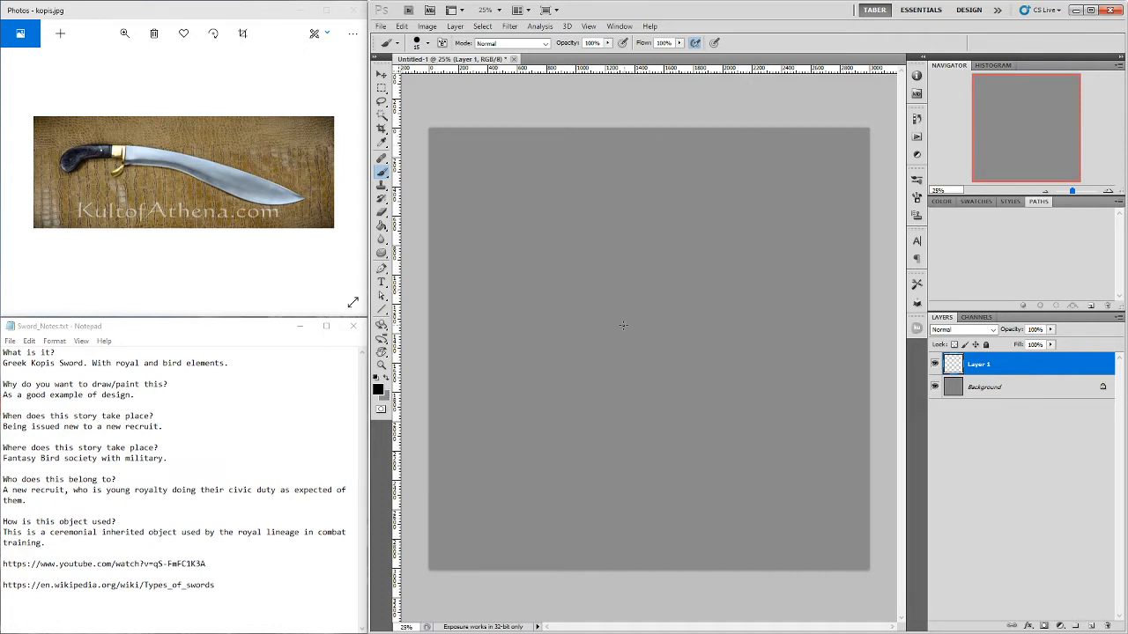
Paint test scribbles on Layer 1 with a small brush and much larger brush sizes
key("ctrl+plus")
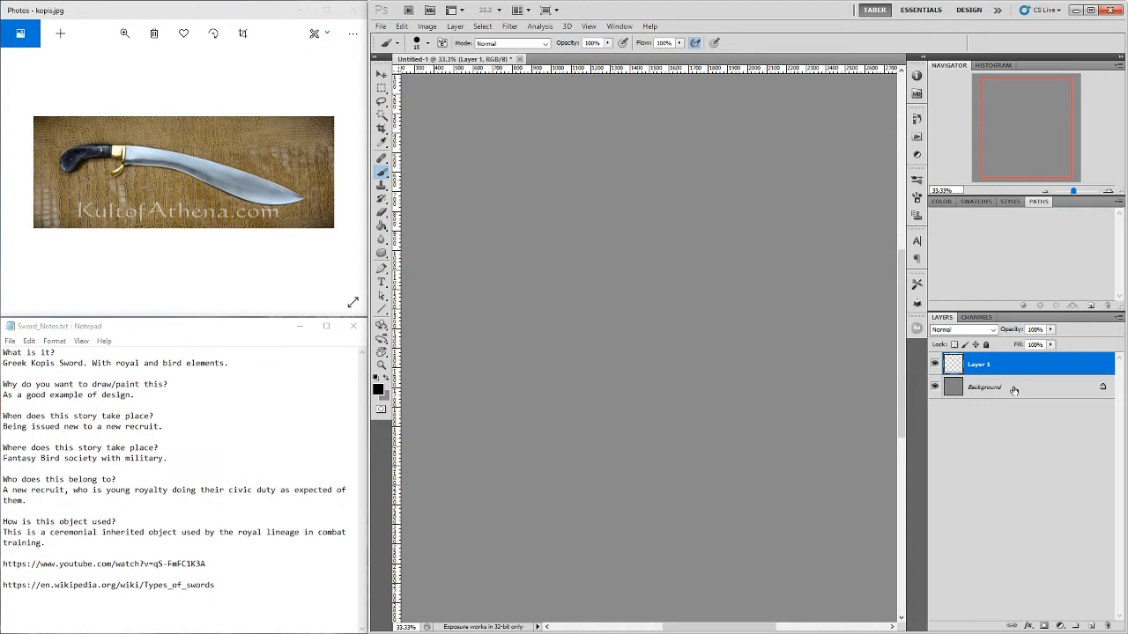
left_click_drag(599, 303, 711, 317)
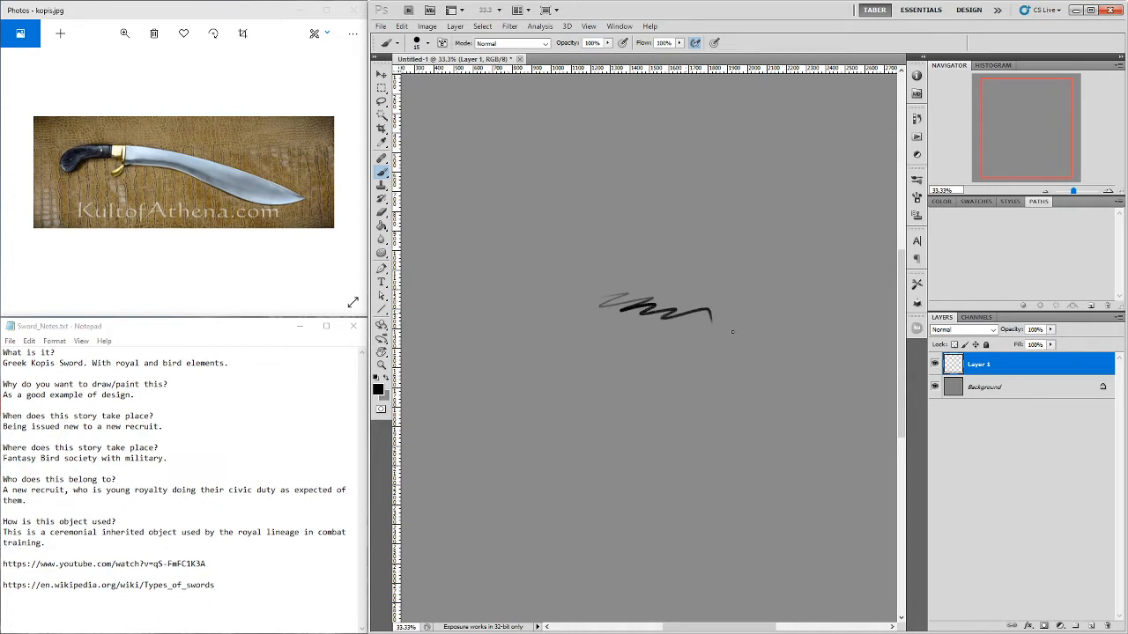
key("bracketright")
key("bracketright")
key("bracketright")
key("bracketright")
key("bracketright")
key("bracketright")
key("bracketright")
key("bracketright")
key("bracketright")
key("bracketright")
mouse_move(698, 334)
left_mouse_down()
mouse_move(643, 350)
mouse_move(670, 332)
mouse_move(618, 342)
mouse_move(646, 323)
mouse_move(581, 344)
mouse_move(595, 331)
mouse_move(585, 325)
mouse_move(552, 333)
mouse_move(588, 324)
mouse_move(656, 355)
mouse_move(713, 357)
mouse_move(712, 375)
mouse_move(774, 365)
mouse_move(751, 342)
mouse_move(757, 387)
left_mouse_up()
key("bracketleft")
key("bracketleft")
key("bracketleft")
key("bracketleft")
key("bracketleft")
key("bracketleft")
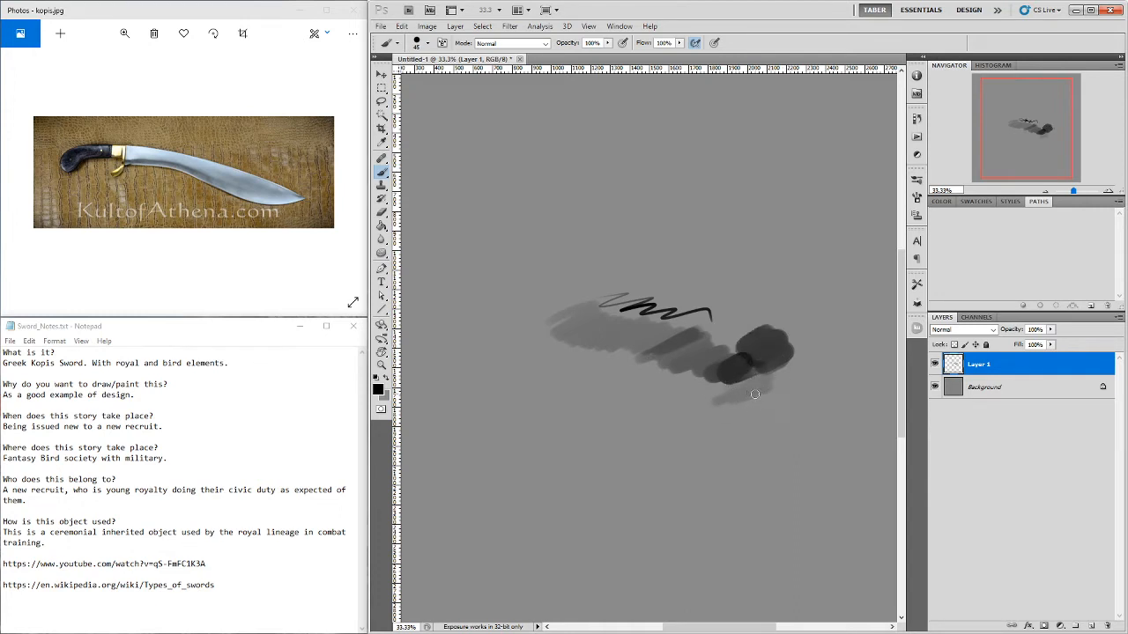
Erase all the test scribbles from Layer 1 with an enlarged eraser
key("e")
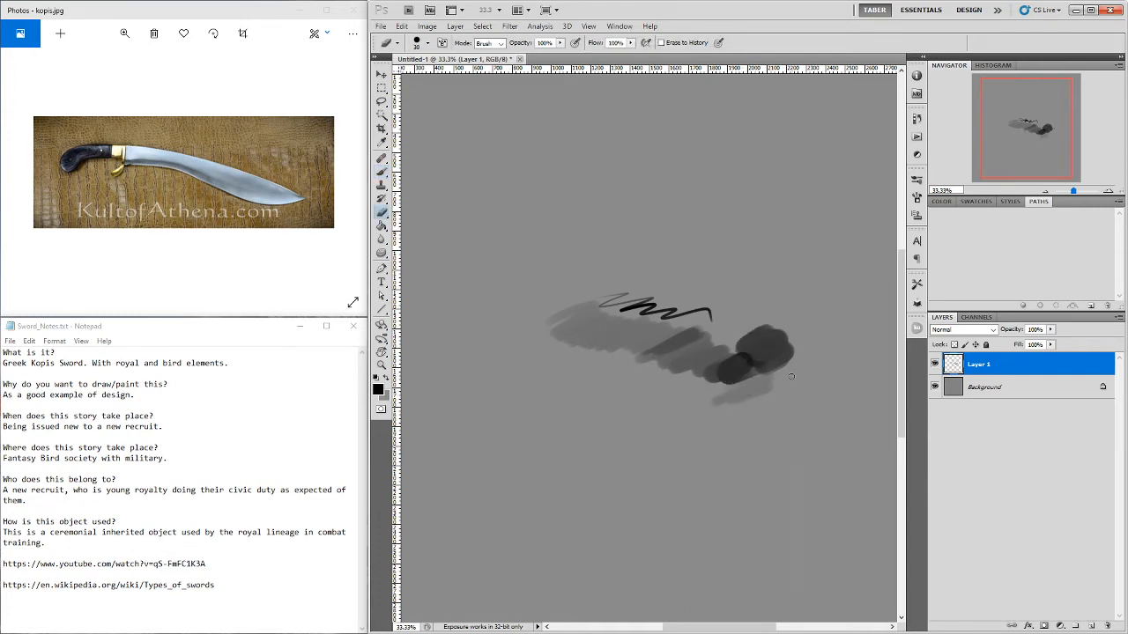
key("bracketright")
key("bracketright")
key("bracketright")
key("bracketright")
mouse_move(780, 381)
left_mouse_down()
mouse_move(733, 406)
mouse_move(732, 385)
mouse_move(669, 385)
mouse_move(614, 364)
mouse_move(616, 312)
mouse_move(684, 346)
left_mouse_up()
key("bracketleft")
key("bracketleft")
key("bracketleft")
key("bracketleft")
key("bracketleft")
key("bracketleft")
key("bracketleft")
key("bracketleft")
key("bracketleft")
key("bracketleft")
key("bracketleft")
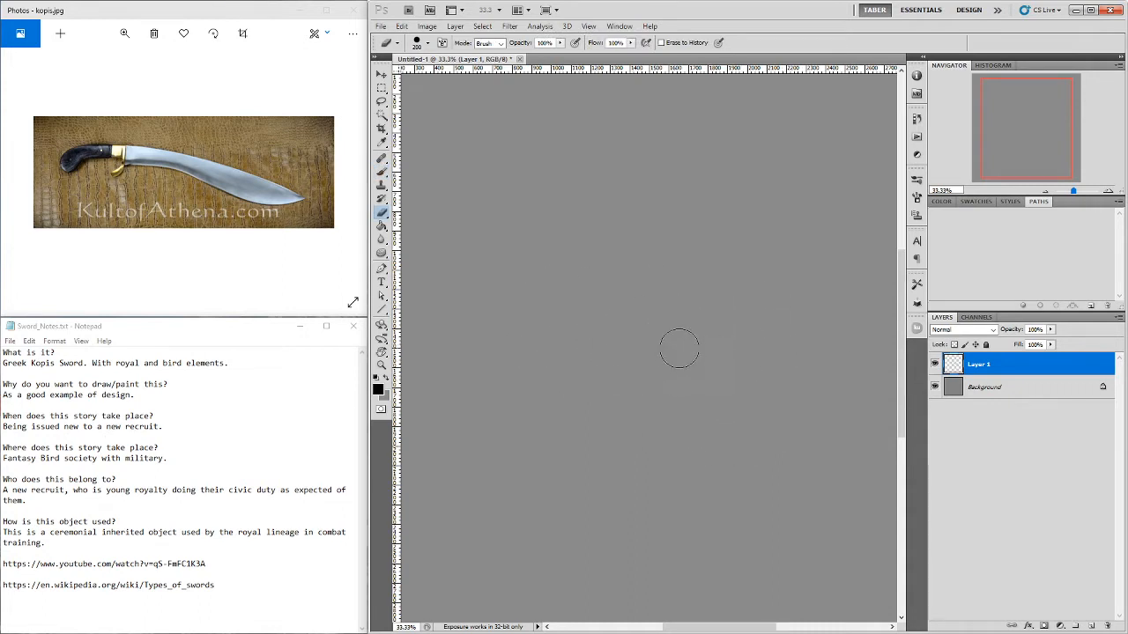
Choose the Marker - Standard brush preset for sketching
key("b")
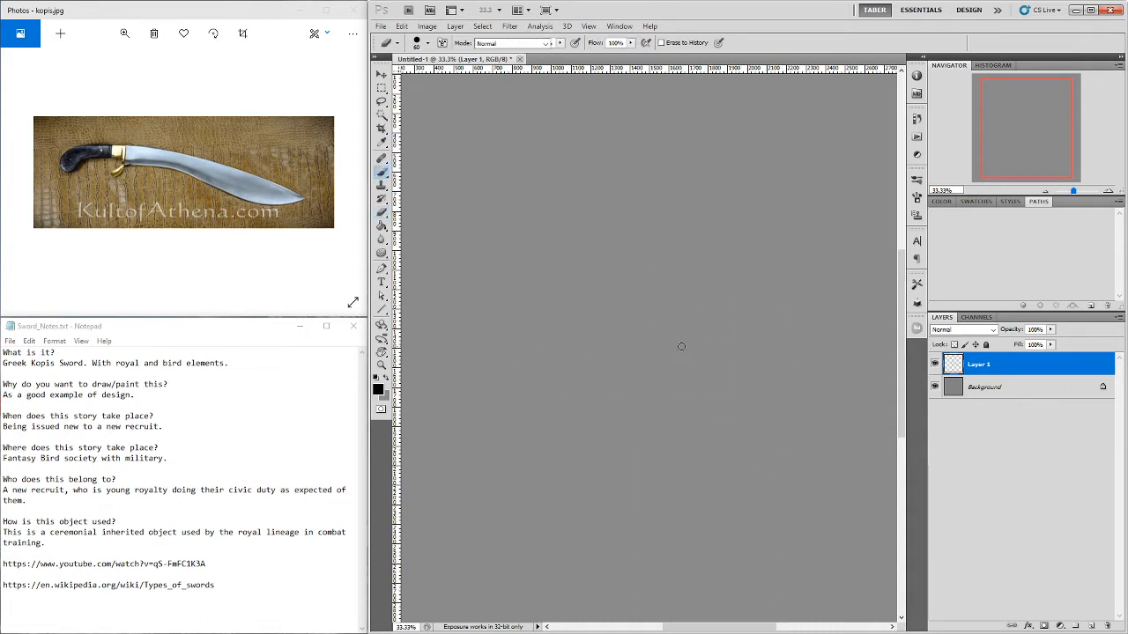
left_click(397, 44)
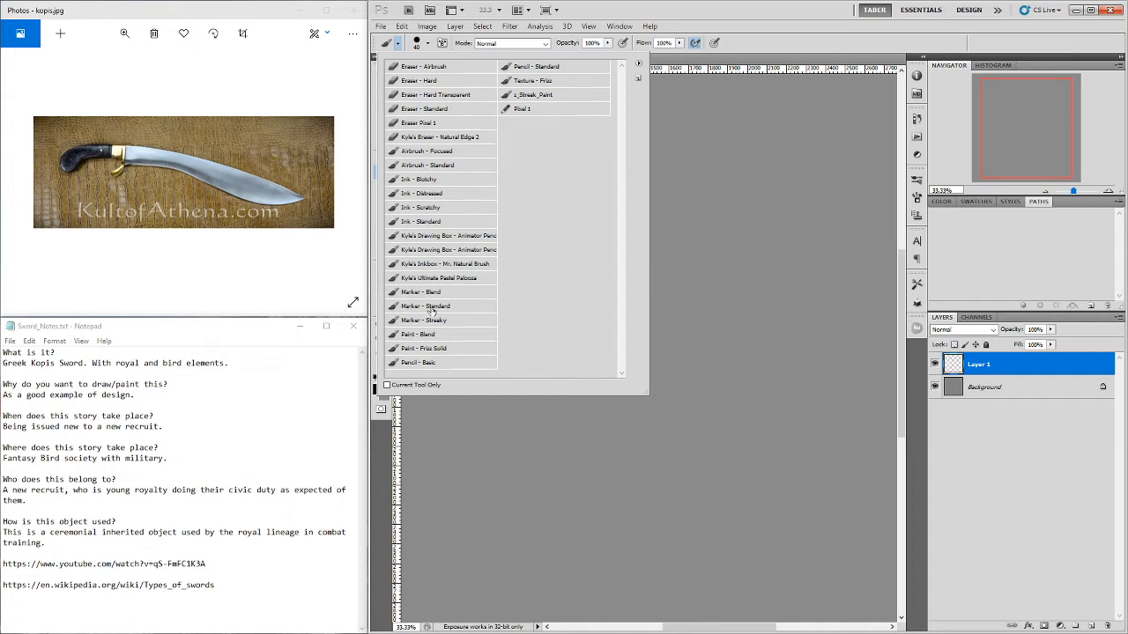
left_click(456, 308)
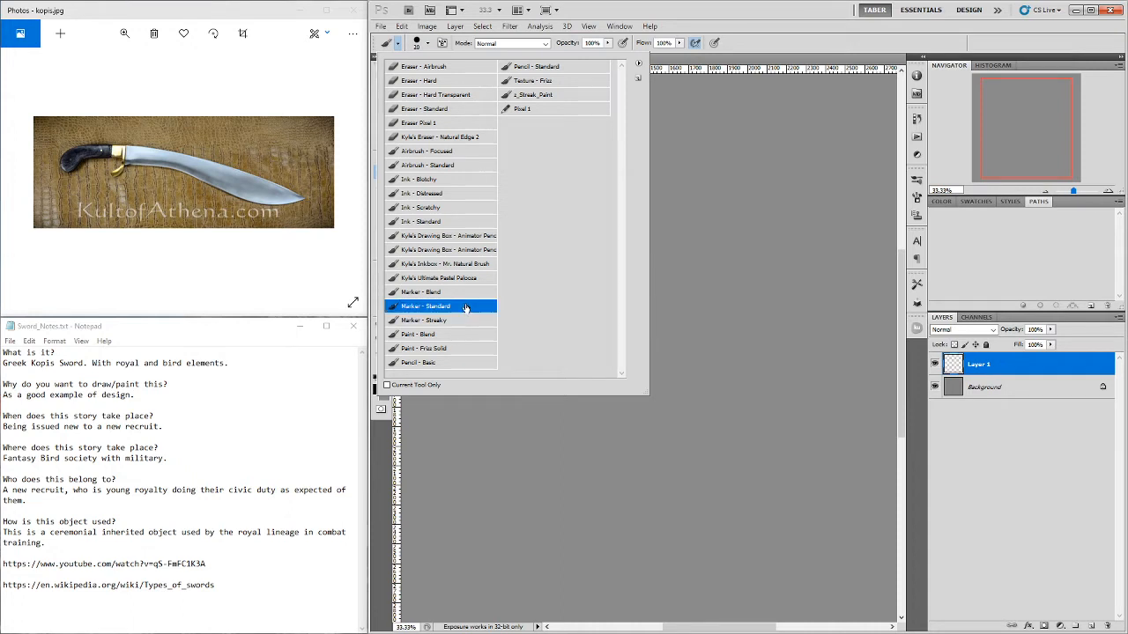
left_click(766, 37)
mouse_move(643, 339)
left_mouse_down()
mouse_move(654, 372)
mouse_move(677, 370)
mouse_move(622, 387)
mouse_move(644, 335)
left_mouse_up()
key("e")
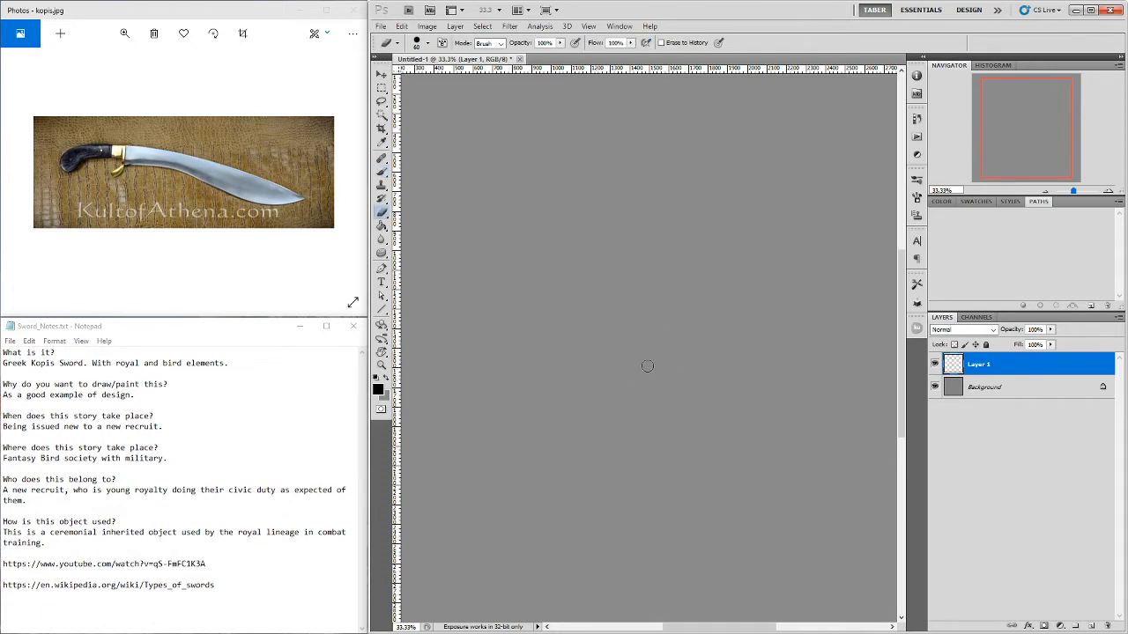
key("b")
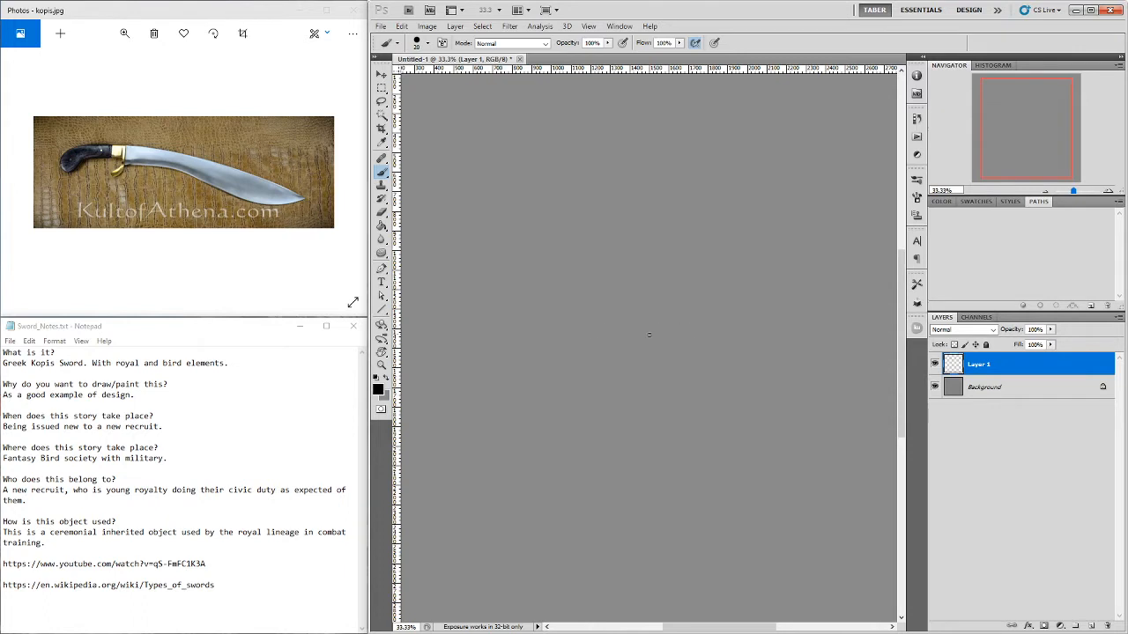
Sketch a long horizontal guideline for the sword's spine and a double-line guard descending from it into a hook
mouse_move(554, 328)
left_mouse_down()
mouse_move(649, 313)
mouse_move(777, 315)
left_mouse_up()
left_click_drag(543, 323, 694, 318)
mouse_move(591, 319)
left_mouse_down()
mouse_move(592, 361)
mouse_move(597, 353)
left_mouse_up()
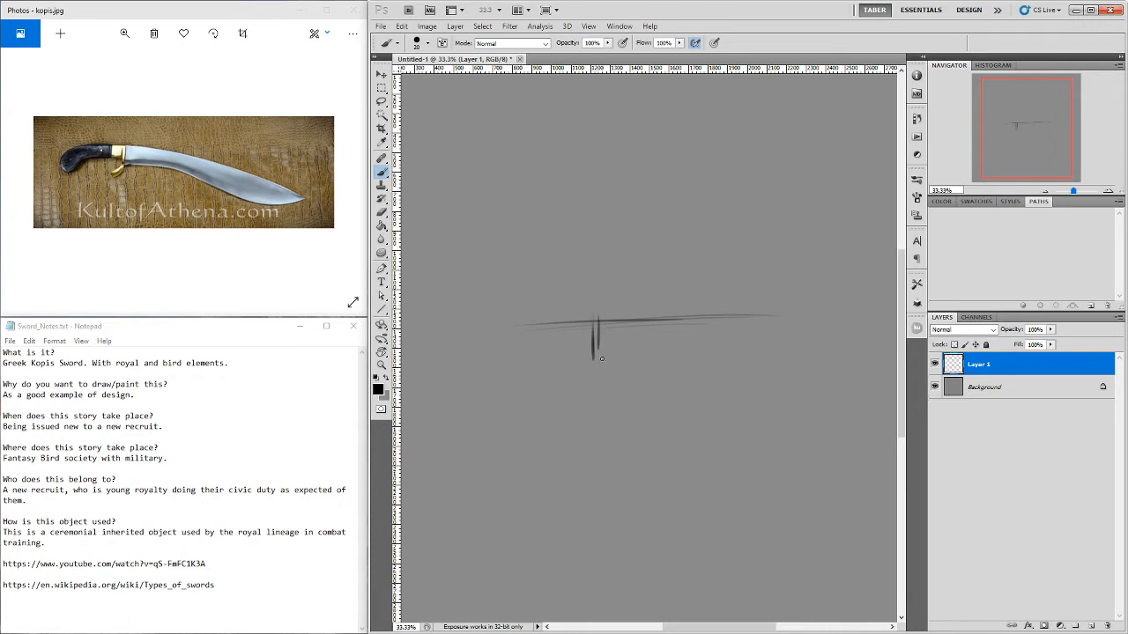
mouse_move(591, 355)
left_mouse_down()
mouse_move(574, 371)
mouse_move(597, 356)
mouse_move(577, 365)
mouse_move(595, 355)
mouse_move(586, 372)
mouse_move(593, 314)
mouse_move(598, 372)
left_mouse_up()
Sketch the collar and the curved, down-turned handle behind the guard, and strengthen the blade's spine line
mouse_move(594, 316)
left_mouse_down()
mouse_move(563, 319)
mouse_move(590, 319)
mouse_move(585, 342)
mouse_move(569, 341)
mouse_move(592, 341)
mouse_move(566, 317)
mouse_move(517, 317)
mouse_move(459, 358)
mouse_move(566, 342)
left_mouse_up()
mouse_move(497, 343)
left_mouse_down()
mouse_move(454, 342)
mouse_move(530, 319)
mouse_move(497, 318)
mouse_move(713, 316)
left_mouse_up()
left_click_drag(614, 318, 754, 315)
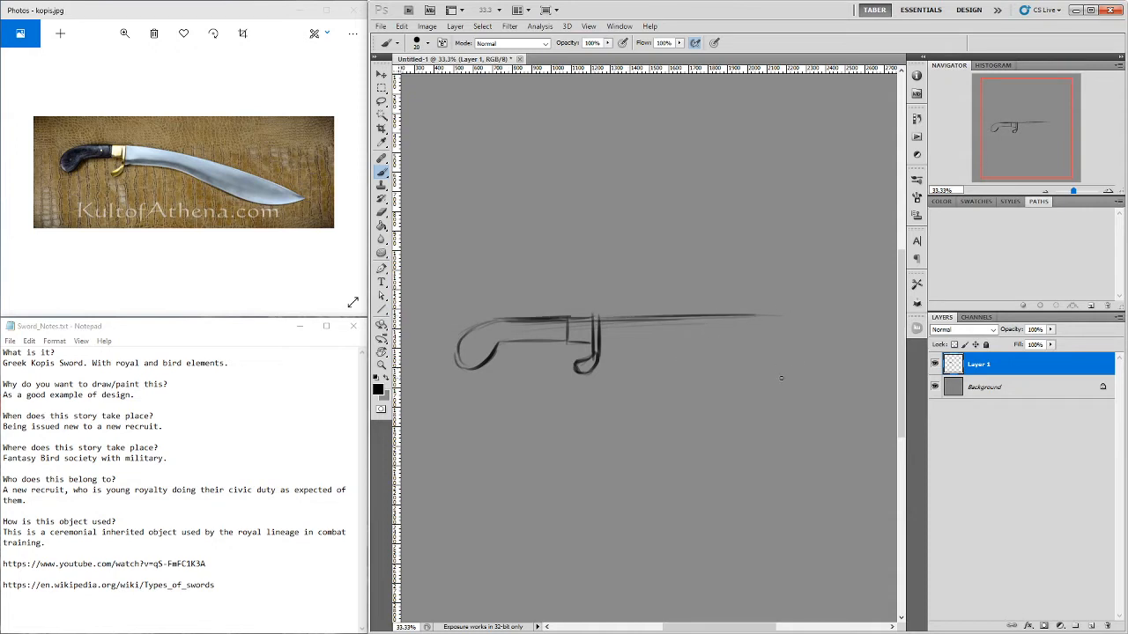
Begin the blade with a short curved lower edge at the guard and a spine line sloping down towards the tip
mouse_move(777, 378)
left_mouse_down()
mouse_move(707, 382)
mouse_move(726, 379)
left_mouse_up()
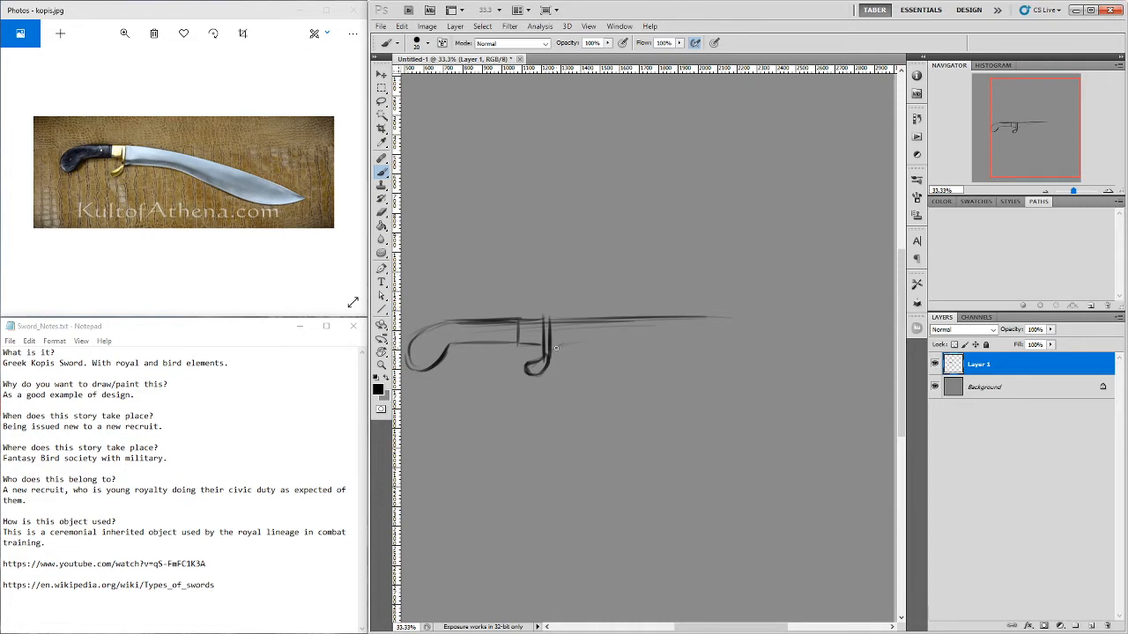
left_click_drag(557, 351, 606, 342)
left_click_drag(802, 355, 859, 370)
Draw explanatory direction arrows, a smooth arc and an angled line above the sword to illustrate the blade's curvature
mouse_move(507, 301)
left_mouse_down()
mouse_move(630, 298)
mouse_move(610, 305)
left_mouse_up()
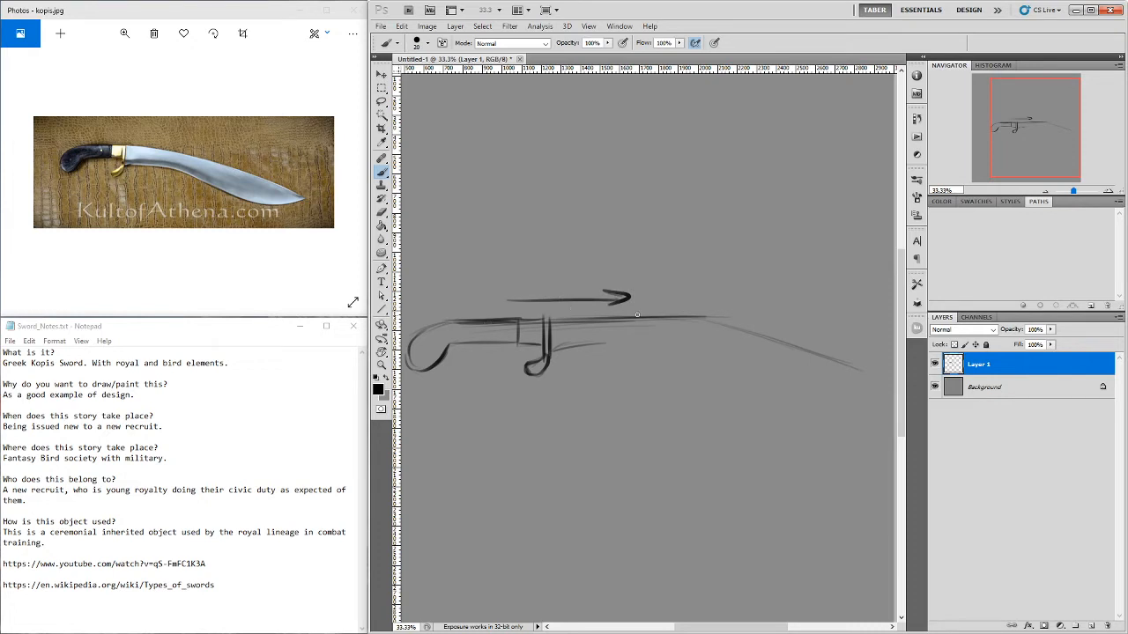
mouse_move(708, 287)
left_mouse_down()
mouse_move(791, 321)
mouse_move(770, 320)
left_mouse_up()
mouse_move(475, 240)
left_mouse_down()
mouse_move(642, 216)
mouse_move(844, 287)
left_mouse_up()
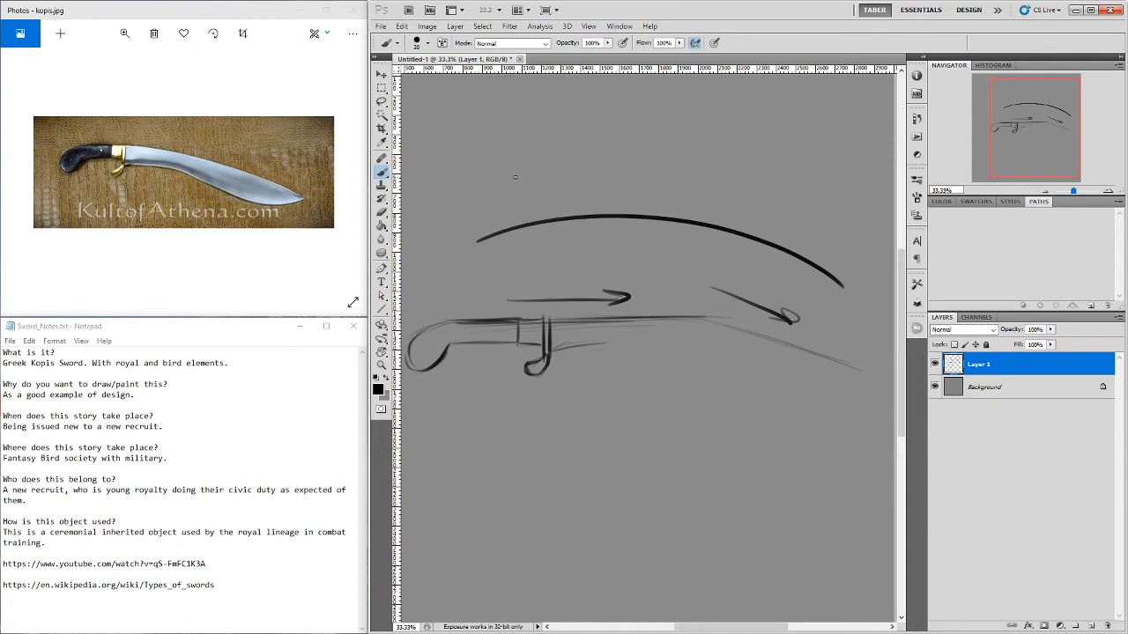
mouse_move(499, 177)
left_mouse_down()
mouse_move(665, 173)
mouse_move(774, 222)
left_mouse_up()
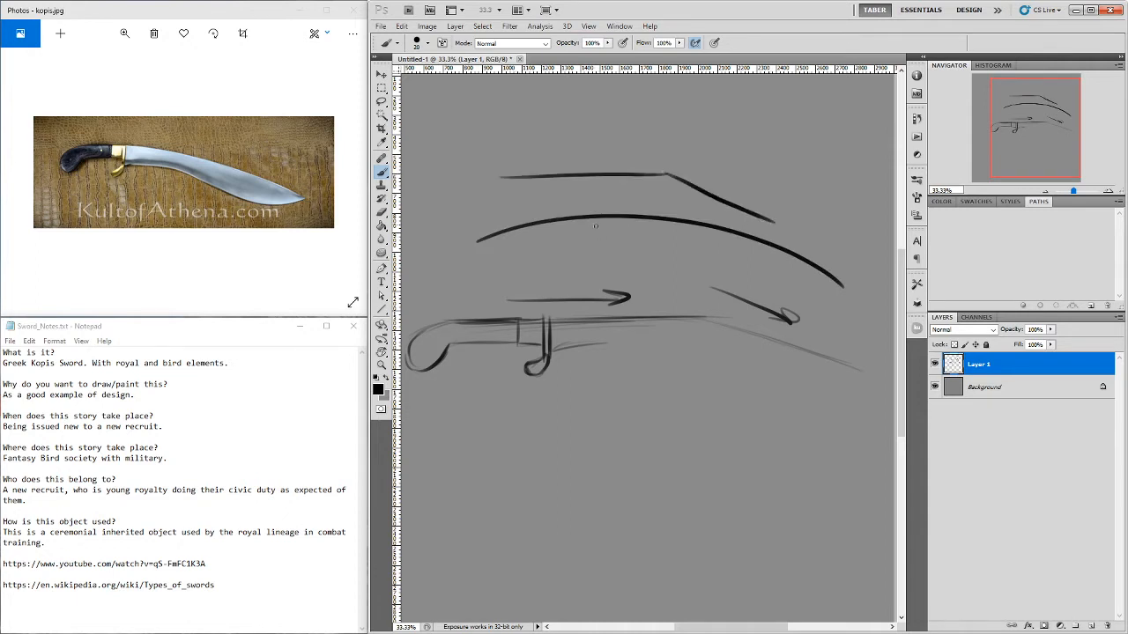
left_click_drag(599, 247, 602, 233)
left_click_drag(592, 248, 610, 247)
Sketch the blade's S-curved cutting edge from the guard through the belly and up to the tip
left_click_drag(726, 395, 681, 370)
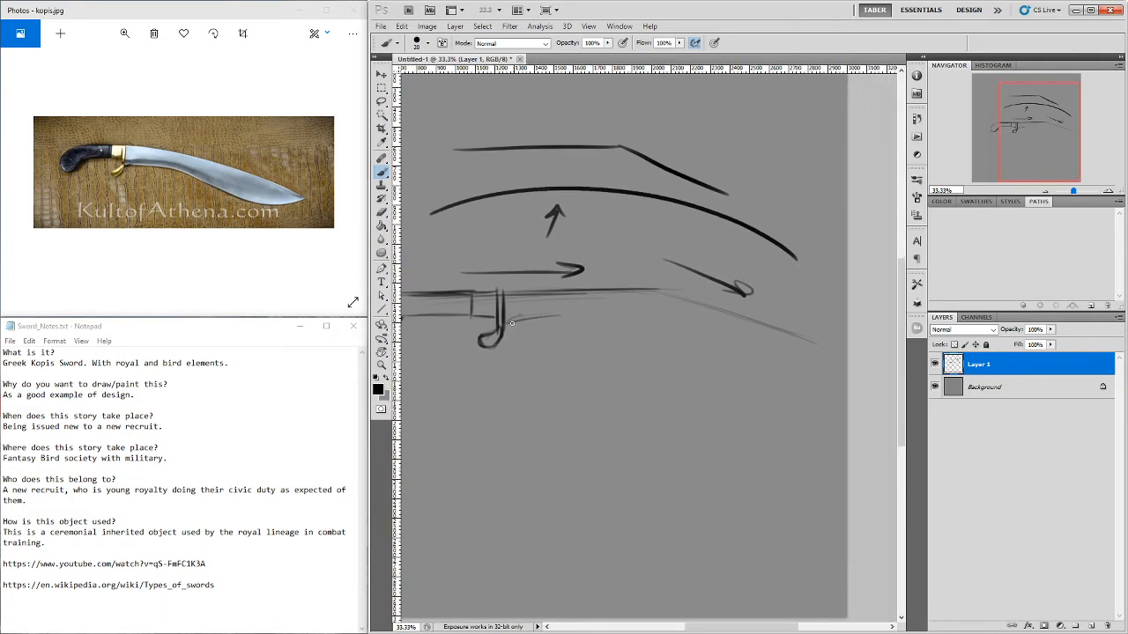
mouse_move(505, 327)
left_mouse_down()
mouse_move(520, 323)
mouse_move(512, 356)
left_mouse_up()
key("ctrl+z")
left_click_drag(662, 354, 811, 371)
mouse_move(601, 325)
left_mouse_down()
mouse_move(713, 353)
mouse_move(837, 353)
left_mouse_up()
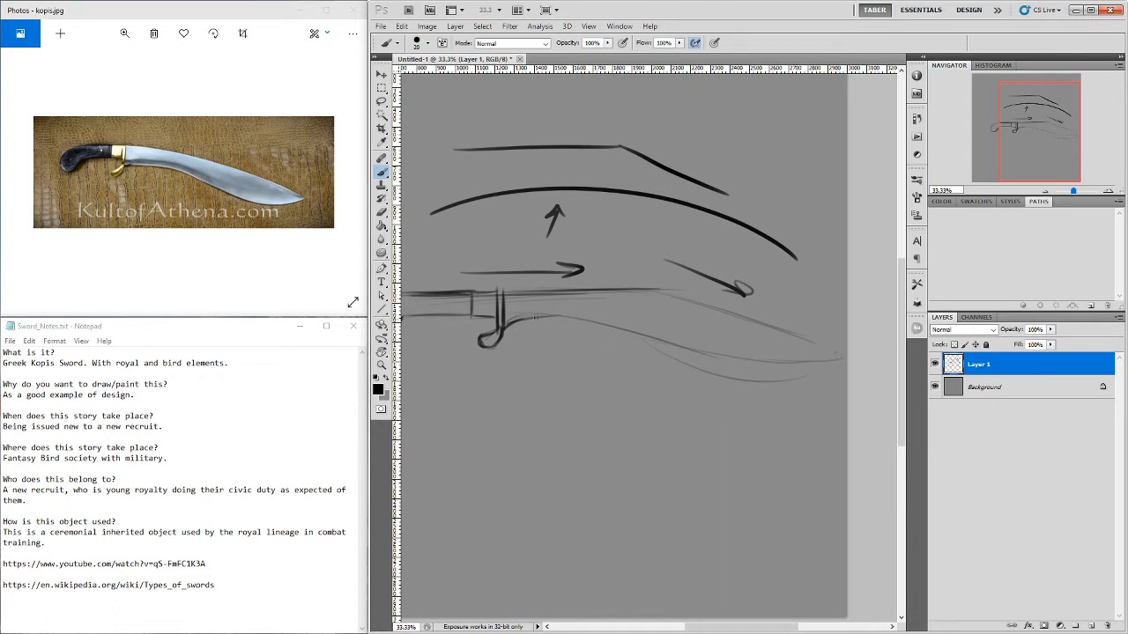
mouse_move(525, 313)
left_mouse_down()
mouse_move(561, 313)
mouse_move(775, 363)
left_mouse_up()
left_click_drag(662, 339, 826, 350)
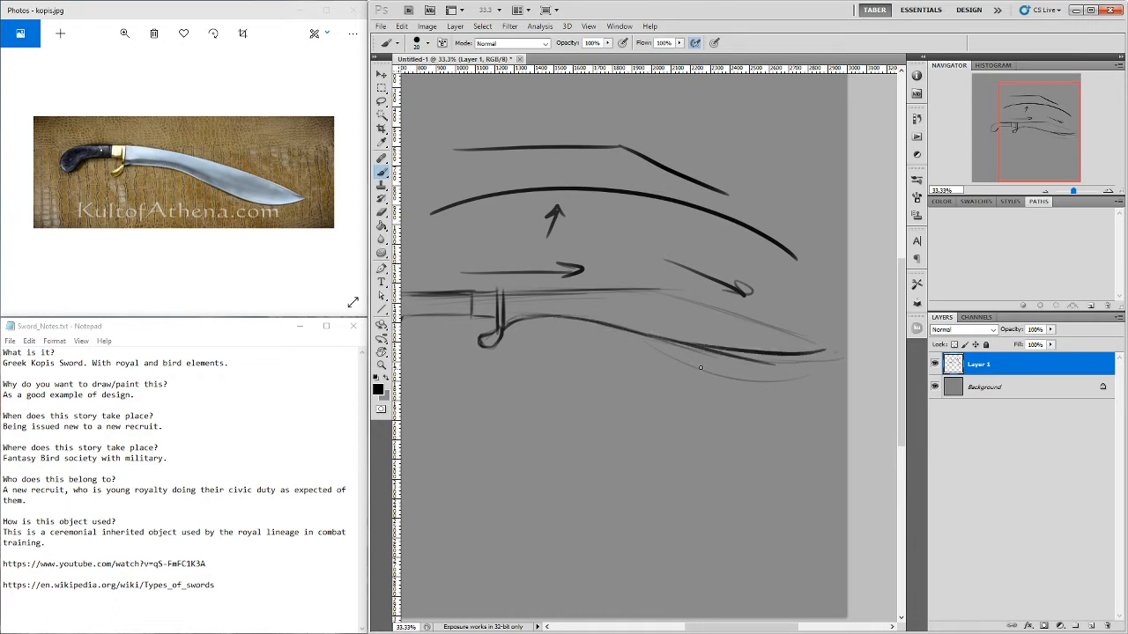
Darken the cutting edge along the blade's belly and draw a firm spine line curving down to the tip
mouse_move(552, 319)
left_mouse_down()
mouse_move(668, 351)
mouse_move(828, 351)
left_mouse_up()
left_click_drag(751, 367, 829, 348)
left_click_drag(705, 363, 787, 360)
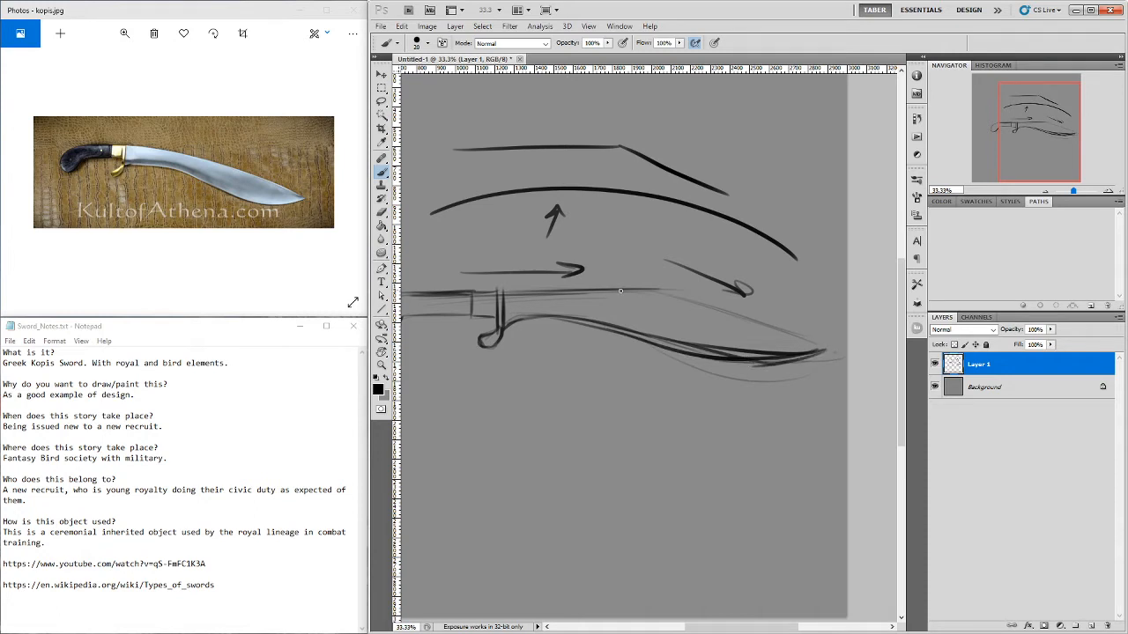
left_click_drag(621, 292, 820, 348)
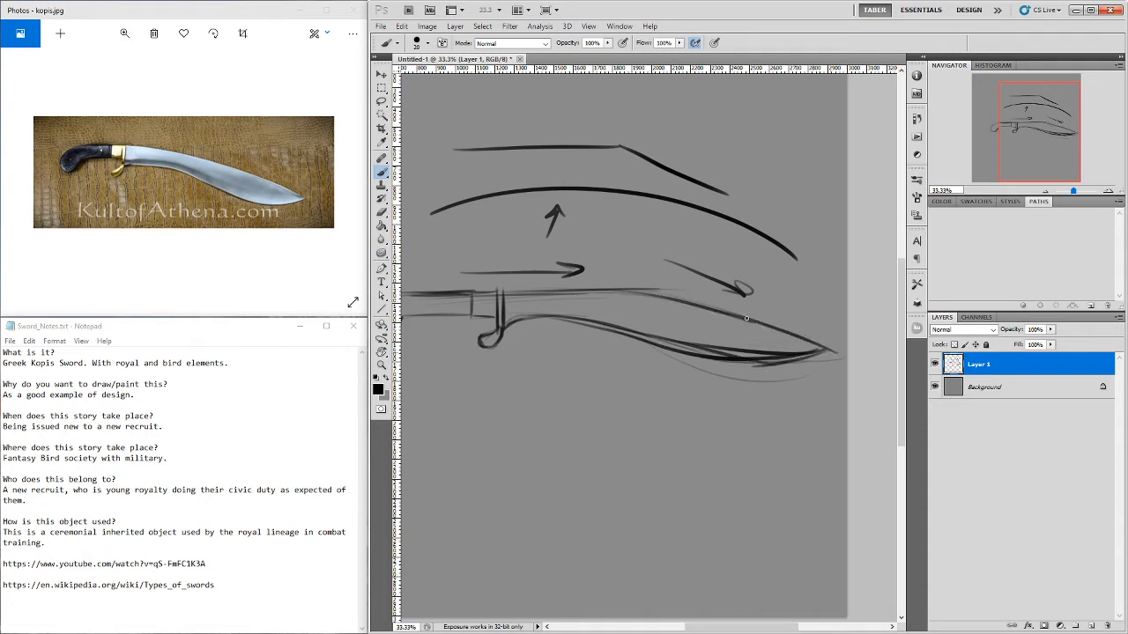
Erase the stray construction lines along the blade's cutting edge and below its belly and tip
key("e")
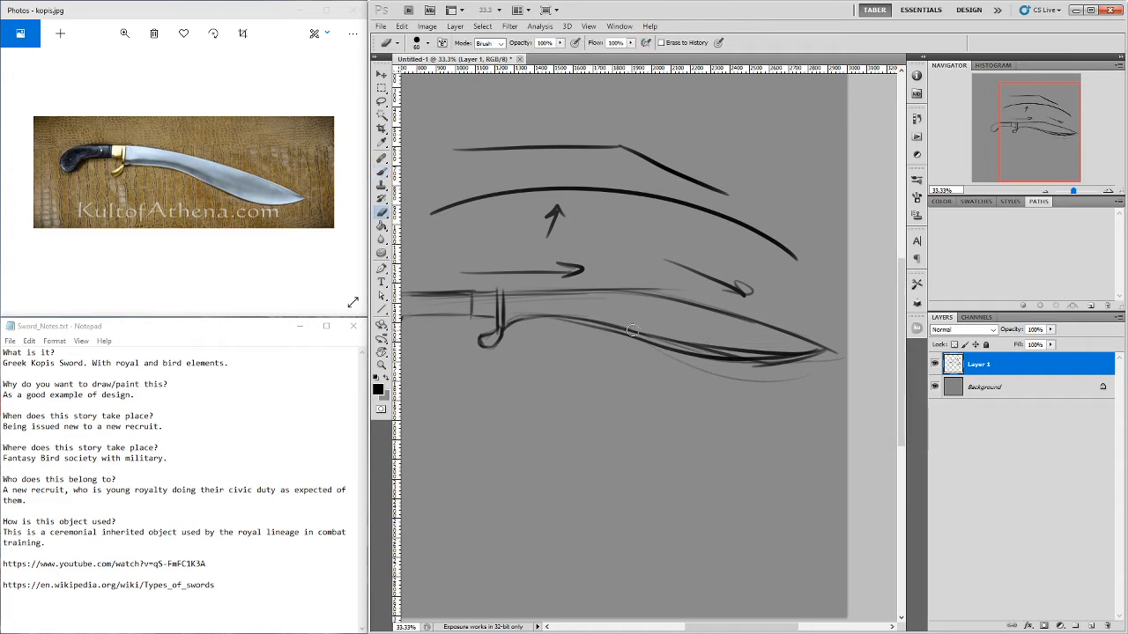
mouse_move(633, 328)
left_mouse_down()
mouse_move(788, 356)
mouse_move(803, 340)
mouse_move(731, 350)
mouse_move(805, 348)
mouse_move(759, 352)
left_mouse_up()
left_click_drag(841, 357, 722, 368)
left_click_drag(818, 371, 727, 378)
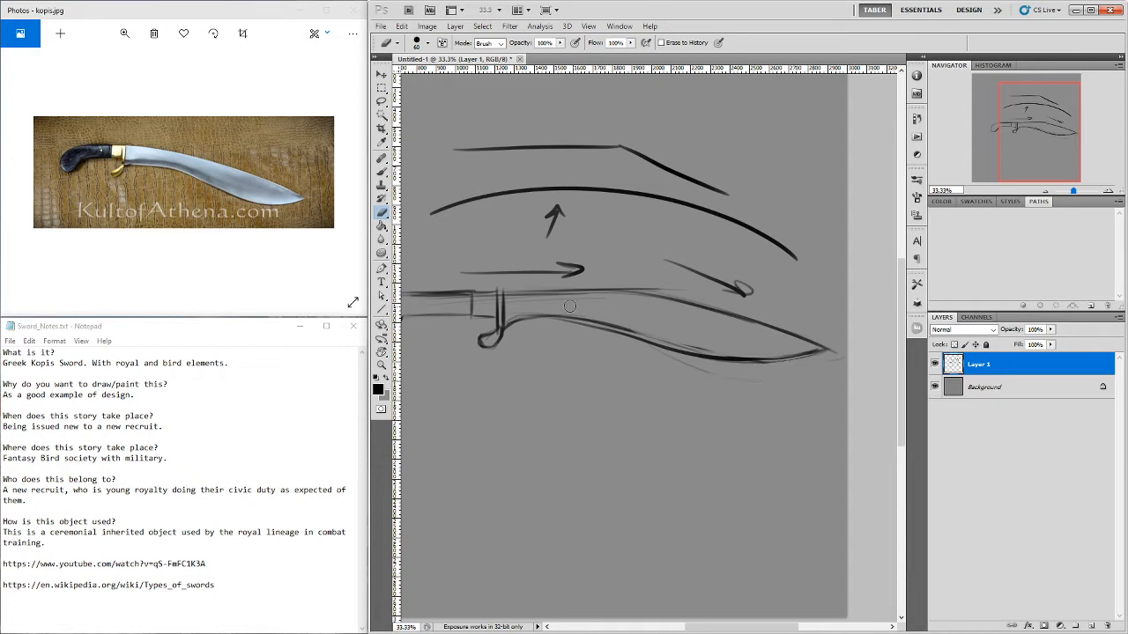
left_click_drag(541, 314, 701, 333)
Erase the explanatory arrows, arc and angled line above the sword
mouse_move(751, 291)
left_mouse_down()
mouse_move(626, 265)
mouse_move(448, 275)
mouse_move(548, 272)
mouse_move(512, 270)
mouse_move(555, 222)
left_mouse_up()
mouse_move(433, 218)
left_mouse_down()
mouse_move(609, 187)
mouse_move(491, 199)
mouse_move(704, 212)
mouse_move(799, 260)
left_mouse_up()
mouse_move(743, 195)
left_mouse_down()
mouse_move(682, 183)
mouse_move(706, 181)
mouse_move(694, 169)
mouse_move(725, 192)
mouse_move(622, 149)
mouse_move(473, 154)
mouse_move(567, 146)
left_mouse_up()
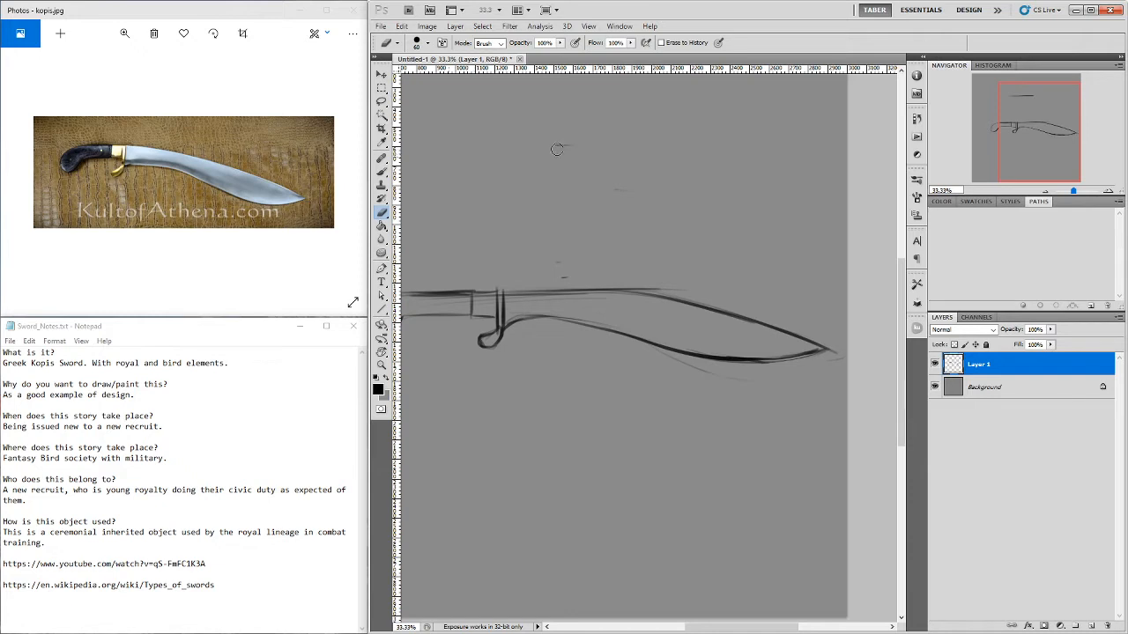
Move the sword sketch towards the canvas's upper left and duplicate it twice, stacking three evenly spaced swords
mouse_move(617, 453)
left_mouse_down()
mouse_move(732, 453)
mouse_move(648, 438)
left_mouse_up()
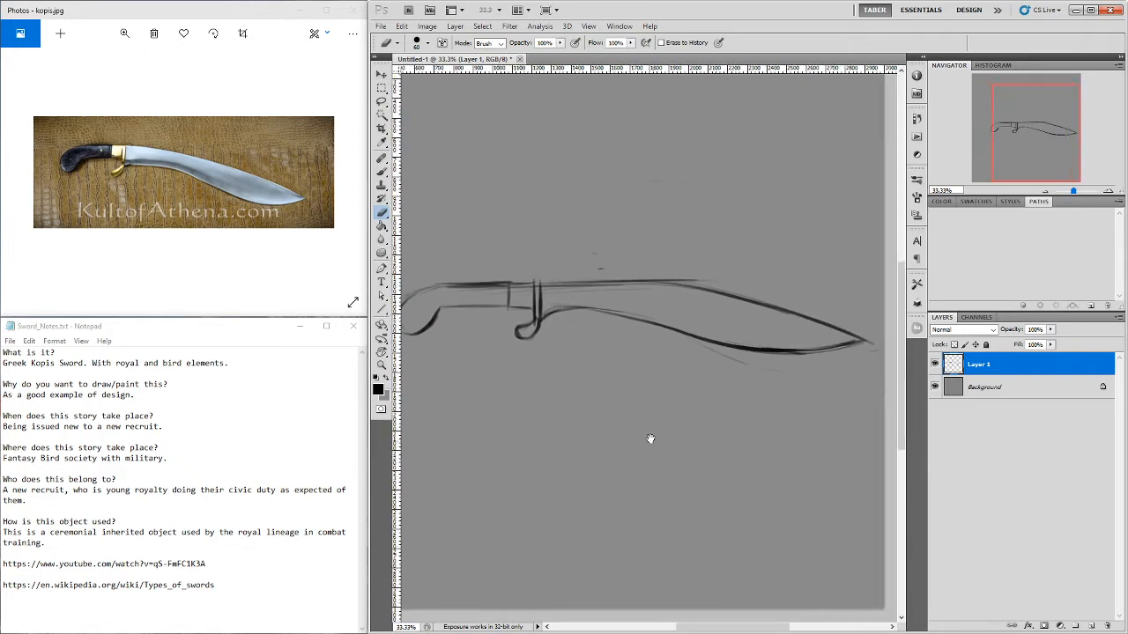
key("ctrl+minus")
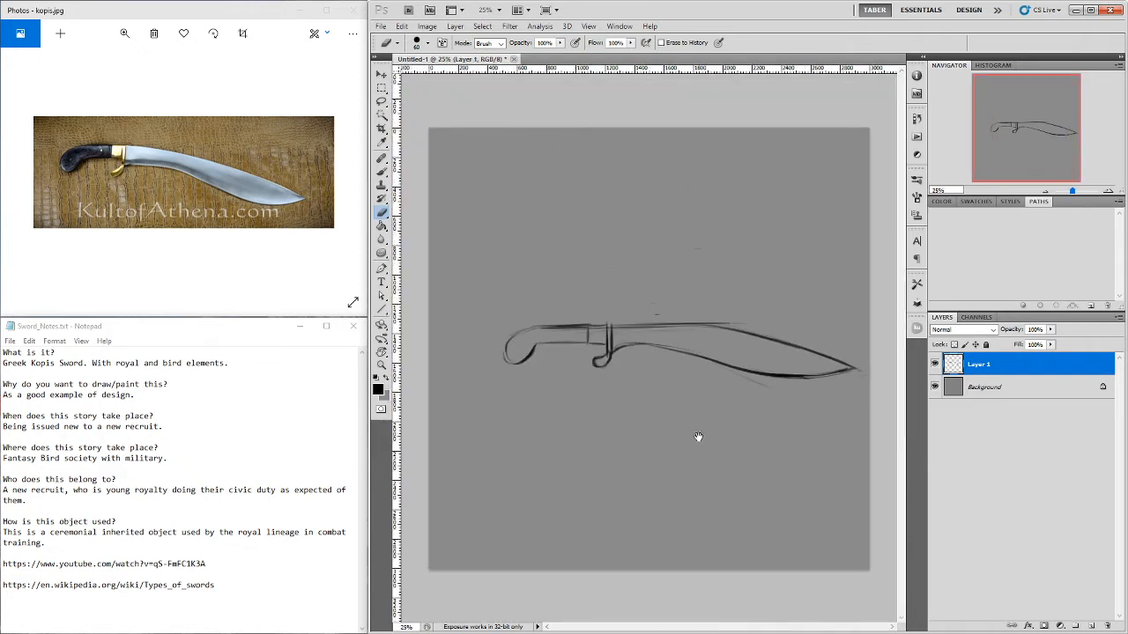
mouse_move(742, 374)
left_mouse_down()
mouse_move(701, 365)
mouse_move(710, 370)
left_mouse_up()
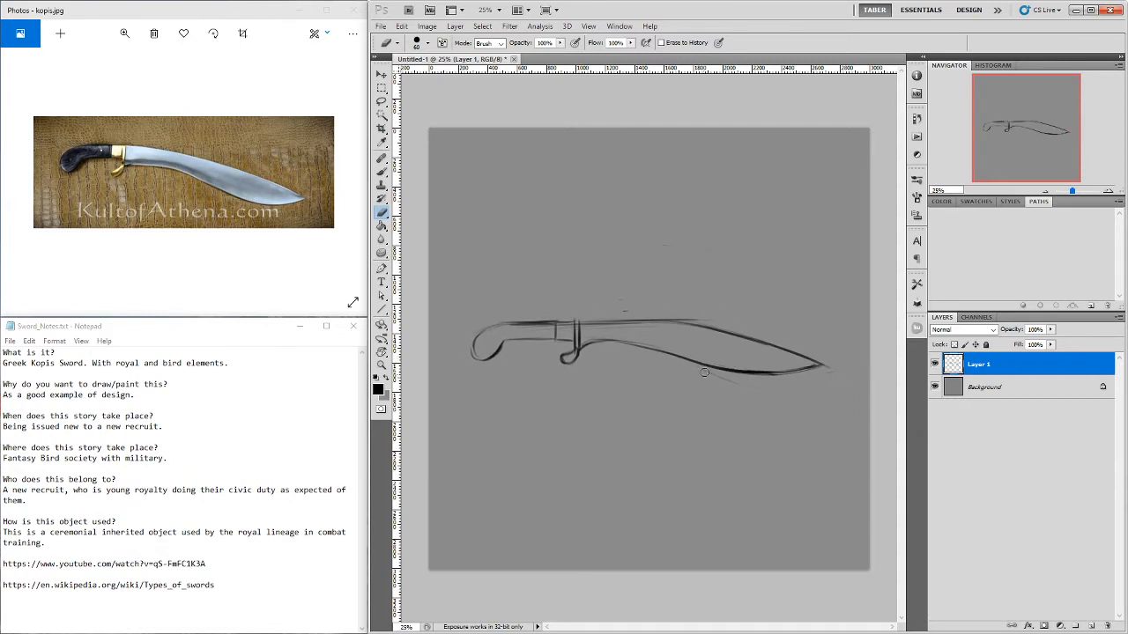
mouse_move(712, 370)
left_mouse_down()
mouse_move(721, 297)
mouse_move(707, 306)
left_mouse_up()
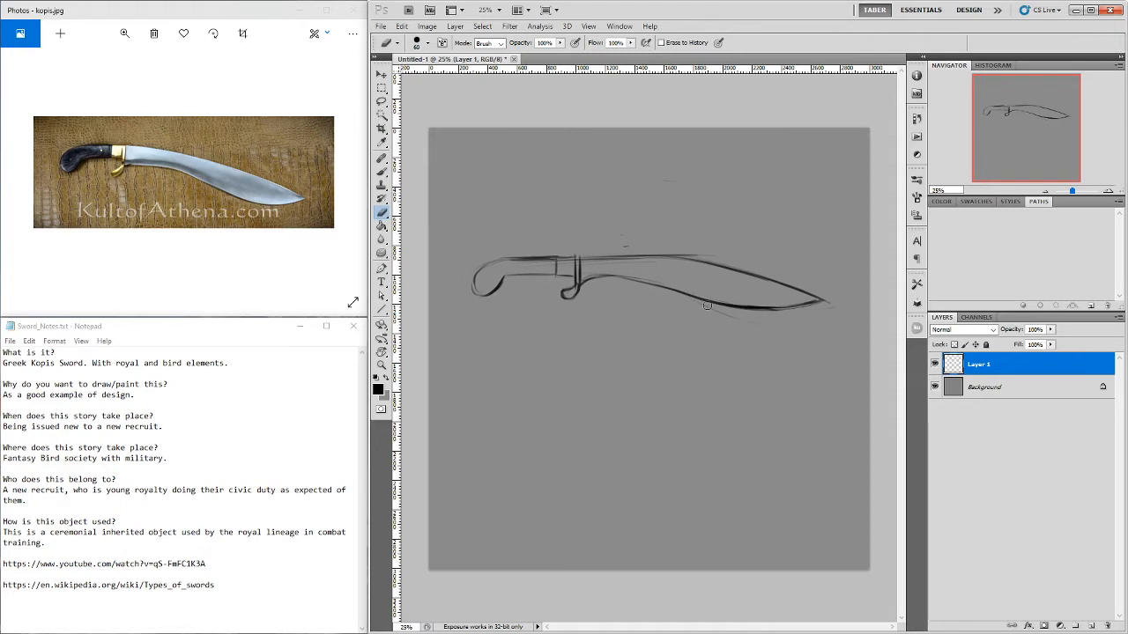
mouse_move(733, 307)
left_mouse_down()
mouse_move(730, 227)
mouse_move(739, 442)
left_mouse_up()
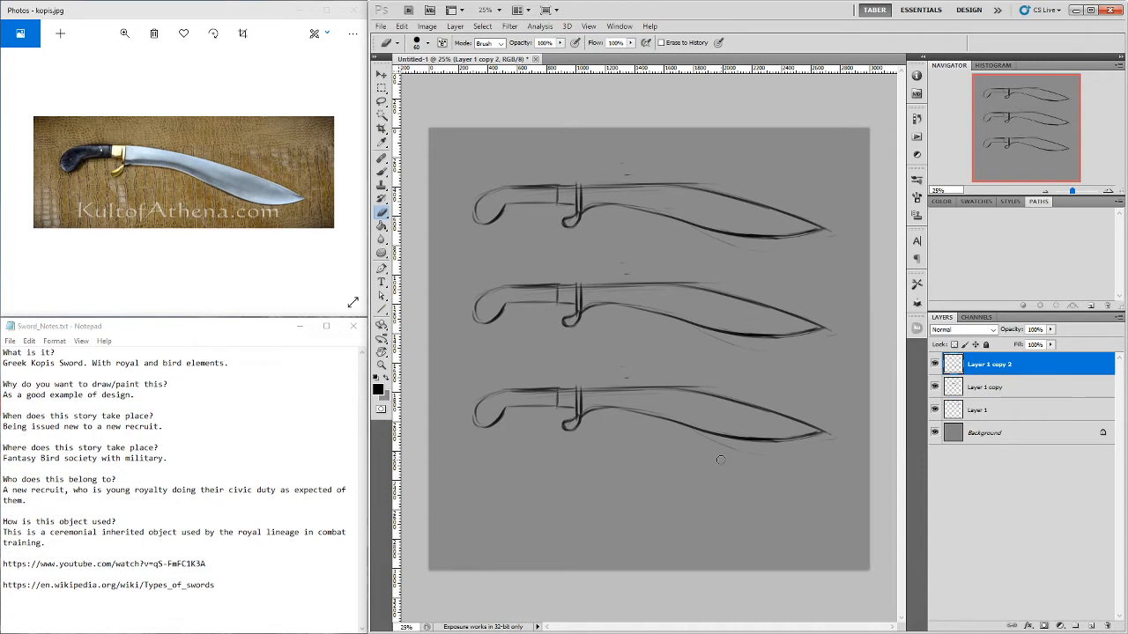
Switch to Photos, browse the blade references through to the kopis shown with its sheath, and return to Photoshop
left_click(222, 101)
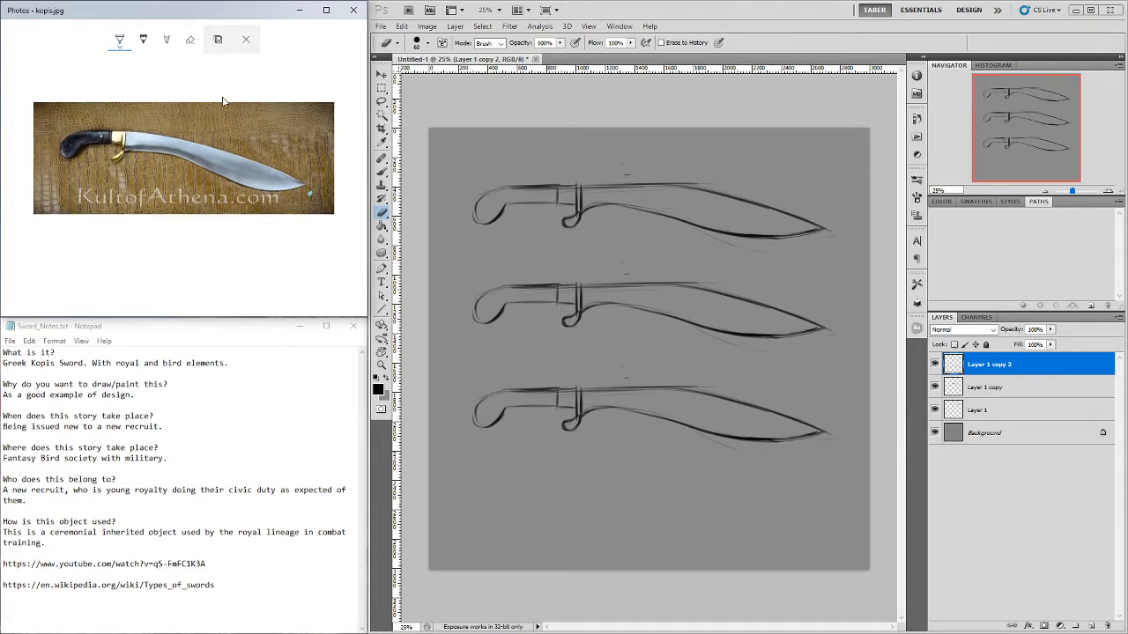
left_click(246, 40)
key("Right")
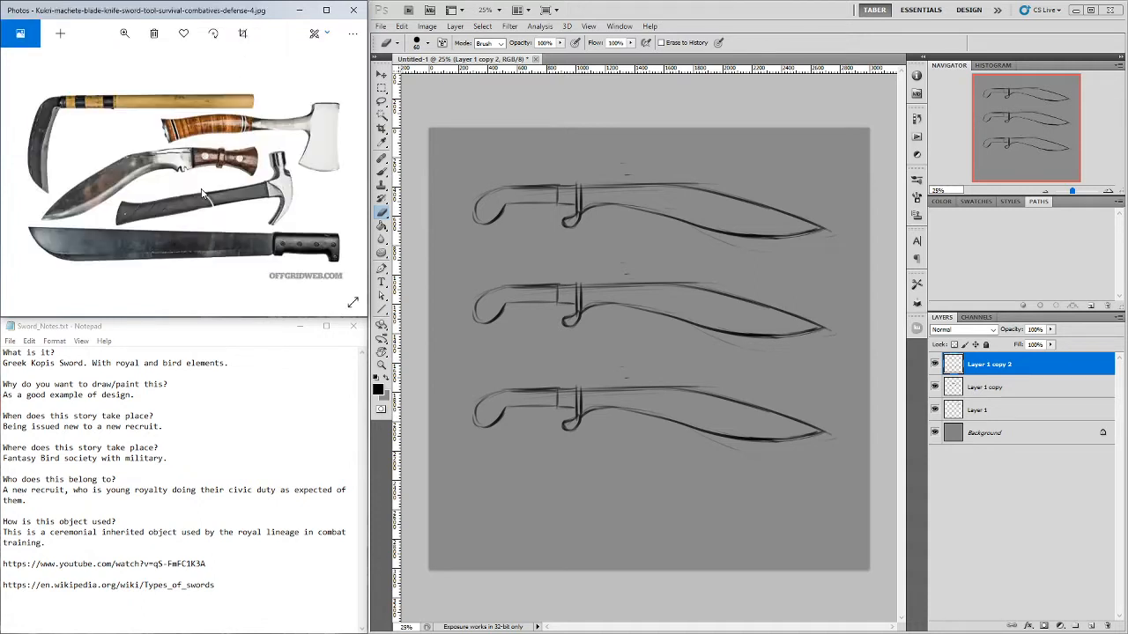
key("Left")
key("Left")
key("Right")
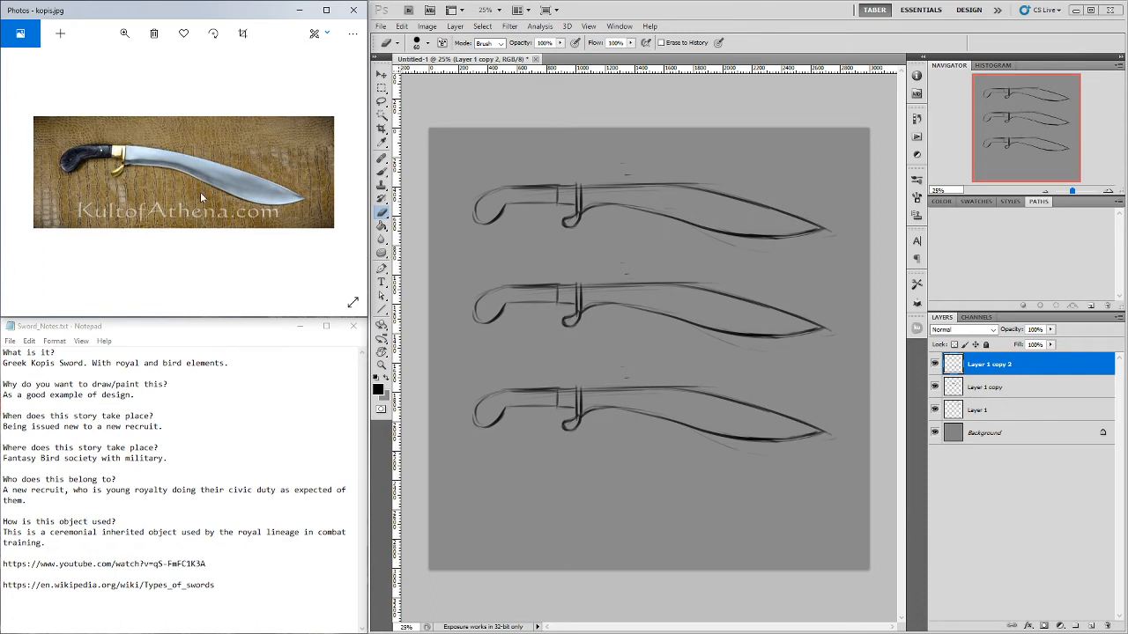
key("Right")
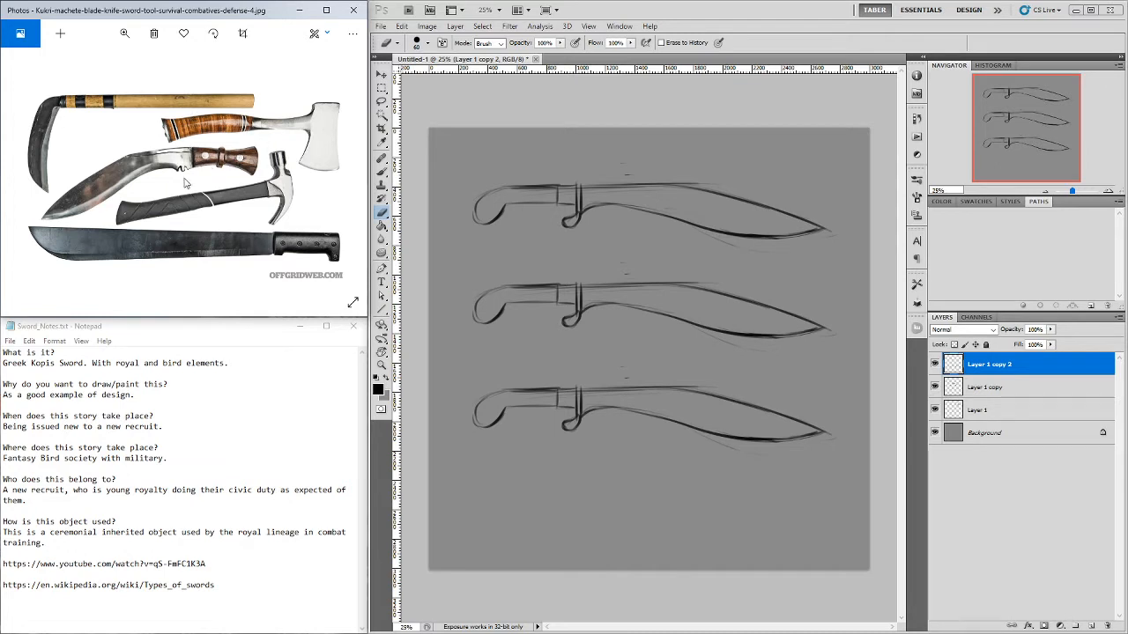
key("Right")
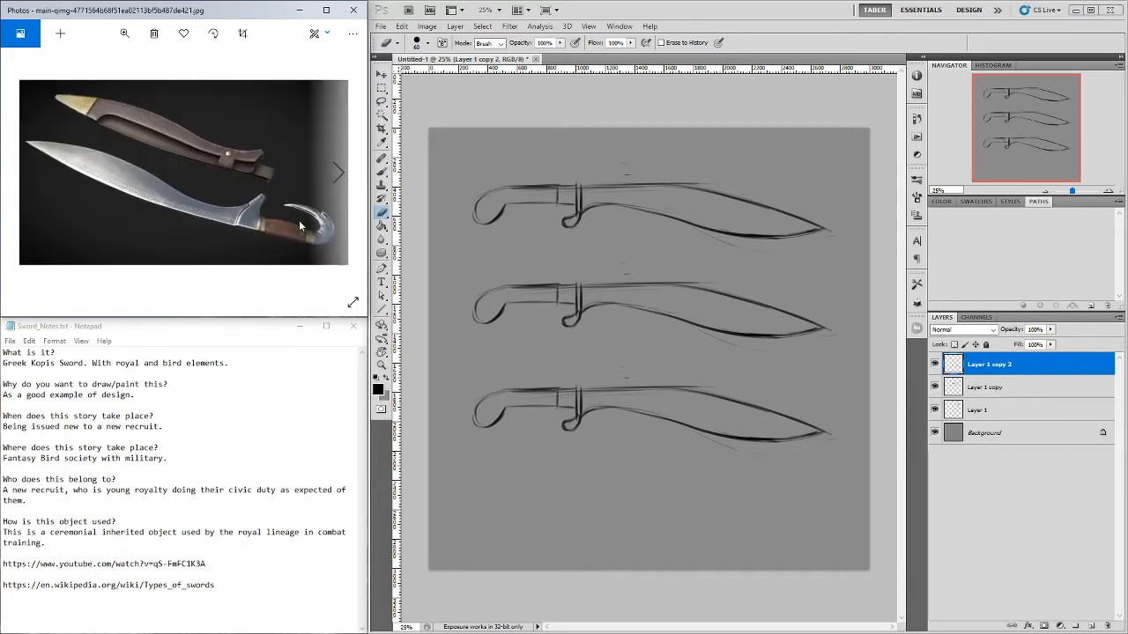
left_click(756, 11)
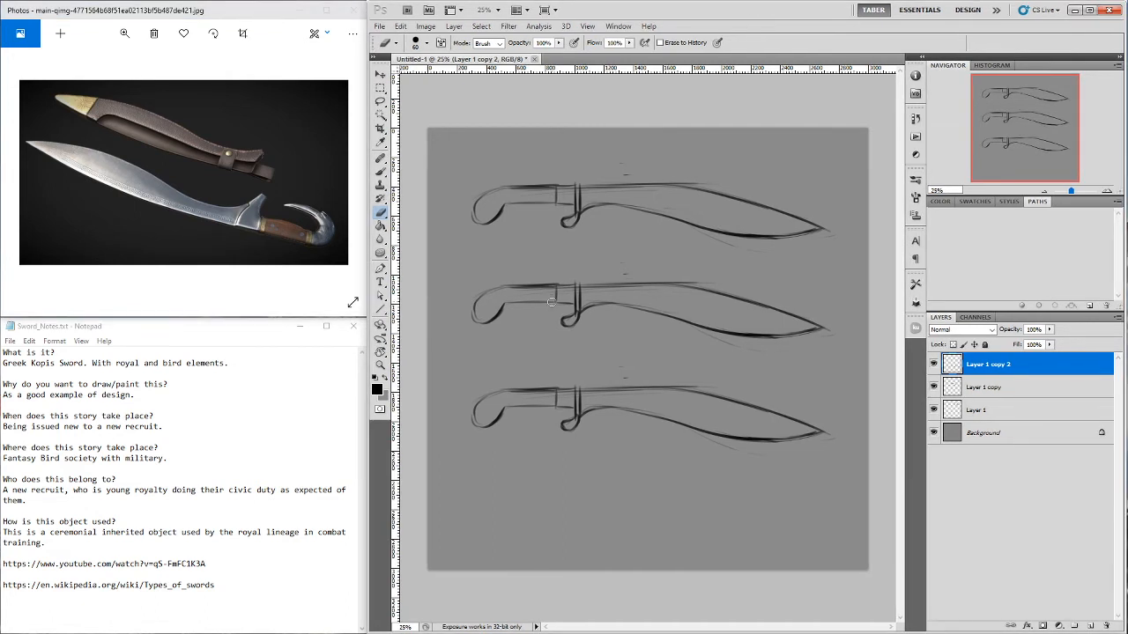
Redraw the middle sword's blade outline with a straighter spine and a raised, longer tip
key("b")
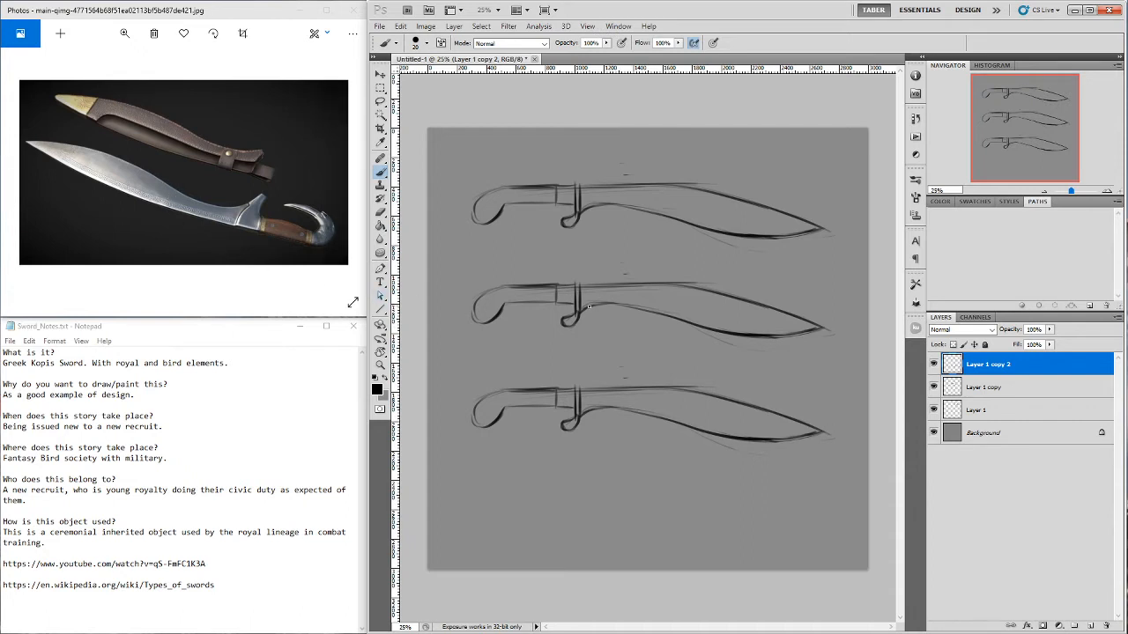
mouse_move(584, 308)
left_mouse_down()
mouse_move(628, 301)
mouse_move(788, 332)
left_mouse_up()
mouse_move(756, 332)
left_mouse_down()
mouse_move(847, 315)
mouse_move(814, 320)
mouse_move(838, 308)
left_mouse_up()
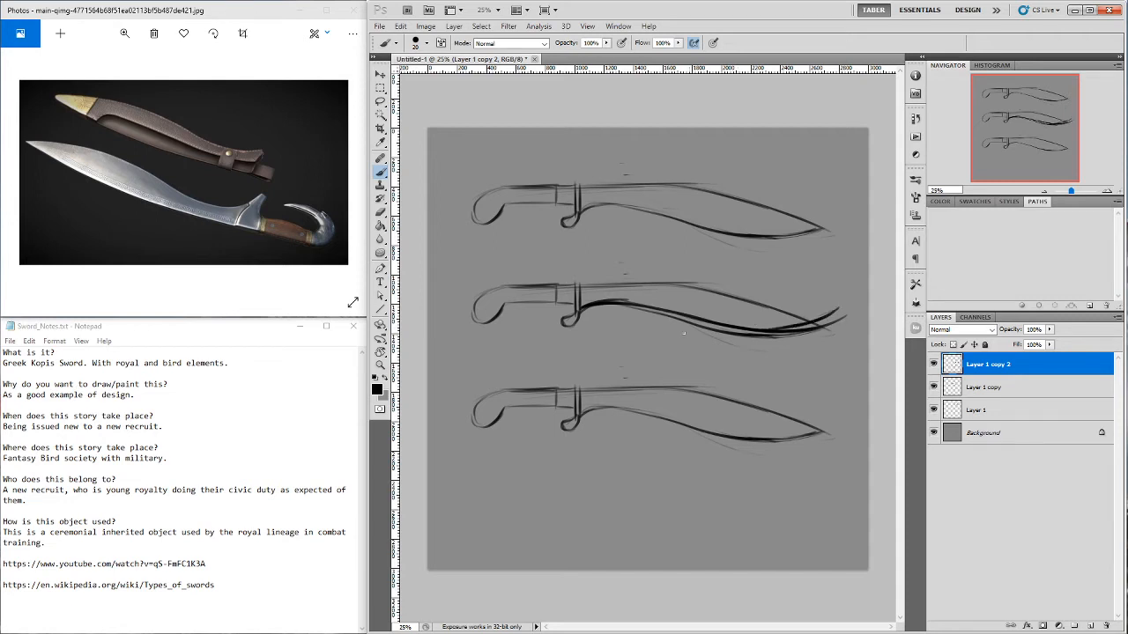
left_click_drag(643, 286, 817, 301)
left_click_drag(694, 286, 847, 311)
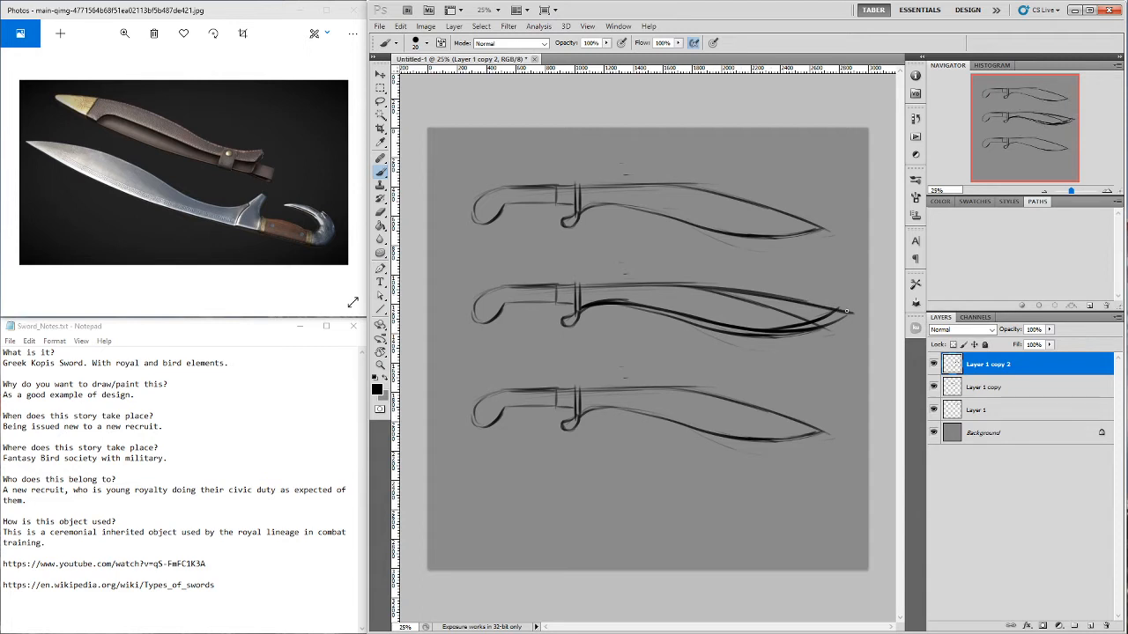
Merge the three sword layers into a single layer, then check it by toggling its visibility
key("e")
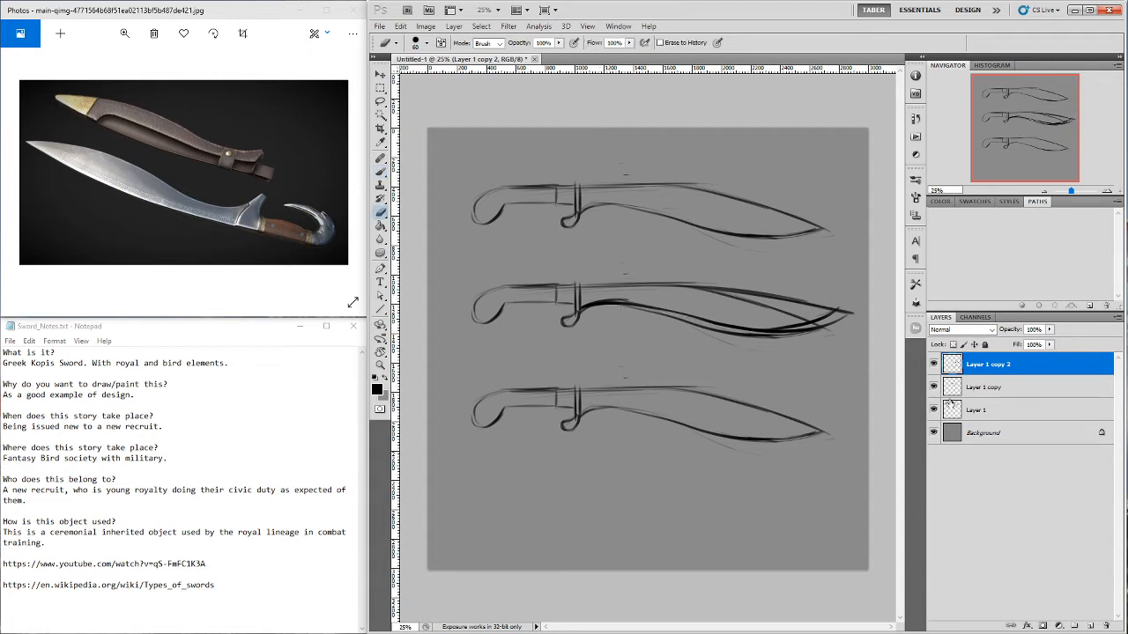
key("ctrl+e")
key("ctrl+e")
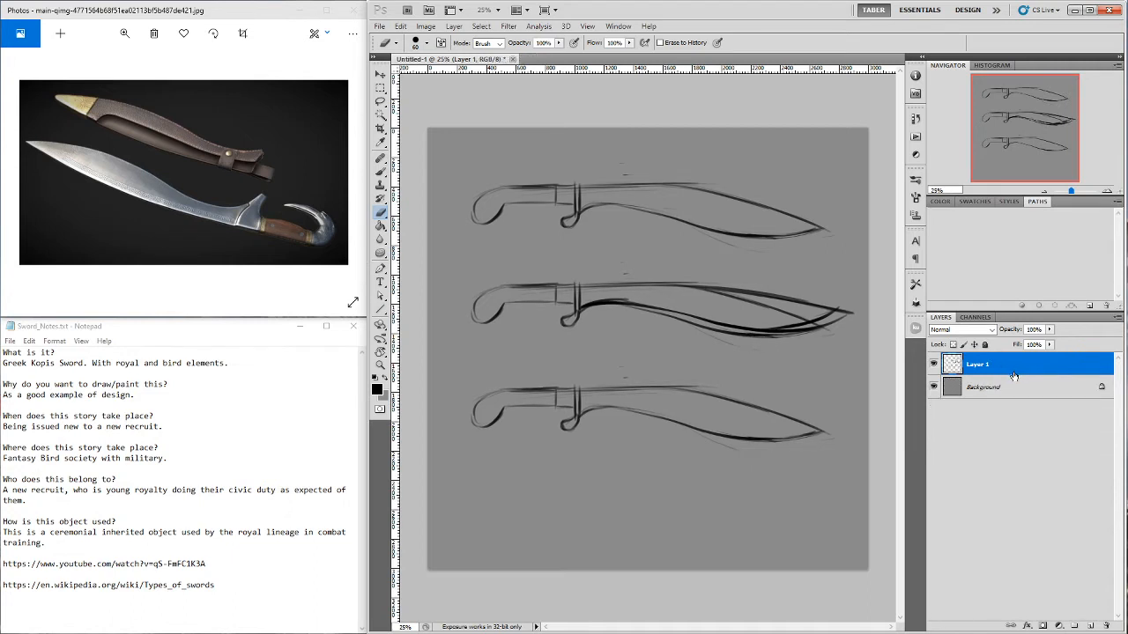
left_click(933, 364)
left_click(933, 363)
Erase the middle blade's old spine, edge and tip lines, and darken its new cutting edge up to the tip
mouse_move(629, 311)
left_mouse_down()
mouse_move(808, 334)
mouse_move(701, 334)
mouse_move(786, 323)
mouse_move(756, 335)
mouse_move(854, 312)
left_mouse_up()
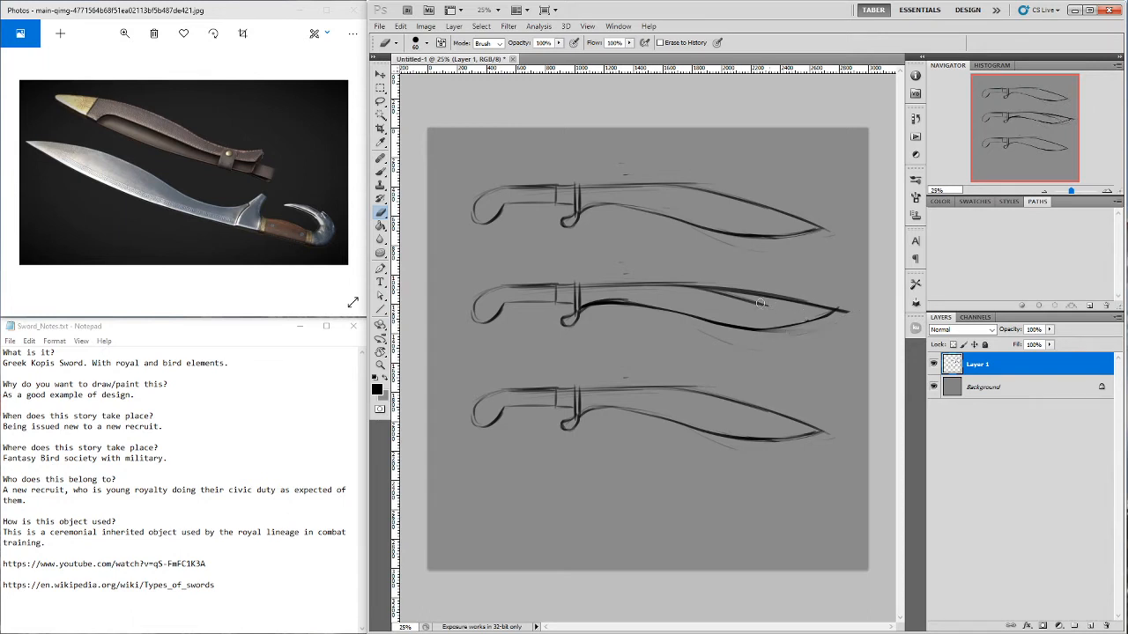
left_click_drag(763, 304, 632, 299)
left_click_drag(845, 308, 714, 348)
key("b")
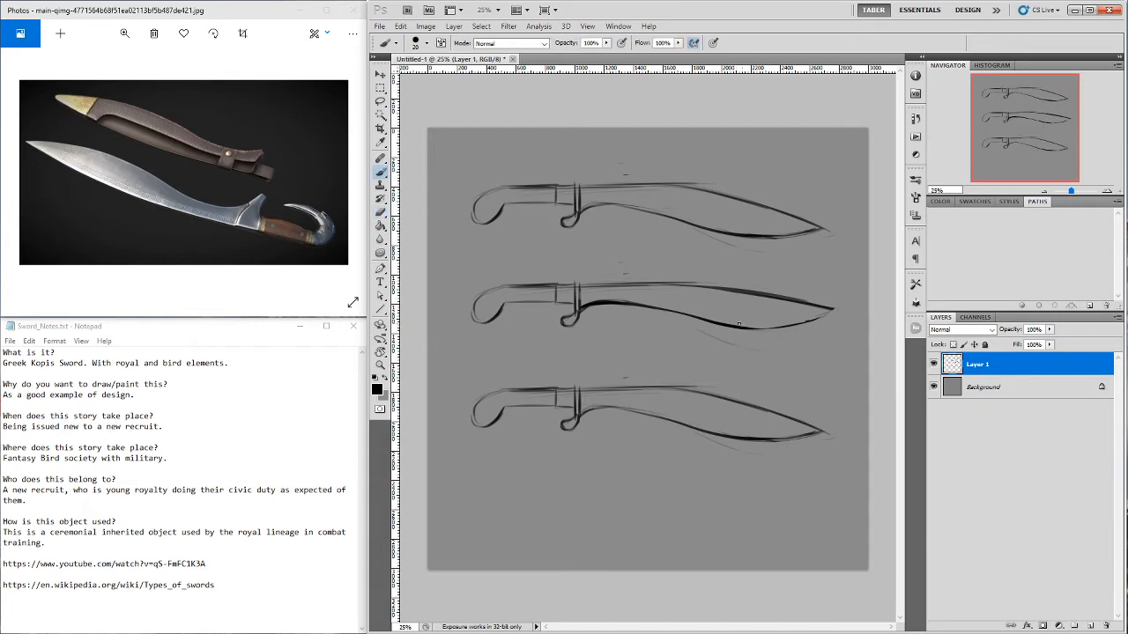
mouse_move(717, 323)
left_mouse_down()
mouse_move(799, 322)
mouse_move(760, 323)
mouse_move(841, 306)
mouse_move(787, 326)
mouse_move(845, 308)
left_mouse_up()
left_click_drag(777, 327, 848, 305)
Draw a curved grip panel with two rivets and a larger, forward-hooked pommel on the middle sword
mouse_move(507, 302)
left_mouse_down()
mouse_move(555, 304)
mouse_move(505, 303)
mouse_move(556, 285)
left_mouse_up()
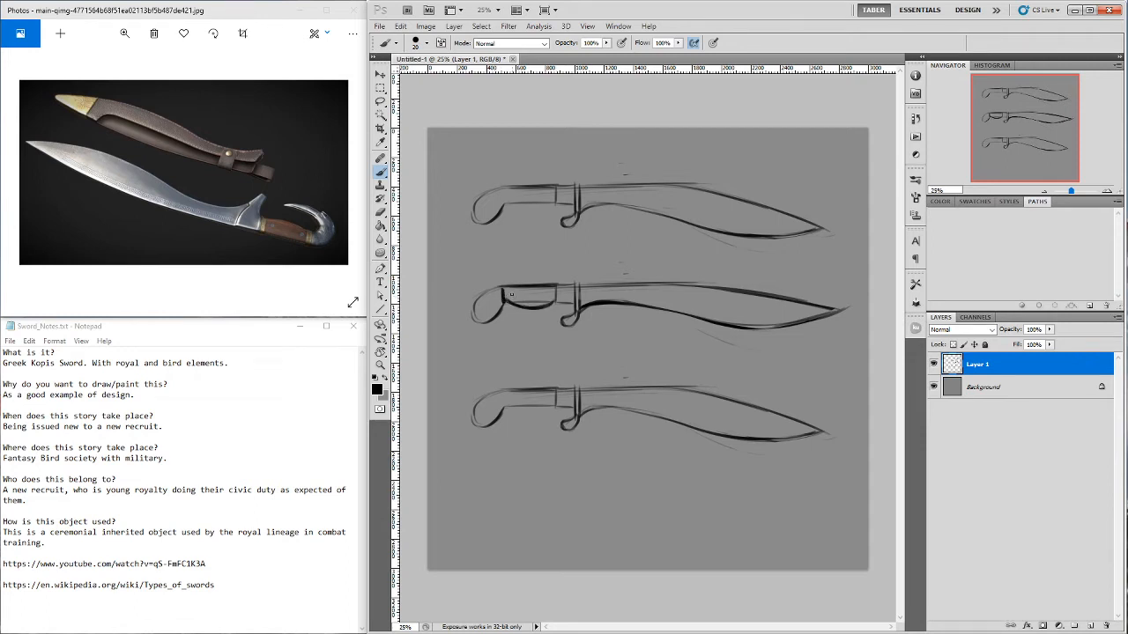
left_click(544, 294)
mouse_move(558, 284)
left_mouse_down()
mouse_move(560, 303)
mouse_move(497, 284)
left_mouse_up()
mouse_move(465, 293)
left_mouse_down()
mouse_move(492, 333)
mouse_move(475, 333)
mouse_move(518, 325)
mouse_move(477, 327)
mouse_move(500, 327)
mouse_move(474, 323)
mouse_move(500, 299)
left_mouse_up()
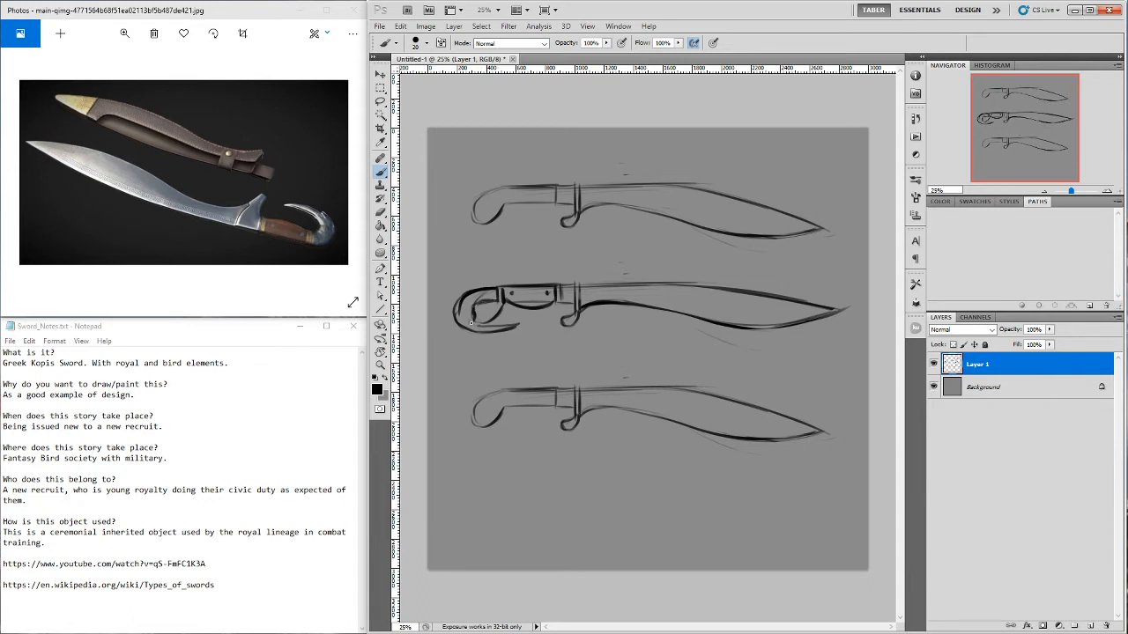
Erase the old curve inside the middle sword's hooked pommel and its old curled guard
key("e")
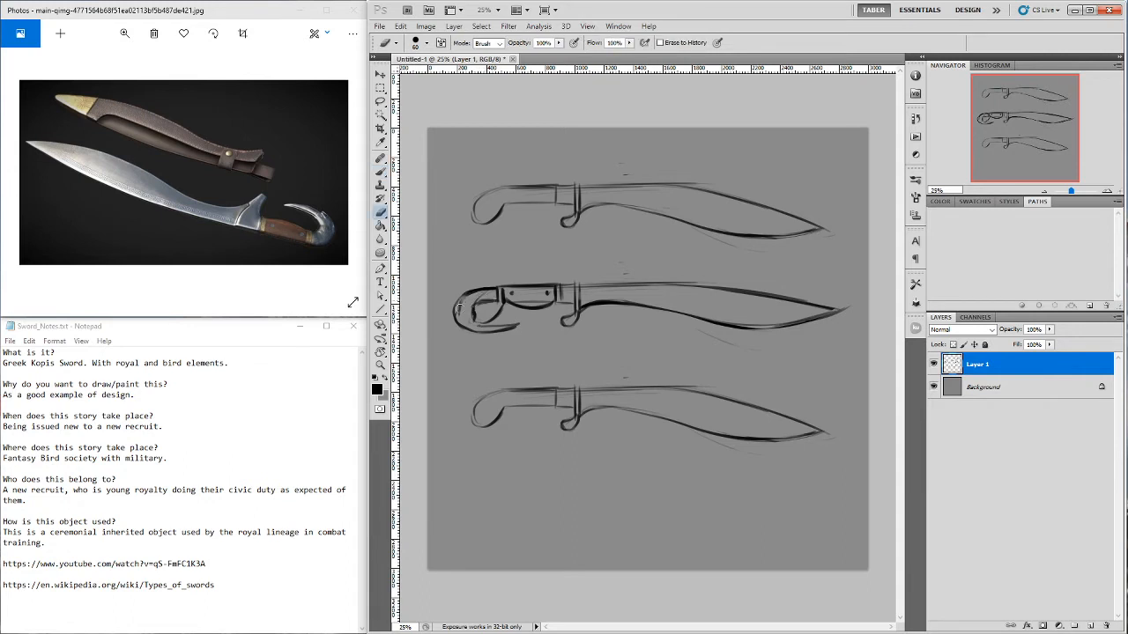
mouse_move(491, 297)
left_mouse_down()
mouse_move(494, 317)
mouse_move(471, 310)
left_mouse_up()
left_click_drag(576, 281, 577, 315)
Draw a blocky collar with an angular, pointed lower guard between the middle sword's grip and blade
key("b")
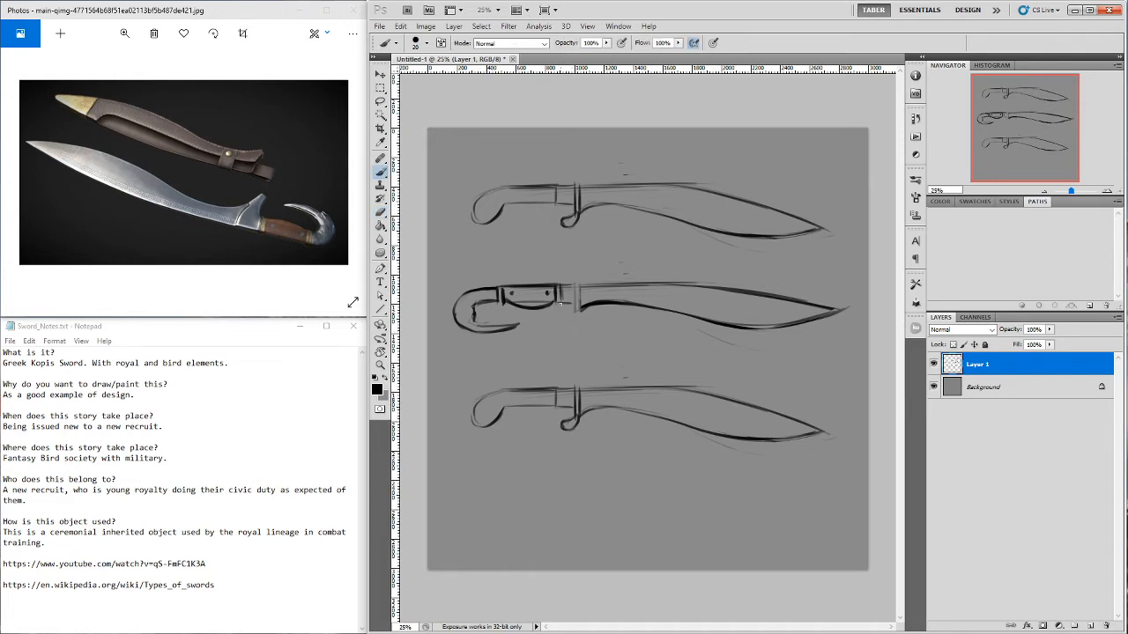
mouse_move(557, 301)
left_mouse_down()
mouse_move(557, 328)
mouse_move(567, 327)
mouse_move(577, 281)
left_mouse_up()
left_click_drag(574, 312, 562, 326)
left_click_drag(575, 286, 578, 308)
key("e")
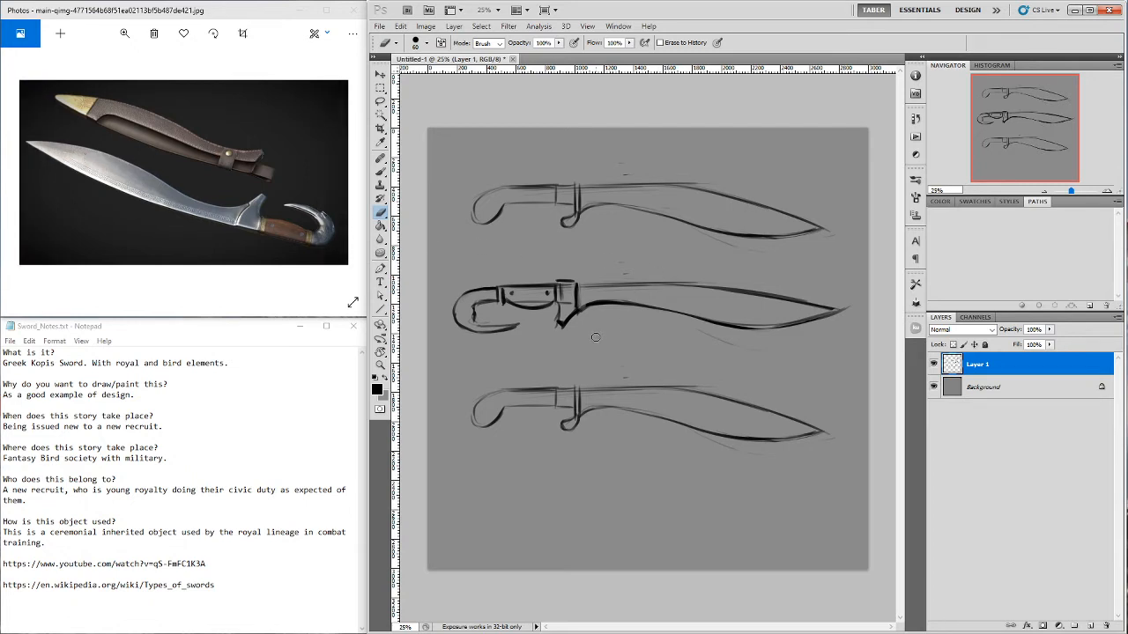
Draw a thin bevel line inside the middle blade, following its cutting edge
key("b")
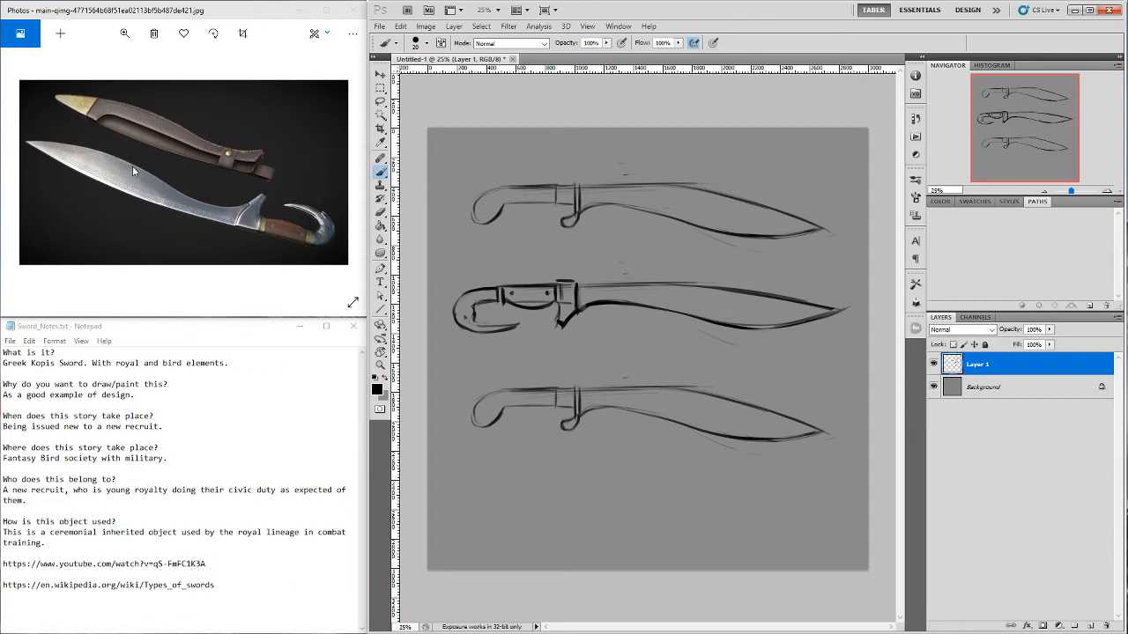
left_click_drag(583, 306, 638, 295)
left_click_drag(716, 320, 775, 313)
Sketch an enlarged blade section with edge profiles below the middle sword's tip, and erase it again
mouse_move(728, 355)
left_mouse_down()
mouse_move(814, 345)
mouse_move(823, 383)
mouse_move(754, 394)
mouse_move(750, 377)
mouse_move(815, 371)
left_mouse_up()
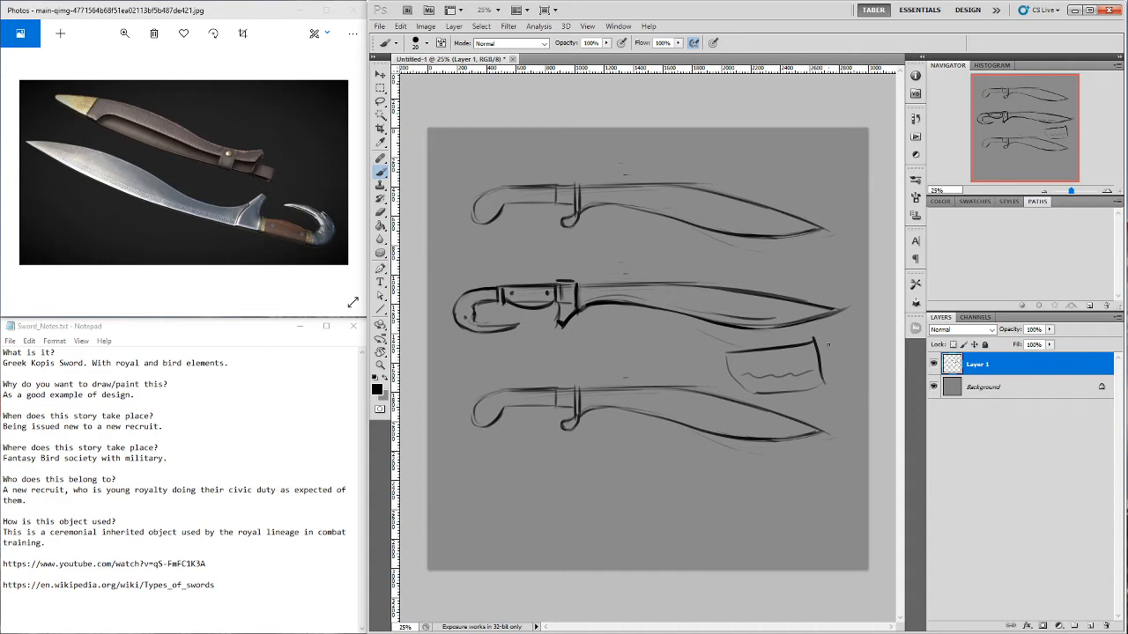
left_click_drag(827, 337, 839, 381)
mouse_move(841, 338)
left_mouse_down()
mouse_move(839, 366)
mouse_move(833, 335)
mouse_move(841, 365)
mouse_move(830, 366)
mouse_move(838, 395)
left_mouse_up()
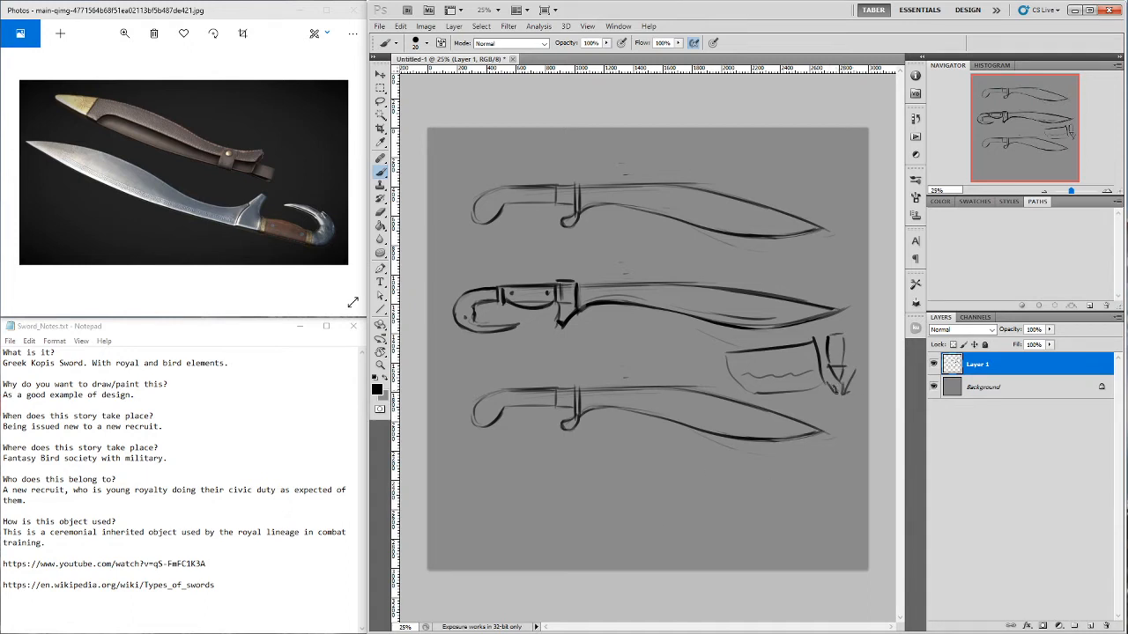
key("e")
mouse_move(722, 352)
left_mouse_down()
mouse_move(857, 335)
mouse_move(811, 358)
mouse_move(830, 357)
mouse_move(840, 368)
mouse_move(813, 384)
mouse_move(843, 394)
mouse_move(857, 378)
mouse_move(847, 344)
mouse_move(830, 380)
mouse_move(735, 392)
mouse_move(806, 388)
mouse_move(728, 355)
left_mouse_up()
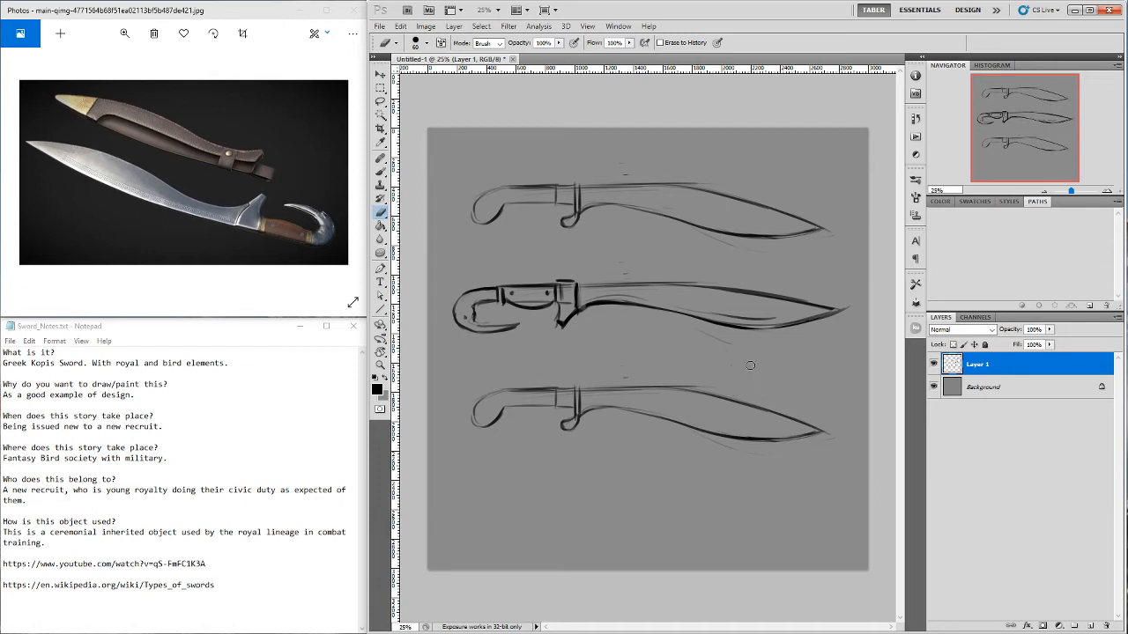
Switch to Photos, bring up the next reference showing a hand-forged kopis knife, and return to Photoshop
key("b")
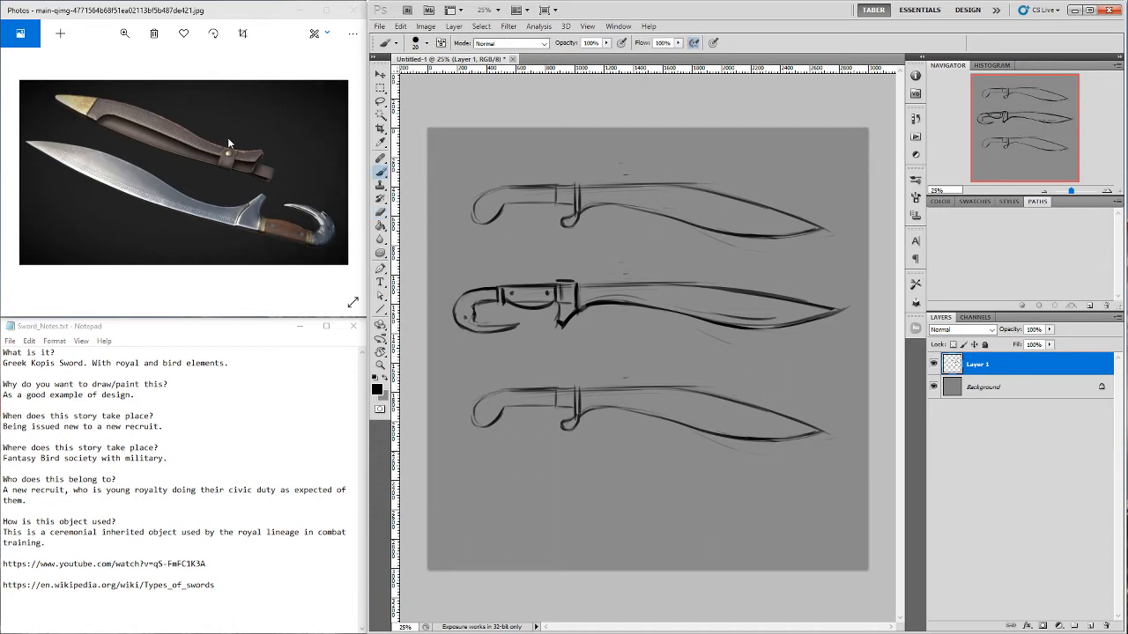
left_click(226, 280)
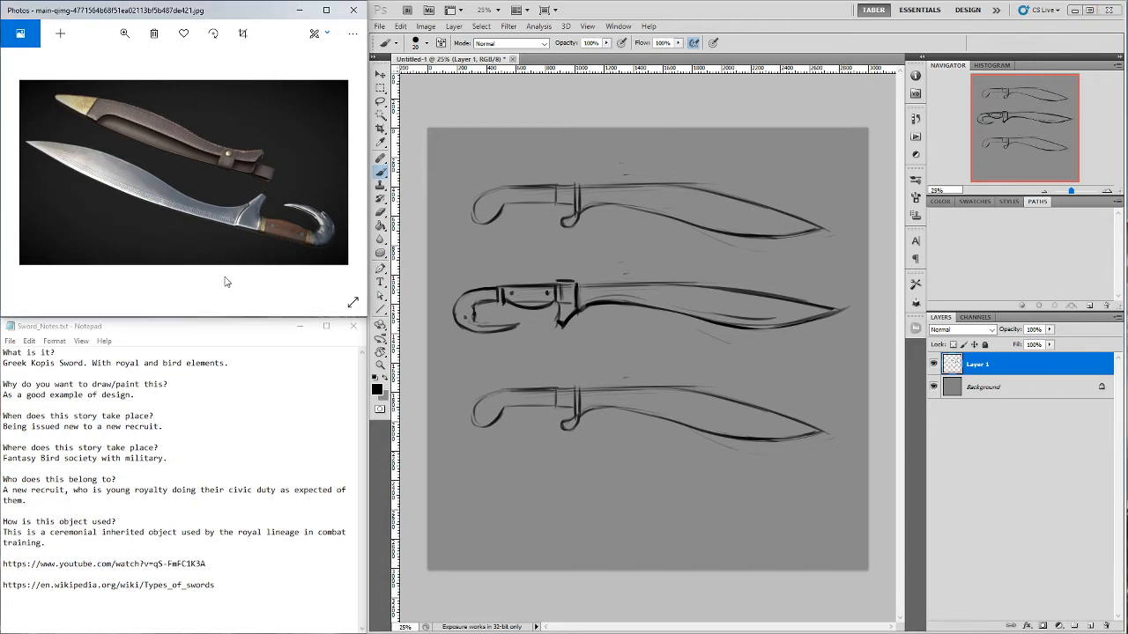
key("Right")
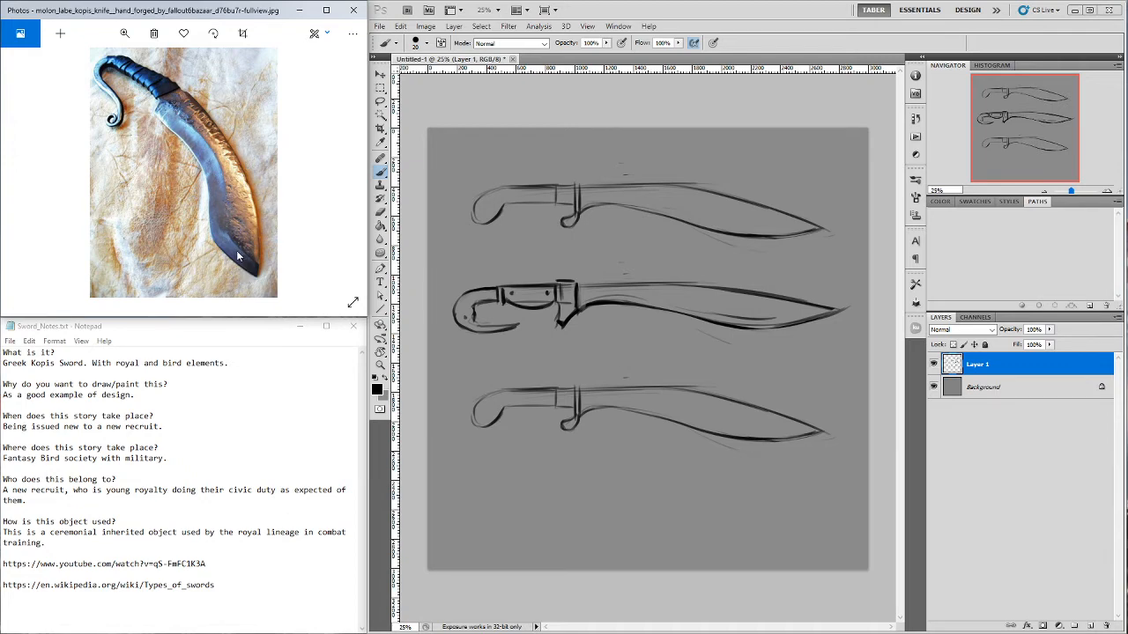
left_click(651, 354)
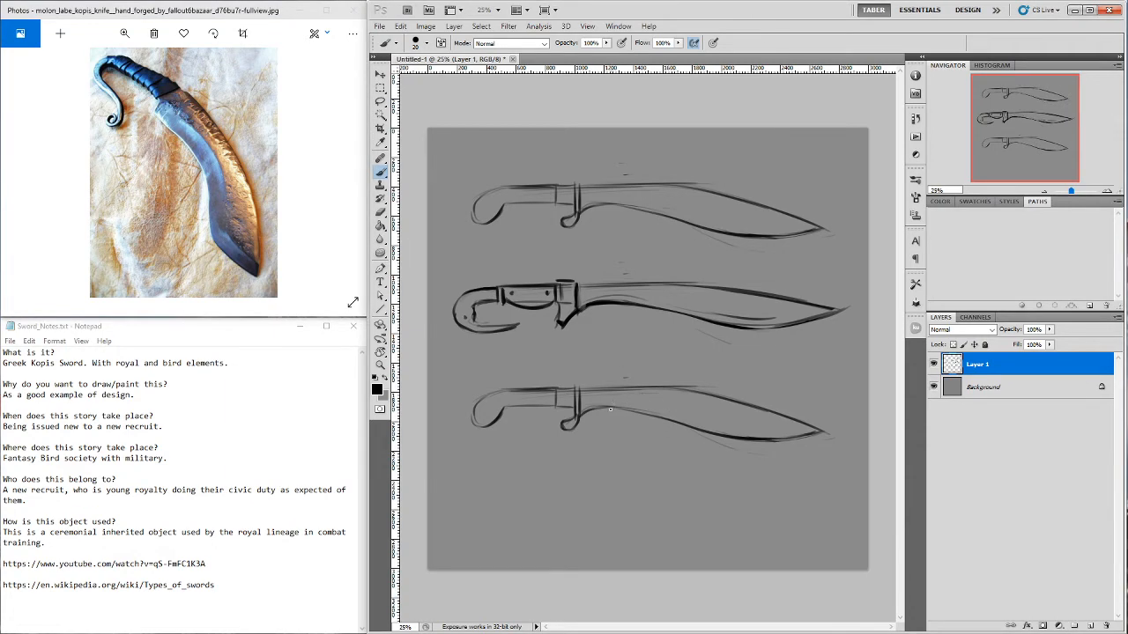
Draw a more strongly curved spine on the bottom sword, sweeping down past the old tip
key("ctrl+plus")
mouse_move(737, 406)
left_mouse_down()
mouse_move(712, 387)
mouse_move(663, 430)
mouse_move(669, 400)
left_mouse_up()
key("r")
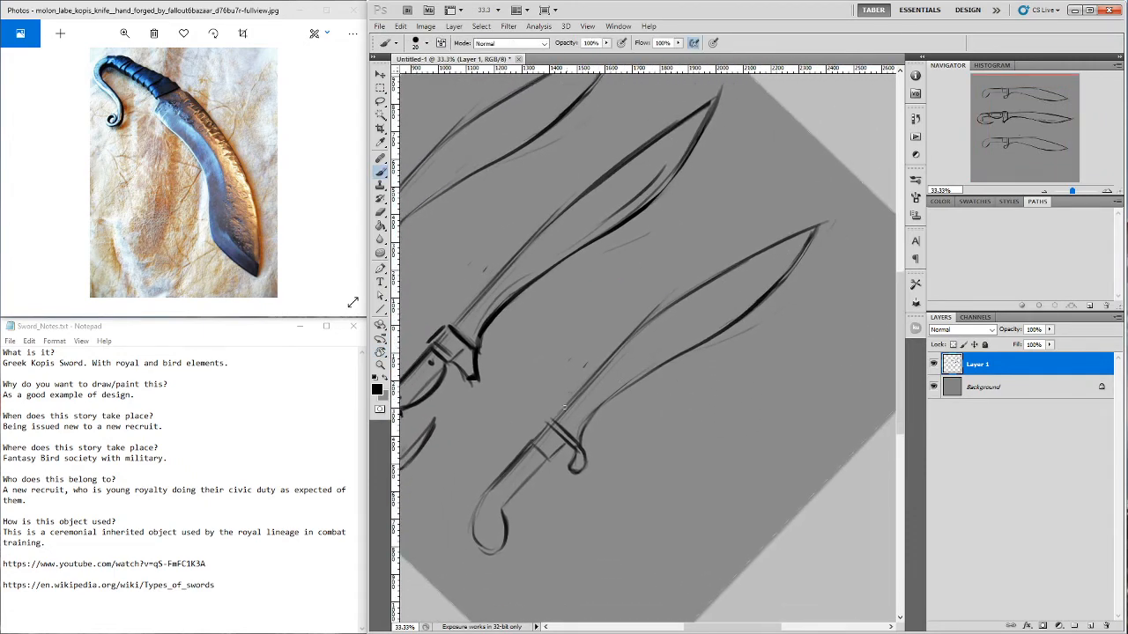
mouse_move(559, 416)
left_mouse_down()
mouse_move(657, 316)
mouse_move(835, 249)
left_mouse_up()
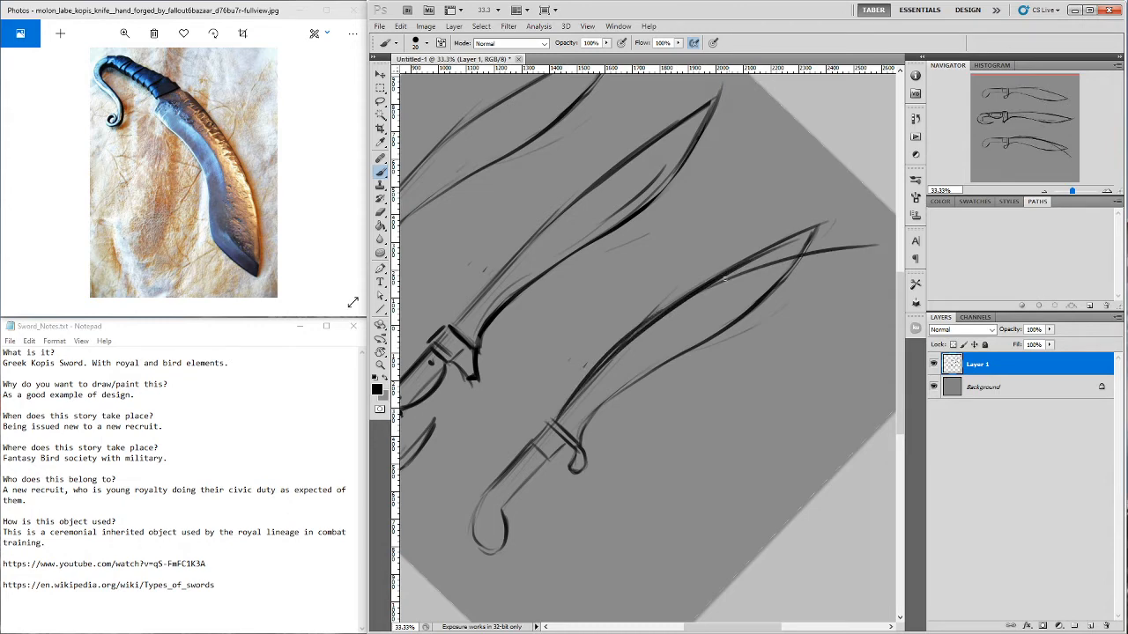
left_click_drag(715, 281, 872, 246)
Draw the bottom sword's new cutting edge with a notch near the guard and a wide belly curving to the tip
left_click_drag(729, 383, 721, 349)
mouse_move(574, 409)
left_mouse_down()
mouse_move(616, 402)
mouse_move(623, 385)
mouse_move(609, 392)
mouse_move(618, 399)
mouse_move(675, 340)
mouse_move(615, 399)
mouse_move(759, 290)
left_mouse_up()
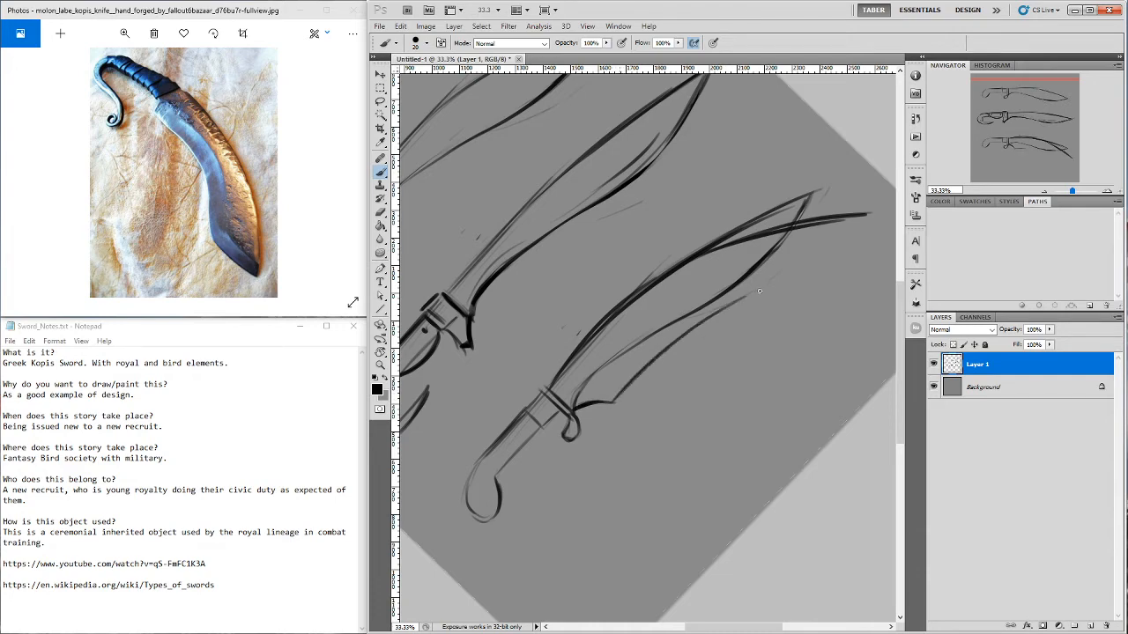
mouse_move(652, 361)
left_mouse_down()
mouse_move(784, 308)
mouse_move(859, 228)
left_mouse_up()
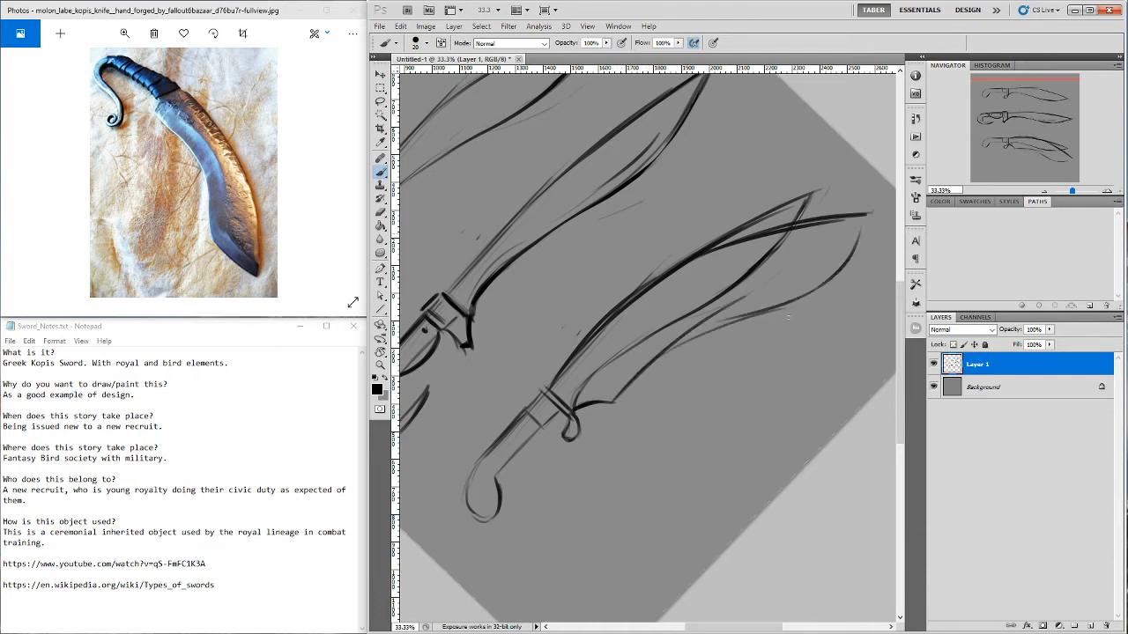
left_click_drag(695, 367, 653, 376)
mouse_move(573, 410)
left_mouse_down()
mouse_move(708, 309)
mouse_move(767, 296)
mouse_move(810, 268)
mouse_move(832, 222)
mouse_move(815, 257)
left_mouse_up()
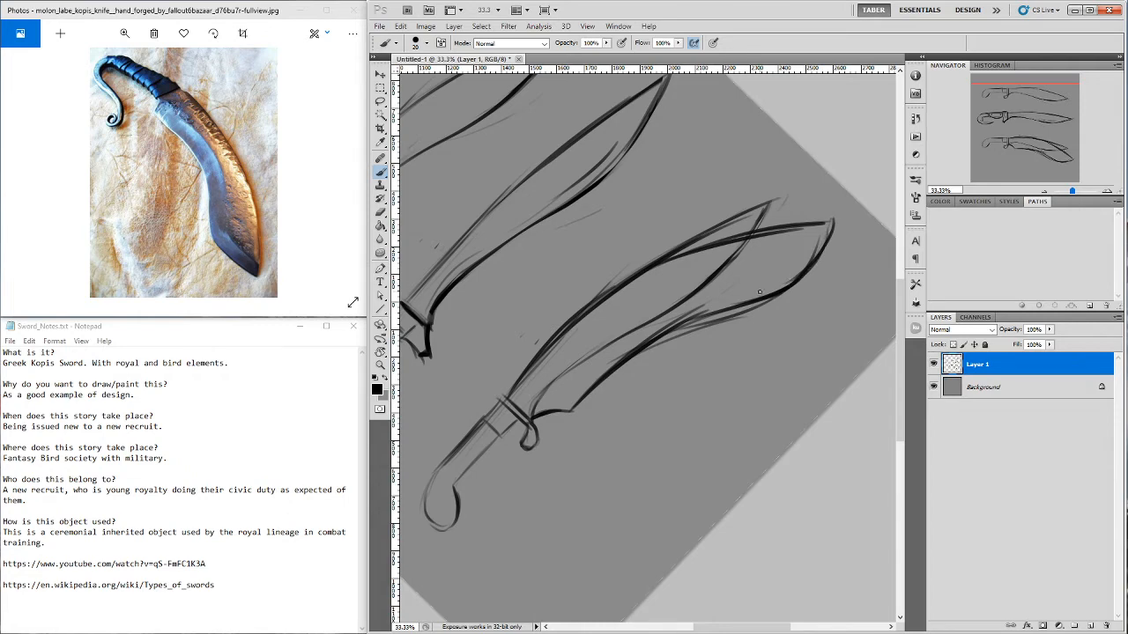
Erase the bottom sword's old blade outline and thin the heavy lines of the new cutting edge
key("e")
mouse_move(768, 201)
left_mouse_down()
mouse_move(678, 241)
mouse_move(773, 208)
mouse_move(649, 257)
mouse_move(786, 213)
mouse_move(553, 308)
left_mouse_up()
mouse_move(608, 282)
left_mouse_down()
mouse_move(494, 382)
mouse_move(525, 359)
mouse_move(505, 384)
left_mouse_up()
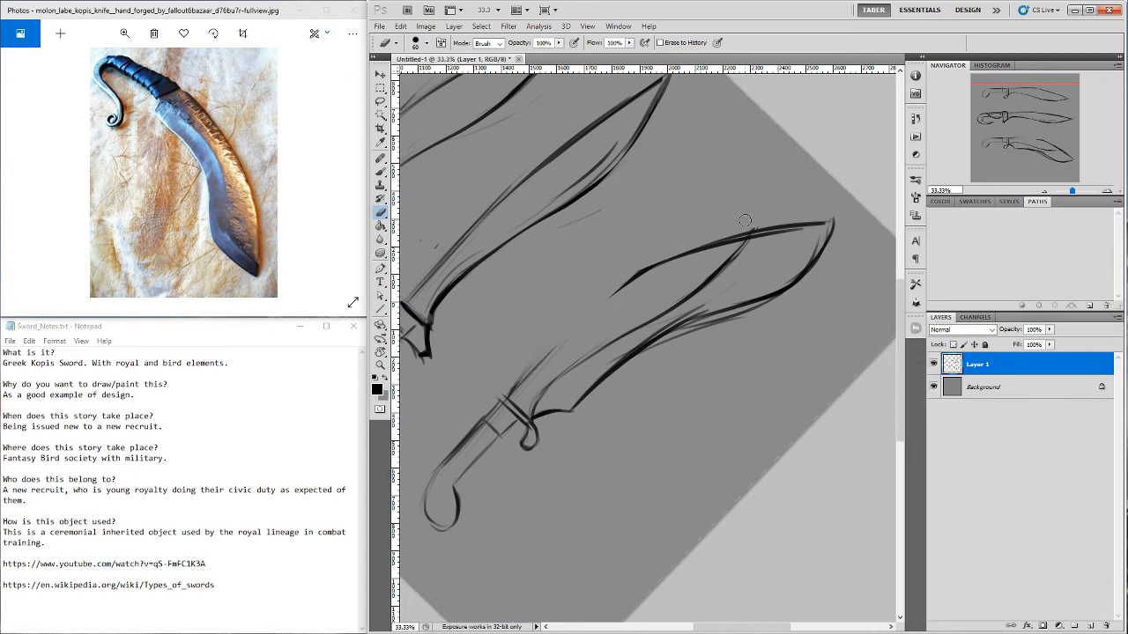
mouse_move(744, 221)
left_mouse_down()
mouse_move(753, 254)
mouse_move(586, 357)
mouse_move(534, 406)
left_mouse_up()
left_click_drag(598, 356, 755, 284)
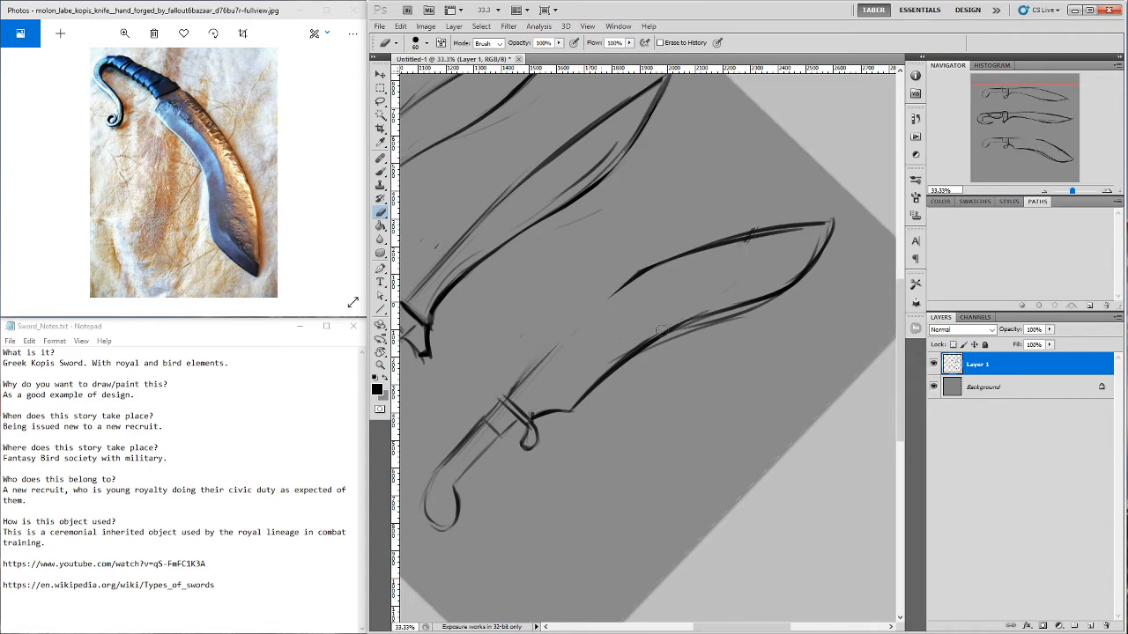
left_click_drag(662, 330, 749, 293)
left_click_drag(815, 242, 768, 289)
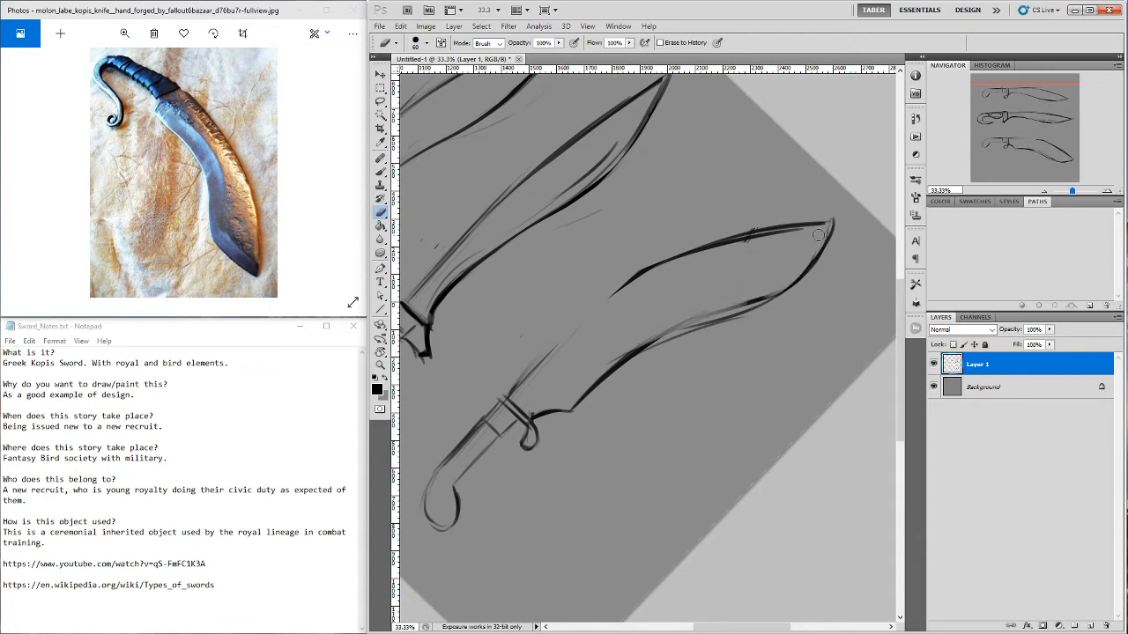
left_click_drag(819, 240, 745, 297)
Redraw the bottom sword's spine from the guard to mid-blade and erase the doubled lines along both edges
key("b")
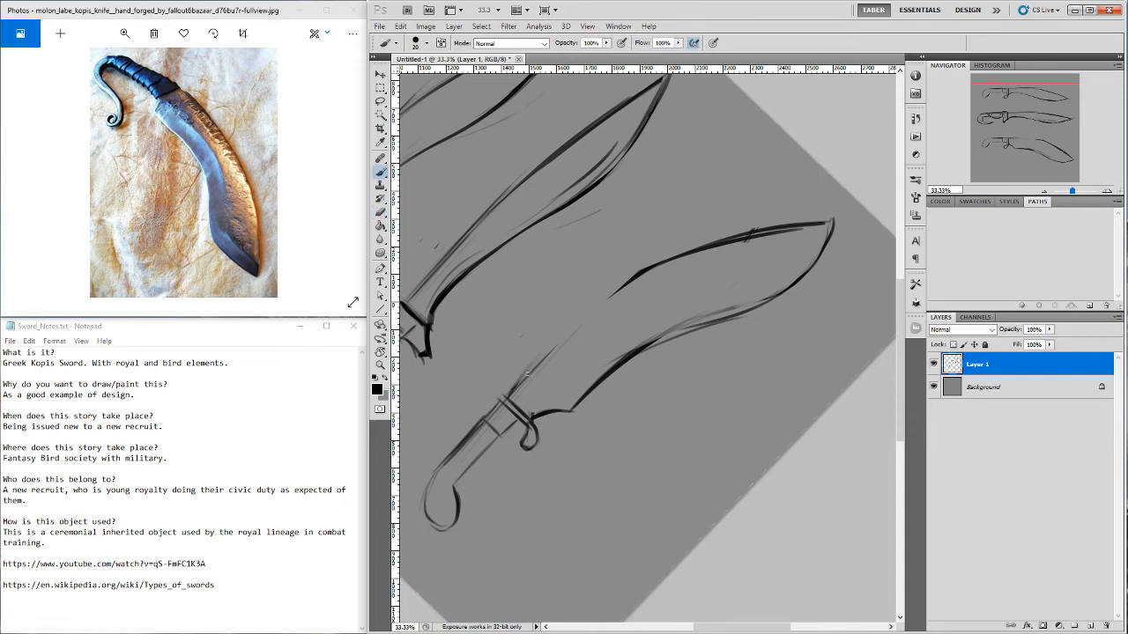
mouse_move(527, 374)
left_mouse_down()
mouse_move(648, 275)
mouse_move(593, 313)
mouse_move(629, 282)
mouse_move(772, 227)
left_mouse_up()
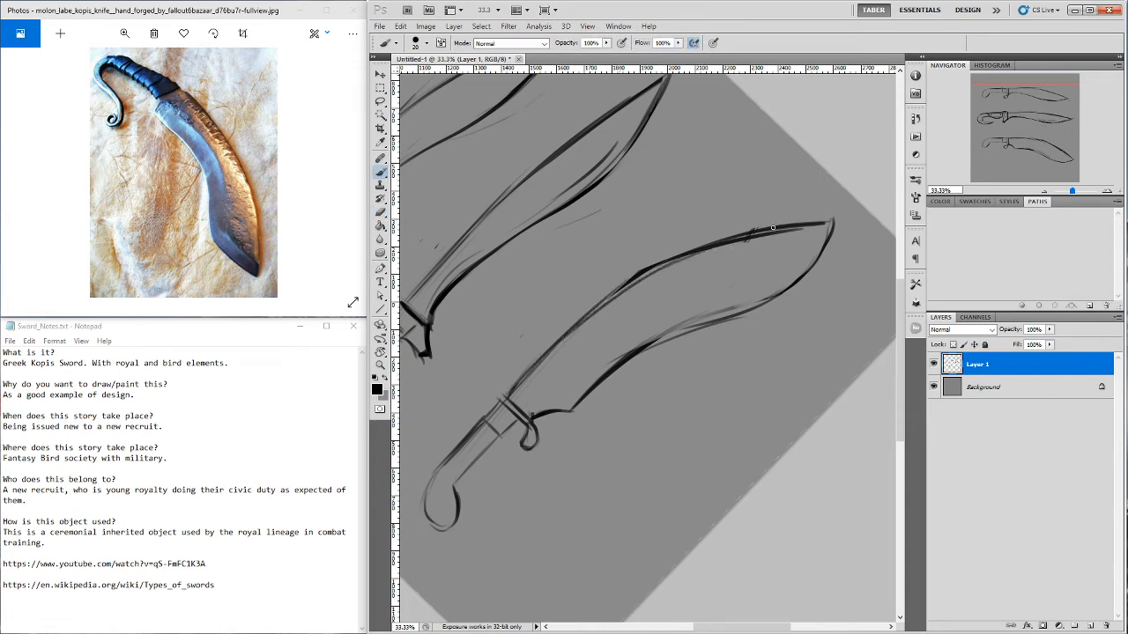
key("e")
mouse_move(595, 297)
left_mouse_down()
mouse_move(702, 232)
mouse_move(740, 224)
mouse_move(790, 239)
mouse_move(809, 229)
mouse_move(681, 265)
mouse_move(755, 245)
left_mouse_up()
mouse_move(656, 317)
left_mouse_down()
mouse_move(606, 359)
mouse_move(753, 284)
left_mouse_up()
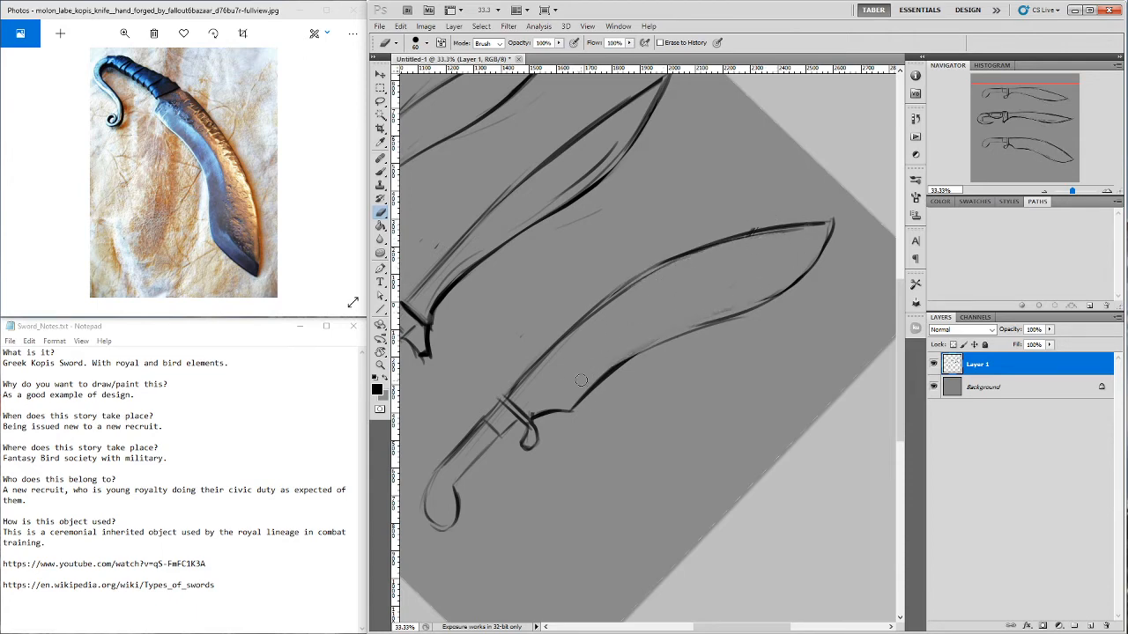
Erase the bottom sword's guard and fade its old grip and pommel lines to a faint guide
key("r")
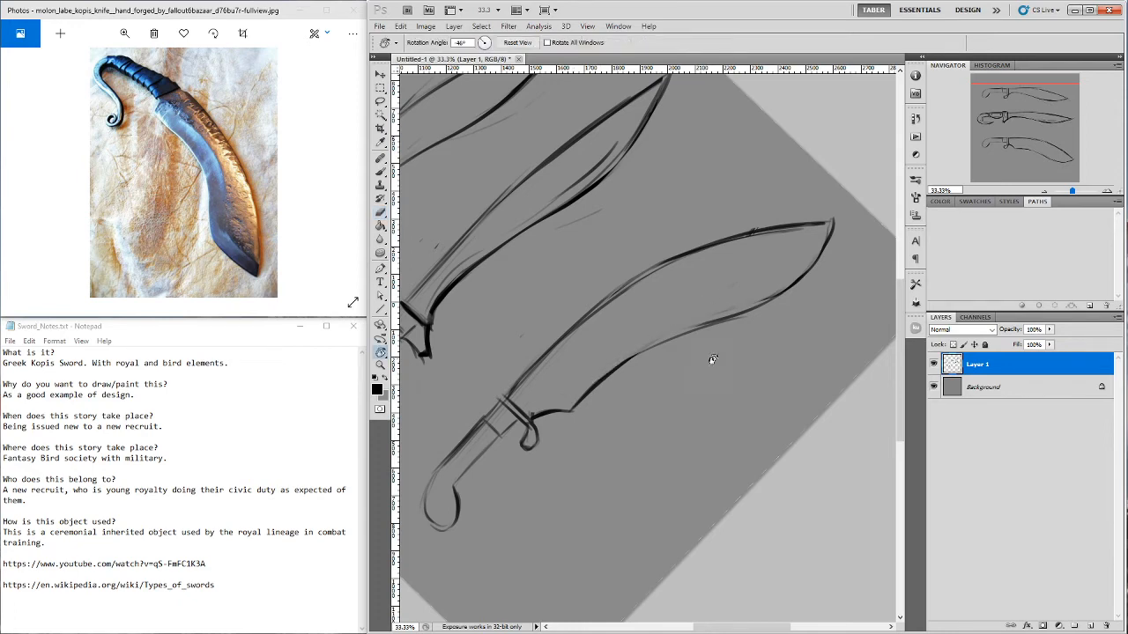
mouse_move(740, 354)
left_mouse_down()
mouse_move(718, 405)
mouse_move(724, 435)
left_mouse_up()
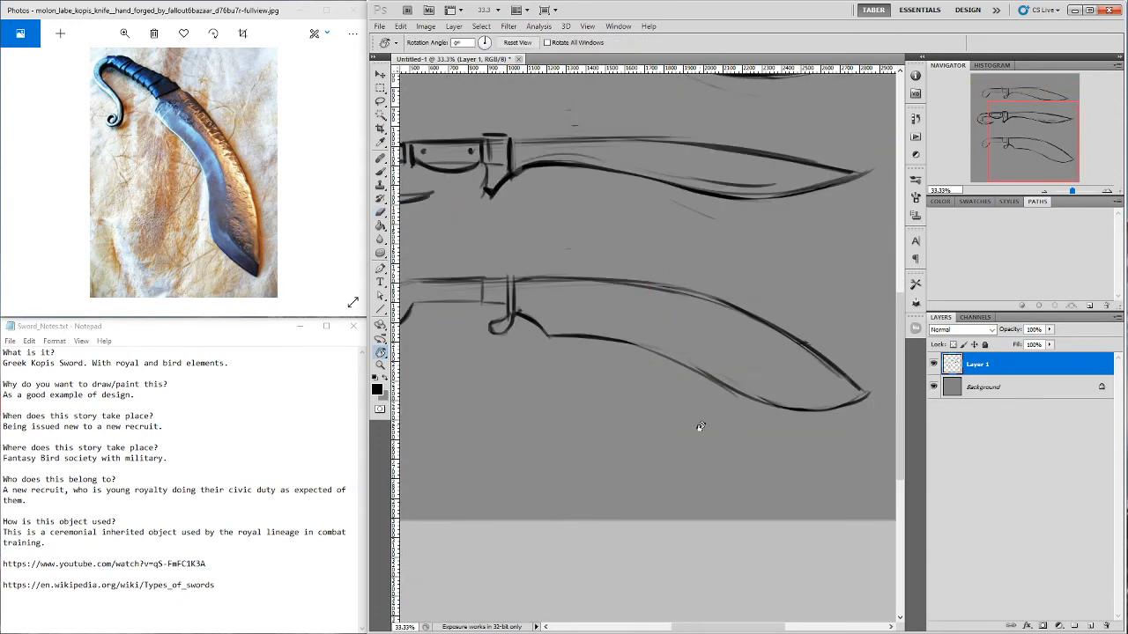
key("e")
mouse_move(662, 397)
left_mouse_down()
mouse_move(699, 433)
mouse_move(666, 436)
left_mouse_up()
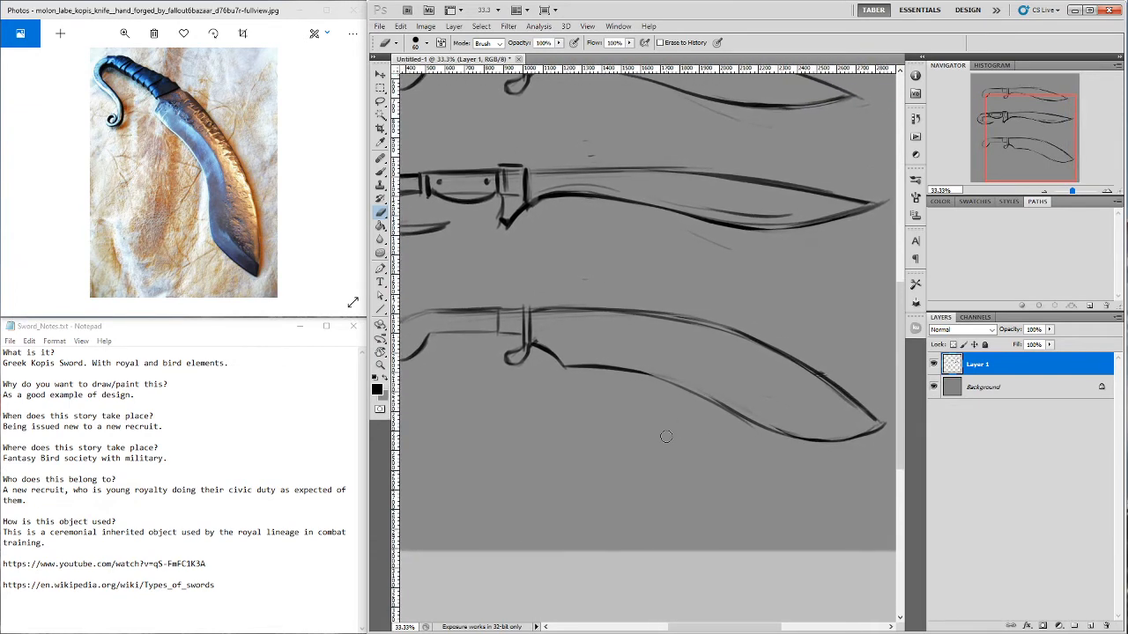
left_click_drag(571, 402, 625, 400)
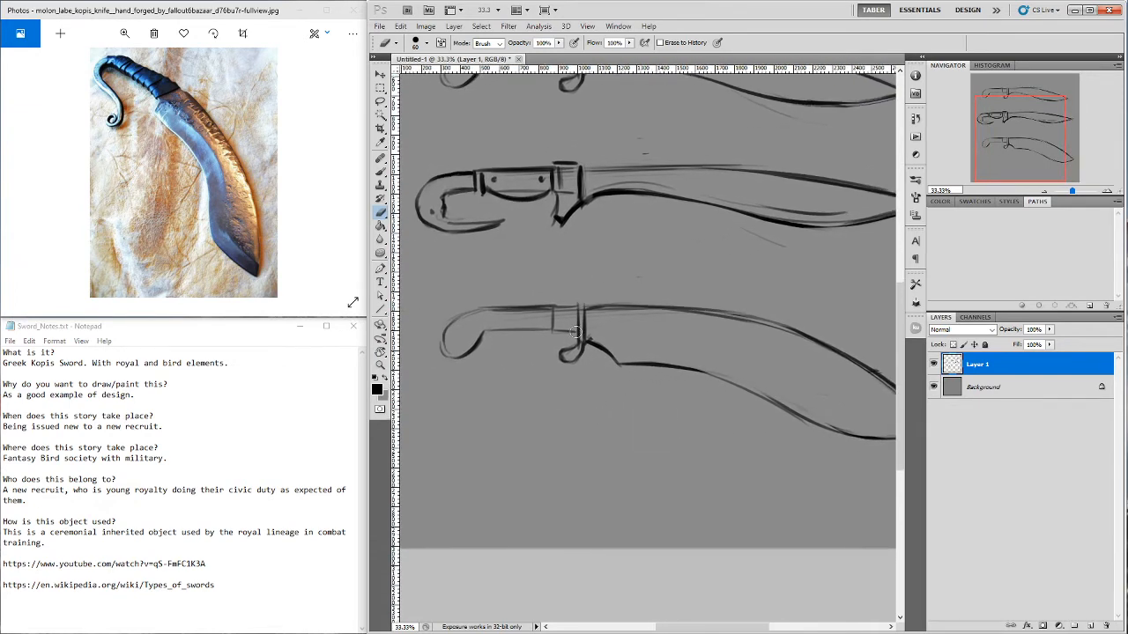
left_click_drag(574, 331, 575, 362)
mouse_move(577, 310)
left_mouse_down()
mouse_move(505, 333)
mouse_move(470, 342)
mouse_move(492, 324)
mouse_move(480, 321)
mouse_move(440, 343)
left_mouse_up()
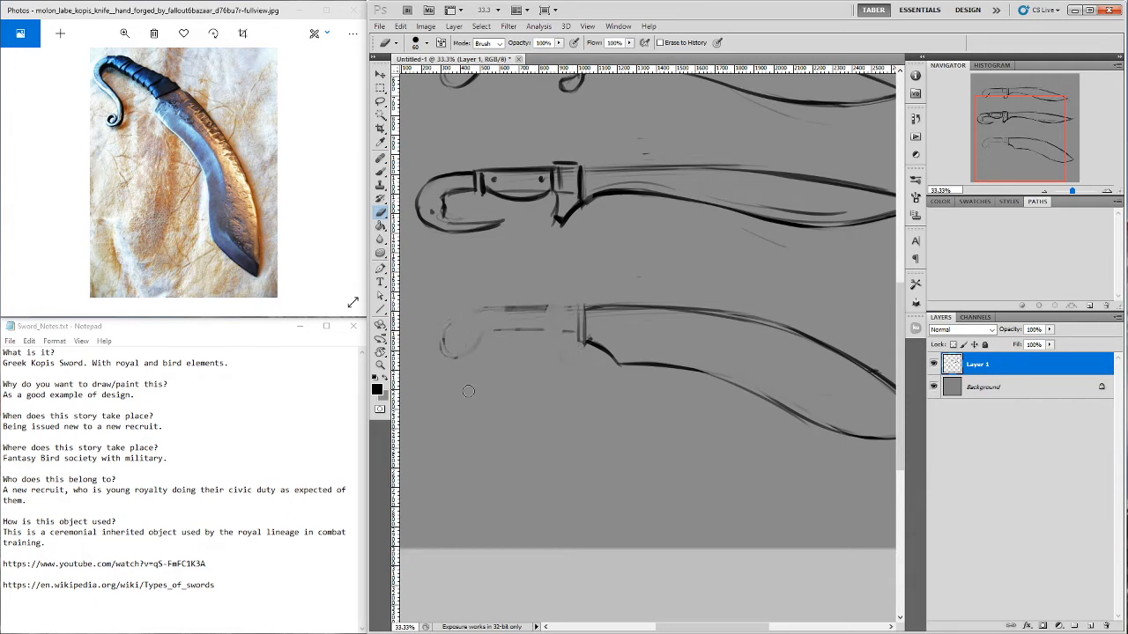
Draw a curved, band-wrapped grip on the bottom sword, ending in a thin hooked pommel with a curled tip
key("b")
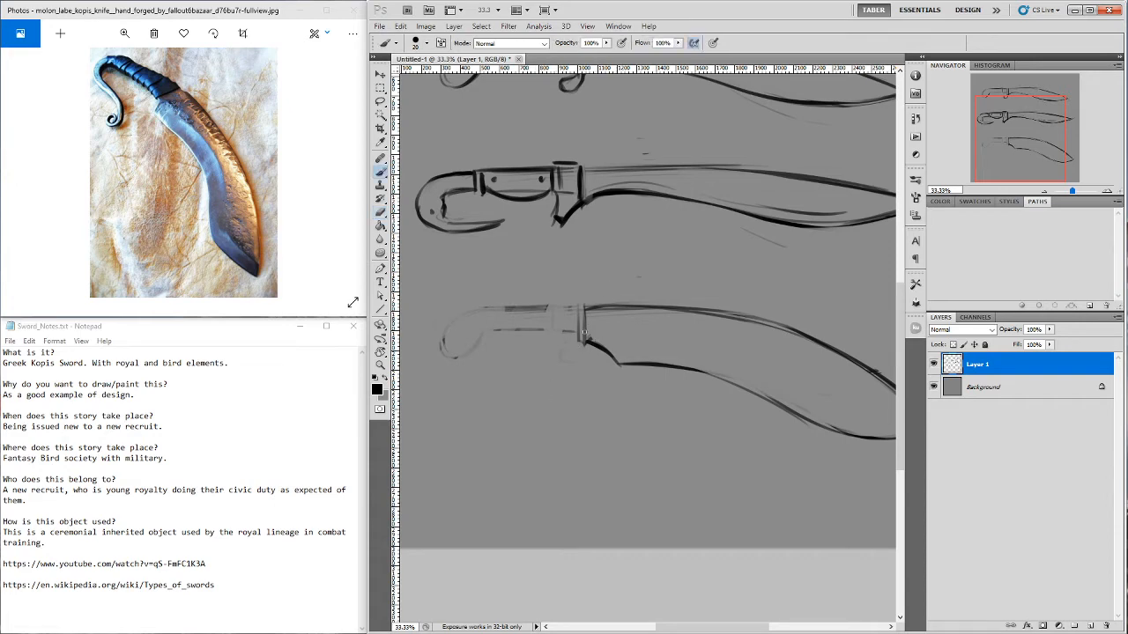
mouse_move(583, 333)
left_mouse_down()
mouse_move(594, 301)
mouse_move(583, 343)
mouse_move(502, 314)
mouse_move(474, 332)
mouse_move(605, 305)
mouse_move(471, 333)
mouse_move(576, 346)
left_mouse_up()
mouse_move(569, 310)
left_mouse_down()
mouse_move(564, 343)
mouse_move(532, 344)
left_mouse_up()
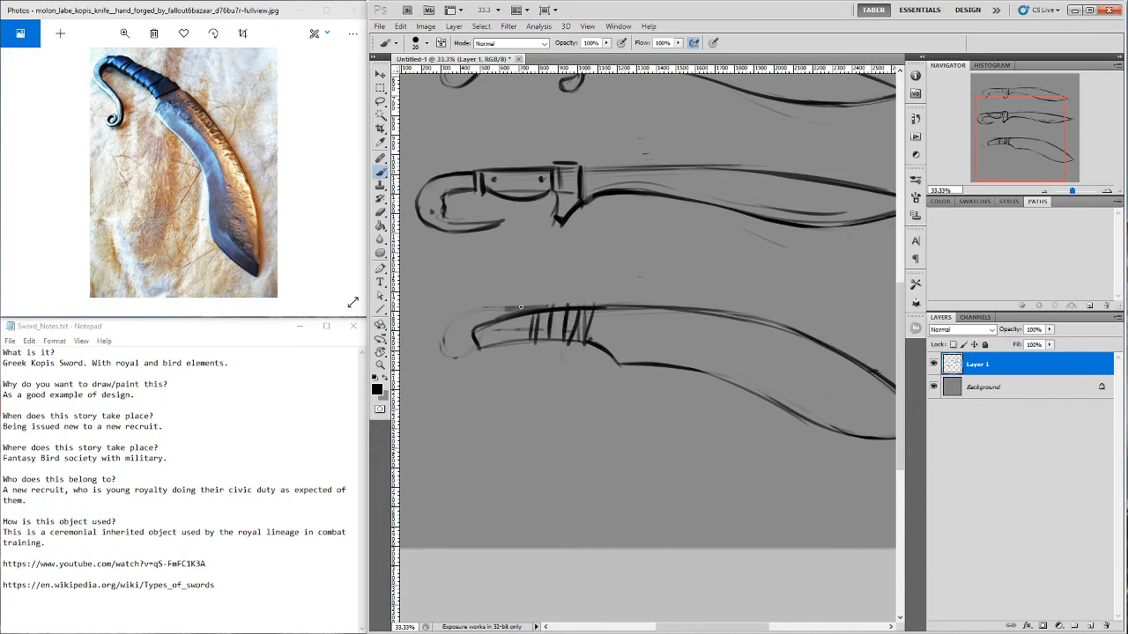
left_click_drag(522, 305, 516, 345)
mouse_move(515, 315)
left_mouse_down()
mouse_move(511, 345)
mouse_move(498, 341)
left_mouse_up()
mouse_move(495, 321)
left_mouse_down()
mouse_move(484, 346)
mouse_move(447, 358)
mouse_move(536, 400)
mouse_move(523, 382)
mouse_move(533, 387)
mouse_move(477, 381)
mouse_move(464, 377)
mouse_move(474, 366)
mouse_move(534, 383)
left_mouse_up()
Erase the leftover lines around the bottom sword's new grip and redraw its wrap bands near the blade
key("e")
mouse_move(464, 322)
left_mouse_down()
mouse_move(563, 285)
mouse_move(486, 311)
mouse_move(574, 290)
mouse_move(499, 308)
mouse_move(574, 310)
left_mouse_up()
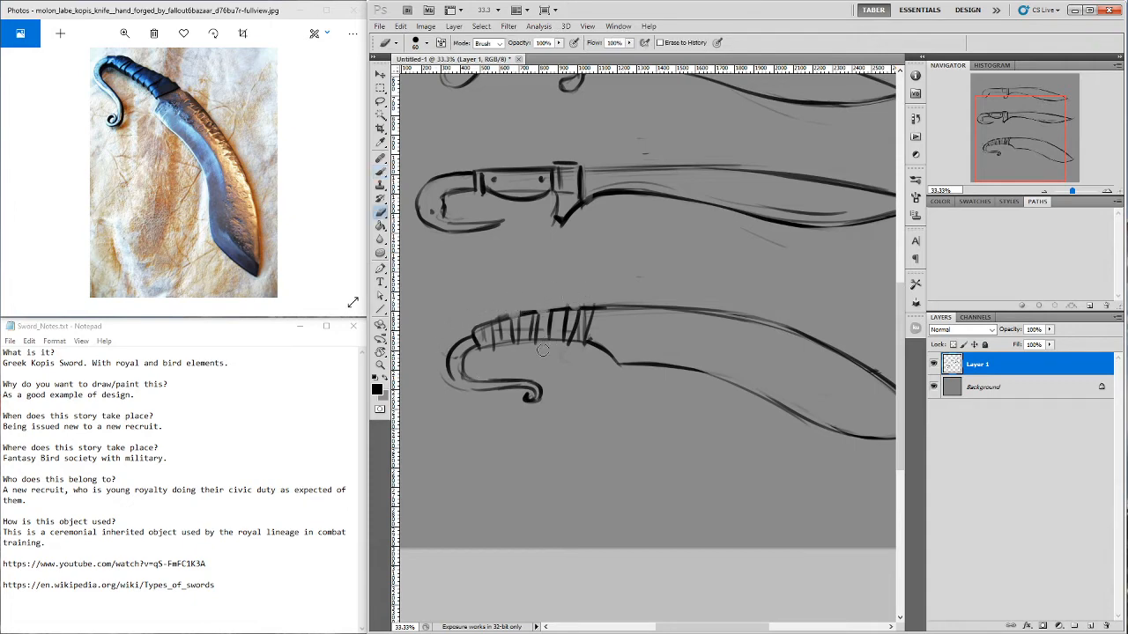
mouse_move(543, 349)
left_mouse_down()
mouse_move(559, 344)
mouse_move(509, 344)
left_mouse_up()
left_click_drag(577, 349, 579, 345)
key("b")
mouse_move(535, 314)
left_mouse_down()
mouse_move(573, 308)
mouse_move(556, 340)
left_mouse_up()
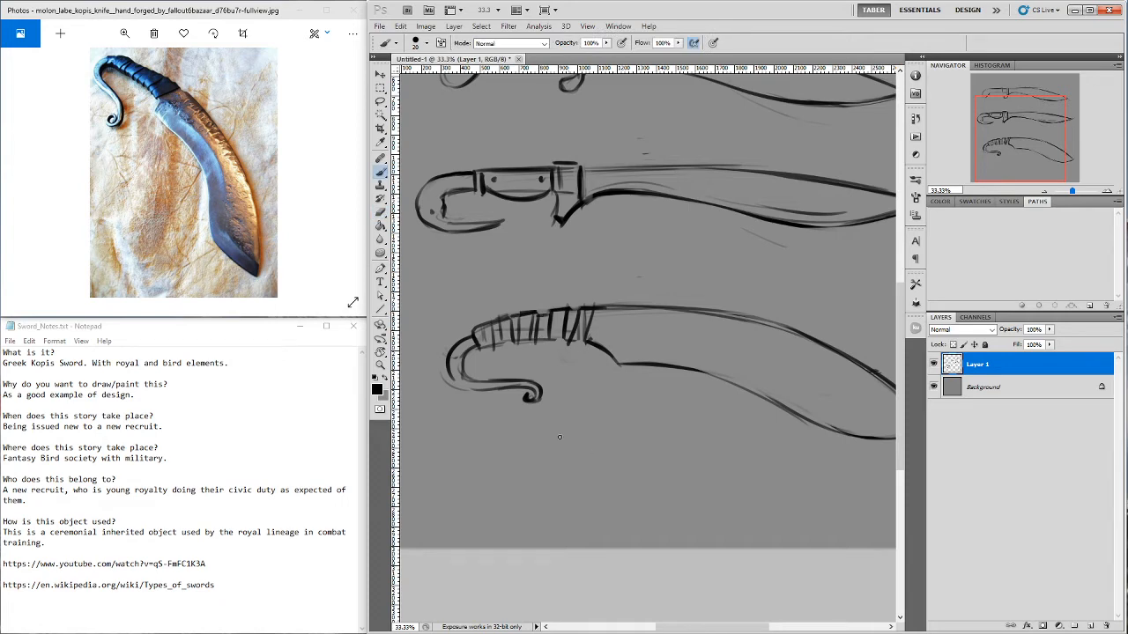
Draw a light bevel line inside the bottom sword's blade, following the cutting edge from the grip to the tip
mouse_move(765, 459)
left_mouse_down()
mouse_move(692, 458)
mouse_move(740, 461)
left_mouse_up()
left_click_drag(567, 338, 654, 349)
left_click_drag(775, 398, 868, 401)
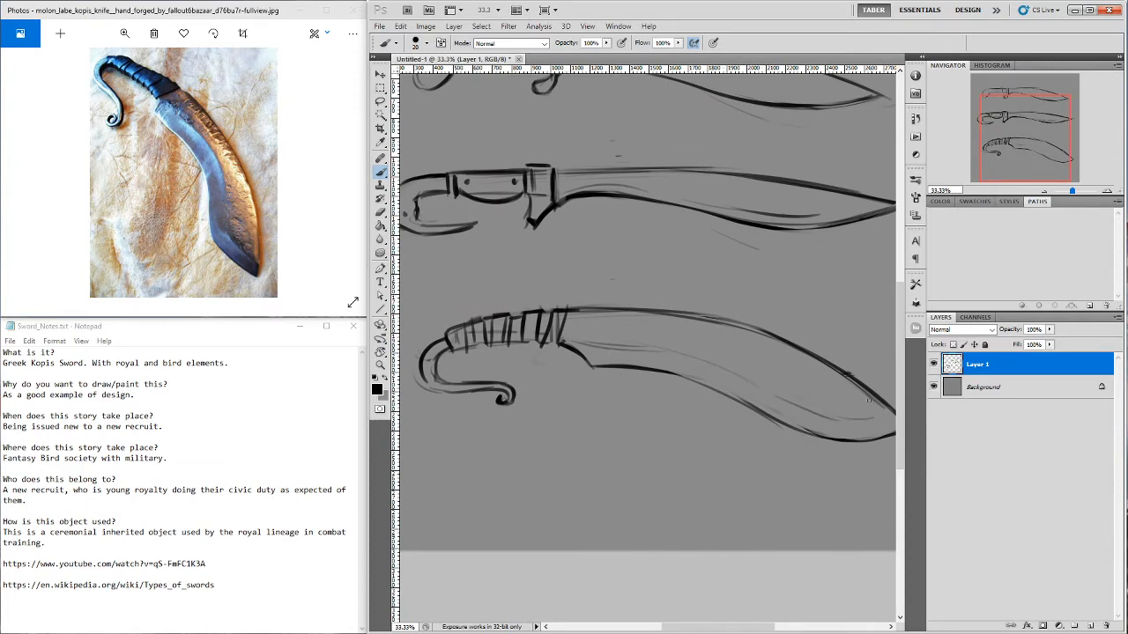
mouse_move(848, 464)
left_mouse_down()
mouse_move(669, 423)
mouse_move(712, 402)
left_mouse_up()
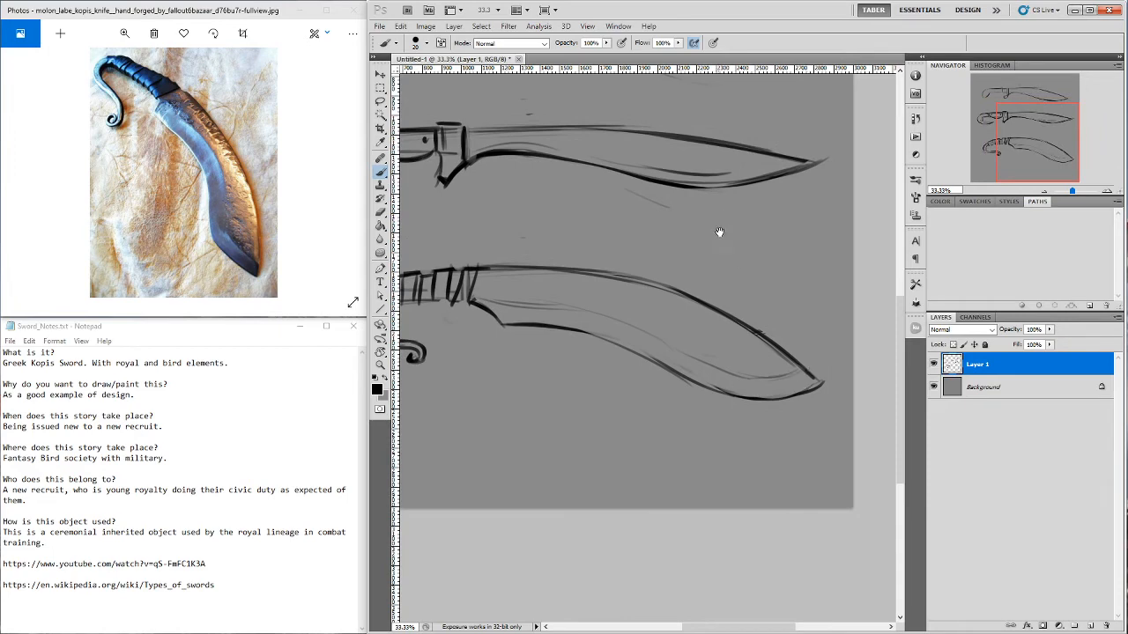
left_click_drag(720, 233, 742, 273)
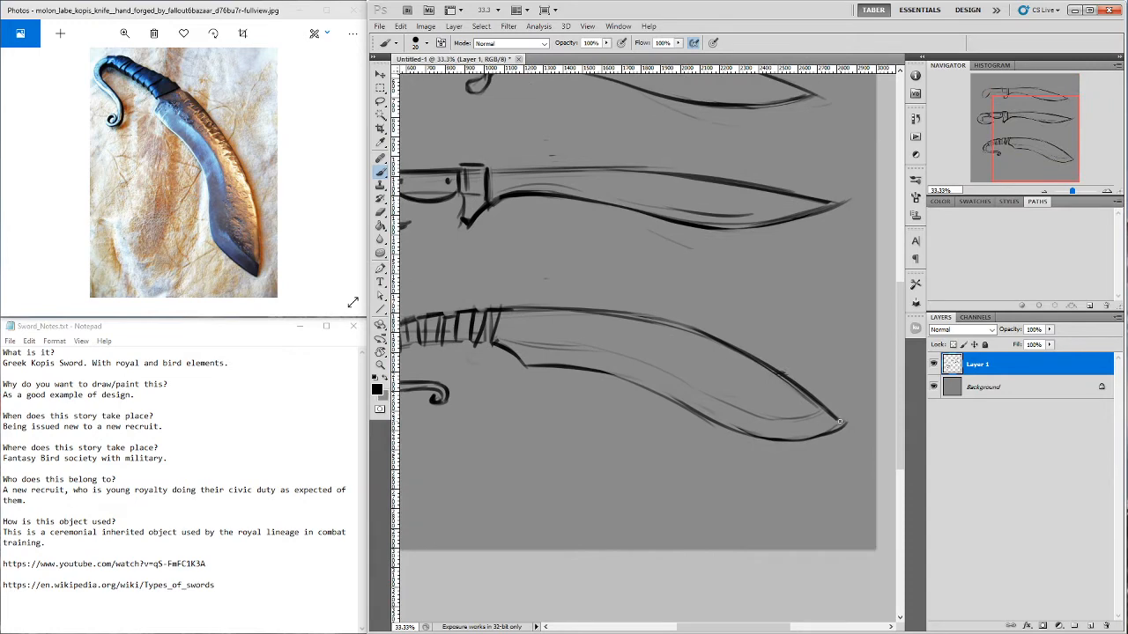
left_click_drag(655, 482, 733, 474)
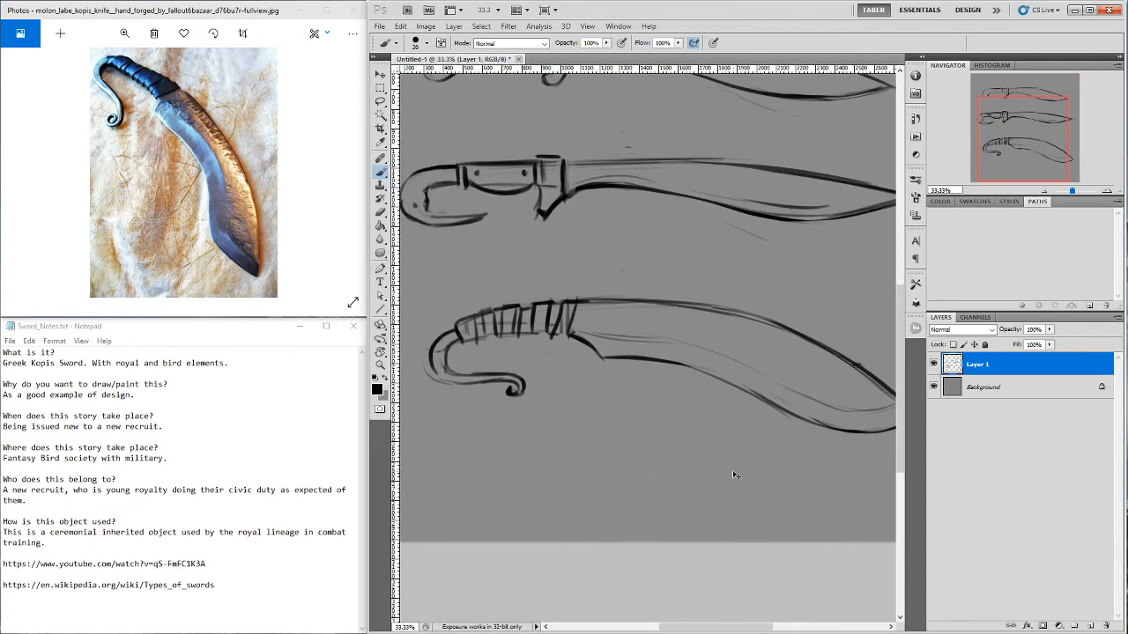
Move the middle and bottom swords up, closing the gaps and freeing space at the bottom of the canvas
key("ctrl+minus")
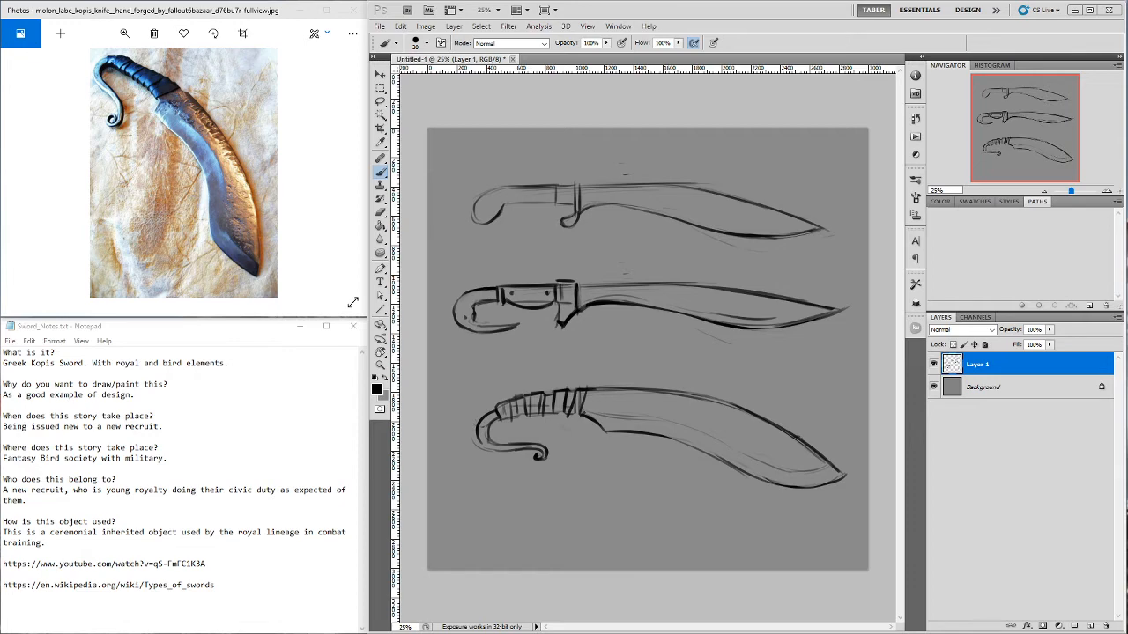
left_click(679, 16)
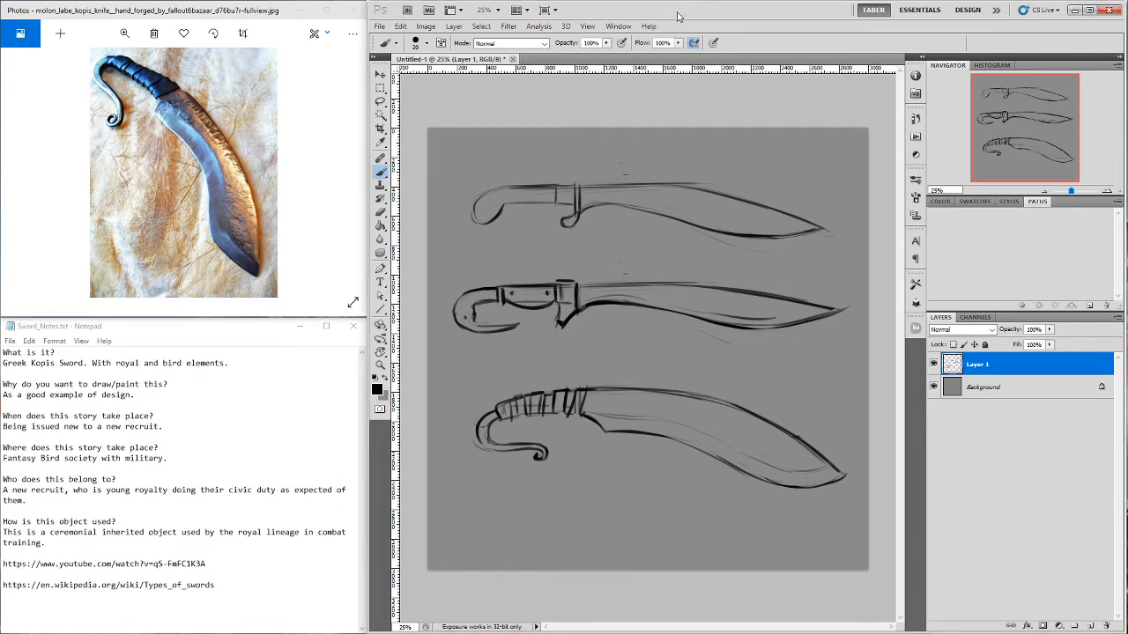
left_click(379, 102)
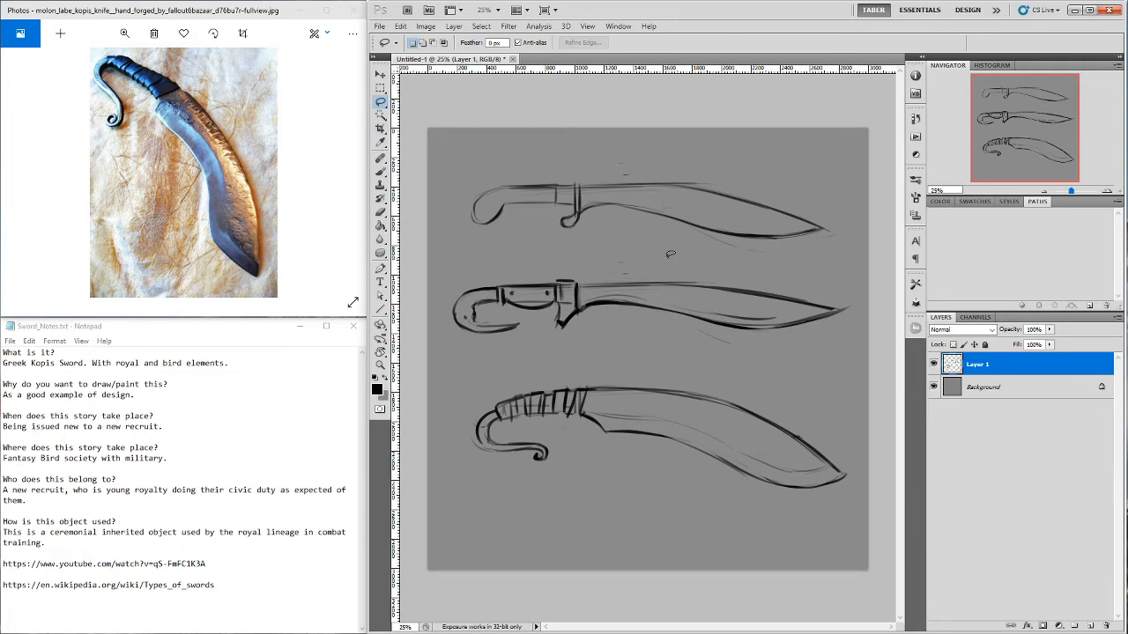
mouse_move(669, 254)
left_mouse_down()
mouse_move(451, 268)
mouse_move(563, 356)
mouse_move(859, 296)
mouse_move(687, 255)
left_mouse_up()
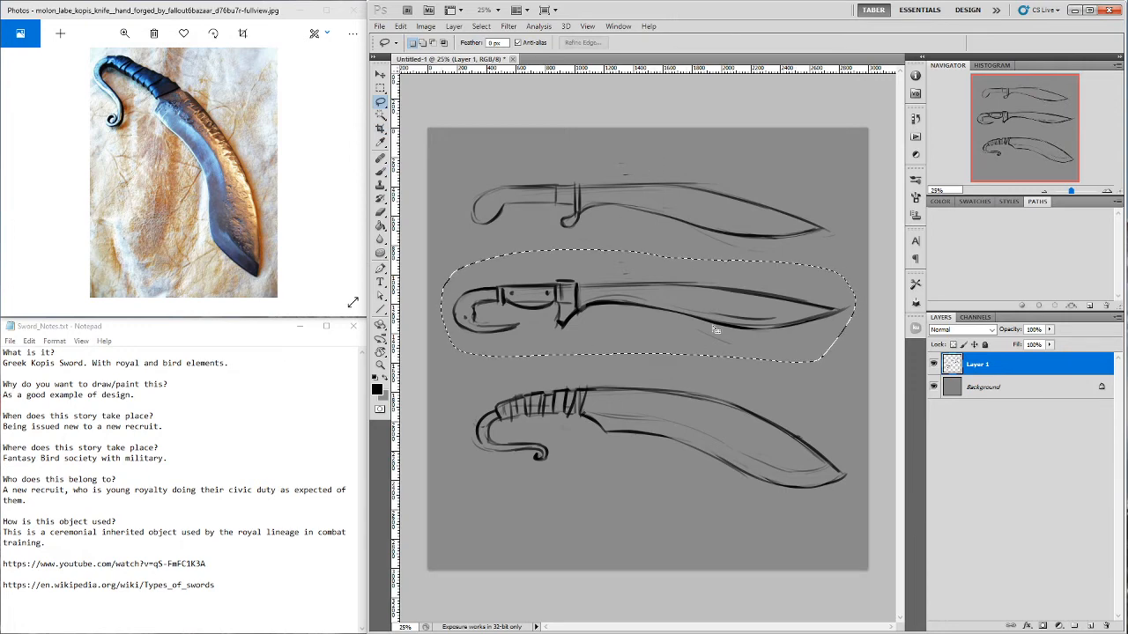
left_click_drag(777, 318, 779, 301)
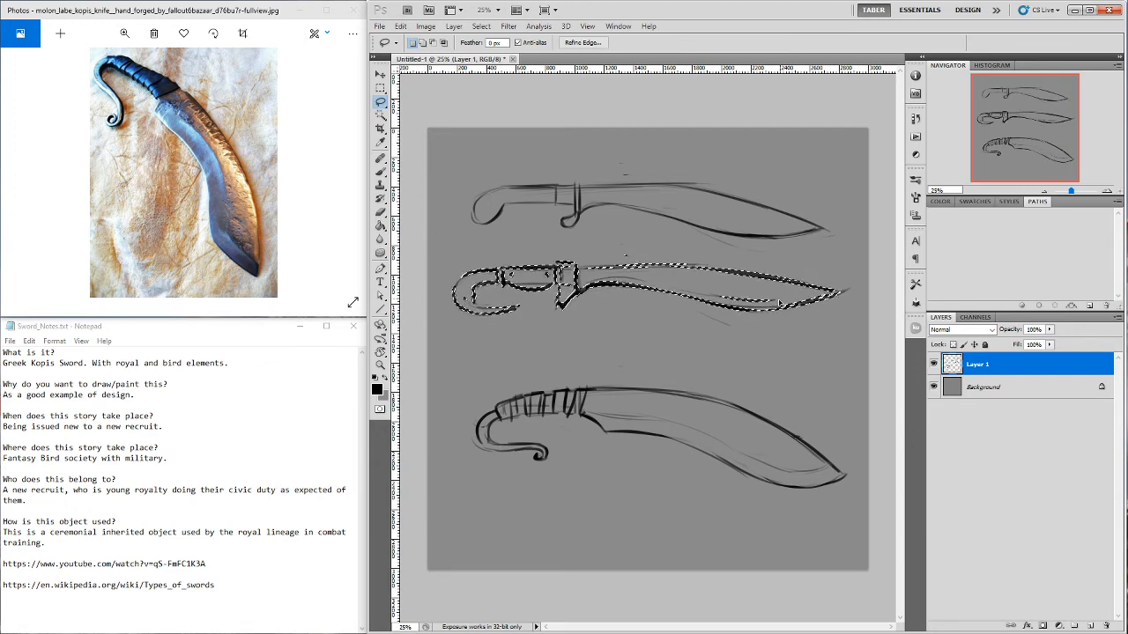
key("ctrl+d")
mouse_move(749, 363)
left_mouse_down()
mouse_move(445, 441)
mouse_move(848, 513)
mouse_move(792, 366)
left_mouse_up()
left_click_drag(781, 444, 780, 386)
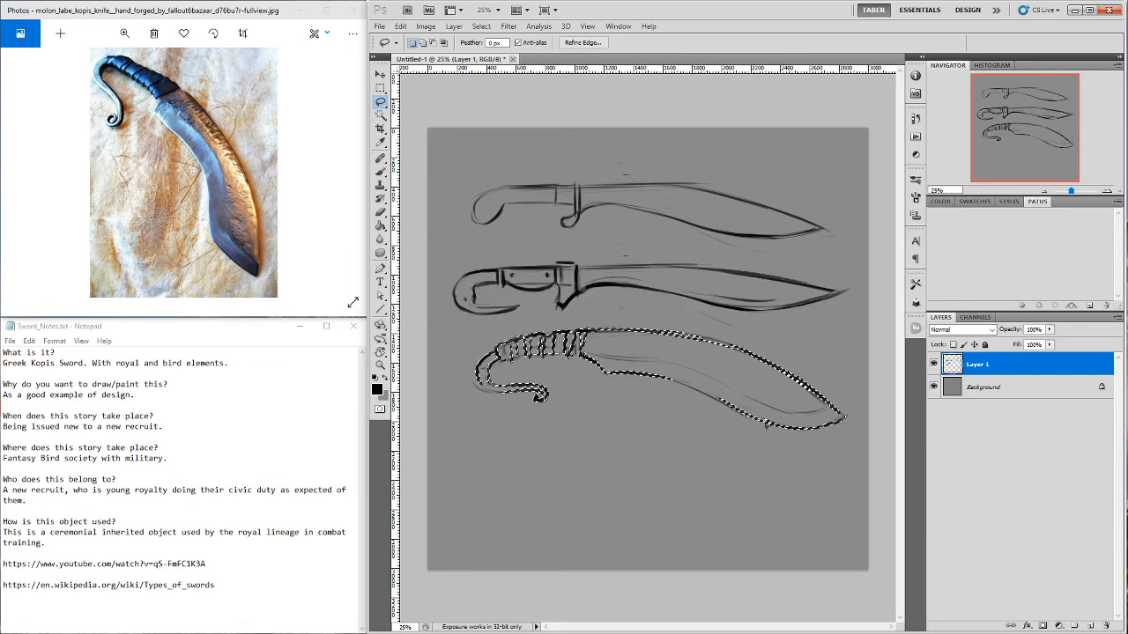
key("ctrl+d")
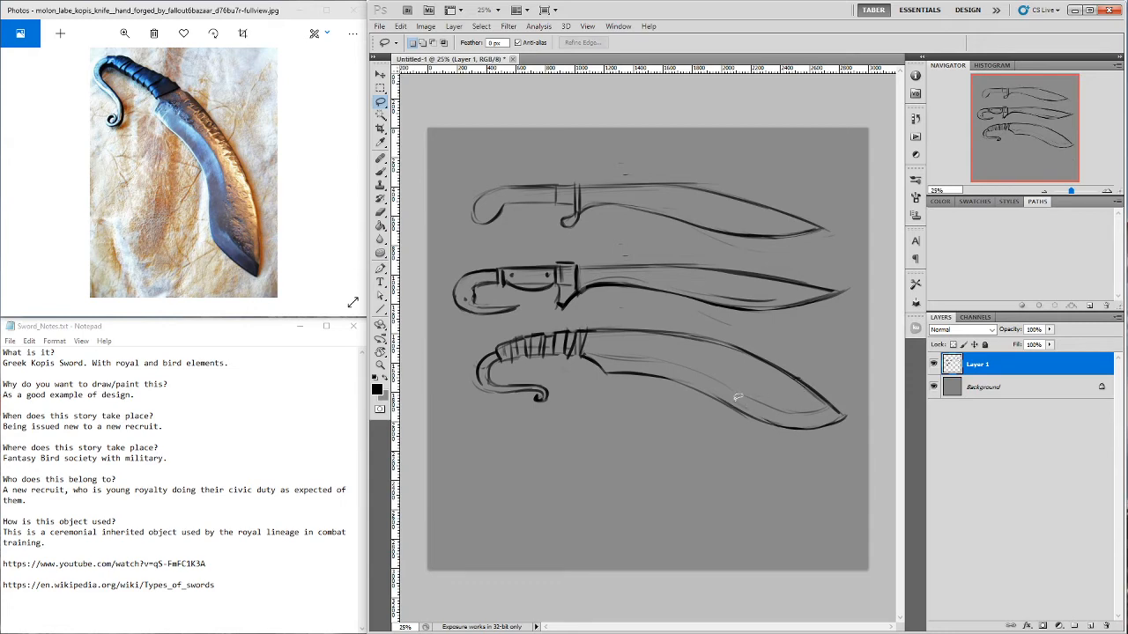
Copy the plain top sword below the other three and scale all four sketches down to about 77%
mouse_move(821, 180)
left_mouse_down()
mouse_move(685, 158)
mouse_move(463, 180)
mouse_move(485, 227)
mouse_move(795, 252)
mouse_move(839, 196)
mouse_move(798, 247)
mouse_move(797, 408)
mouse_move(812, 499)
mouse_move(819, 461)
mouse_move(762, 411)
left_mouse_up()
key("ctrl+d")
key("ctrl+t")
left_click_drag(729, 318, 742, 327)
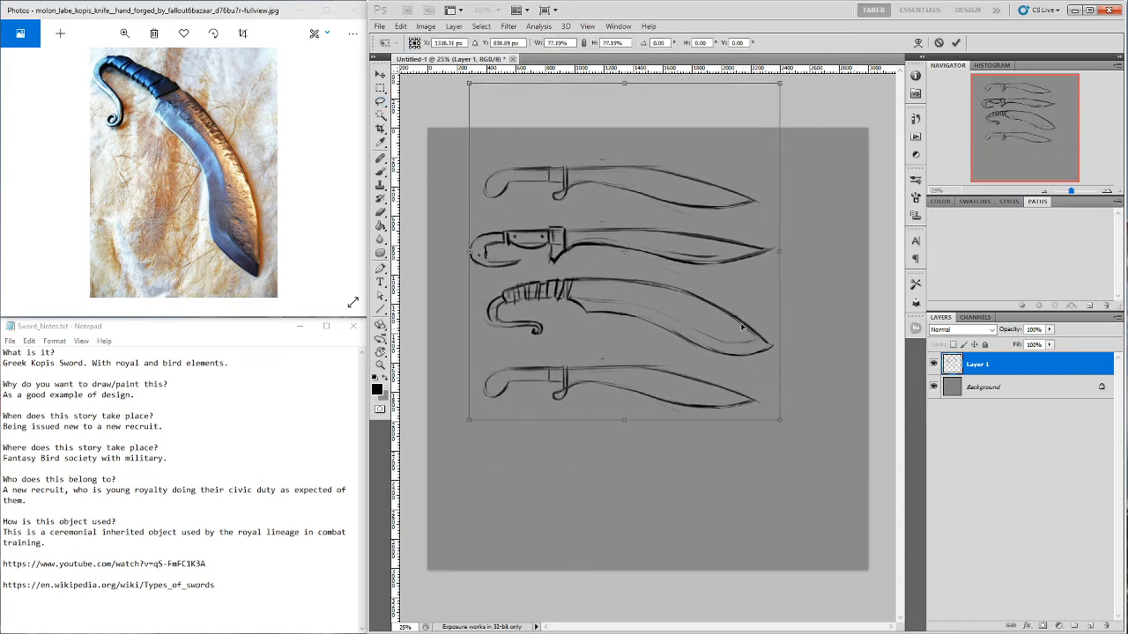
key("Return")
Duplicate the plain fourth sword directly beneath itself and widen the drawing window toward the reference photos
key("l")
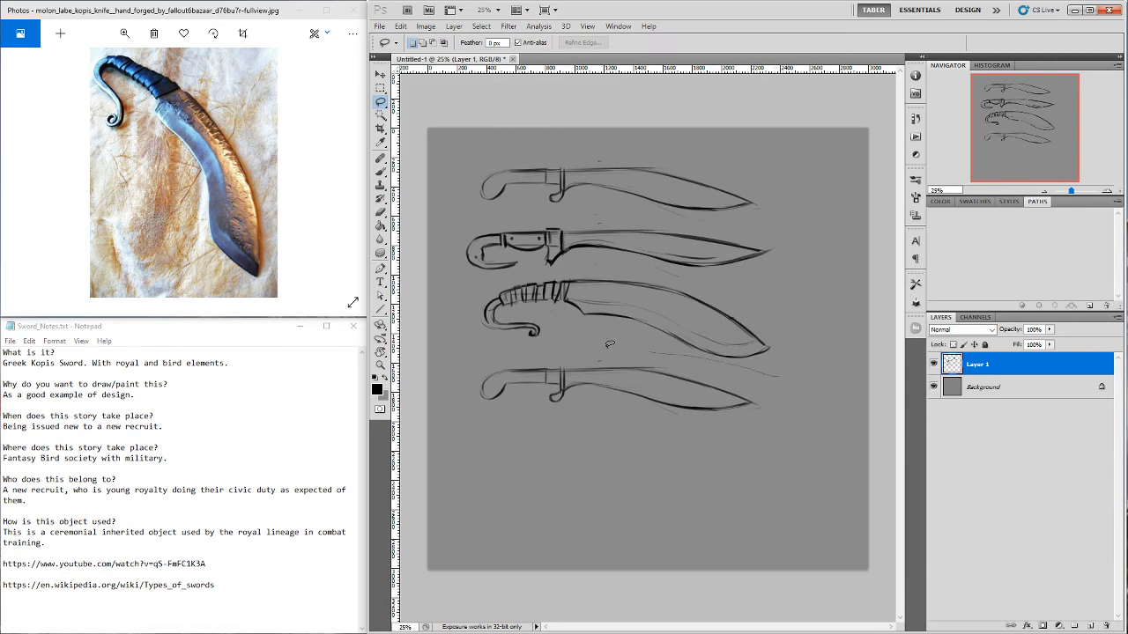
mouse_move(609, 344)
left_mouse_down()
mouse_move(499, 438)
mouse_move(748, 426)
mouse_move(744, 404)
mouse_move(748, 475)
left_mouse_up()
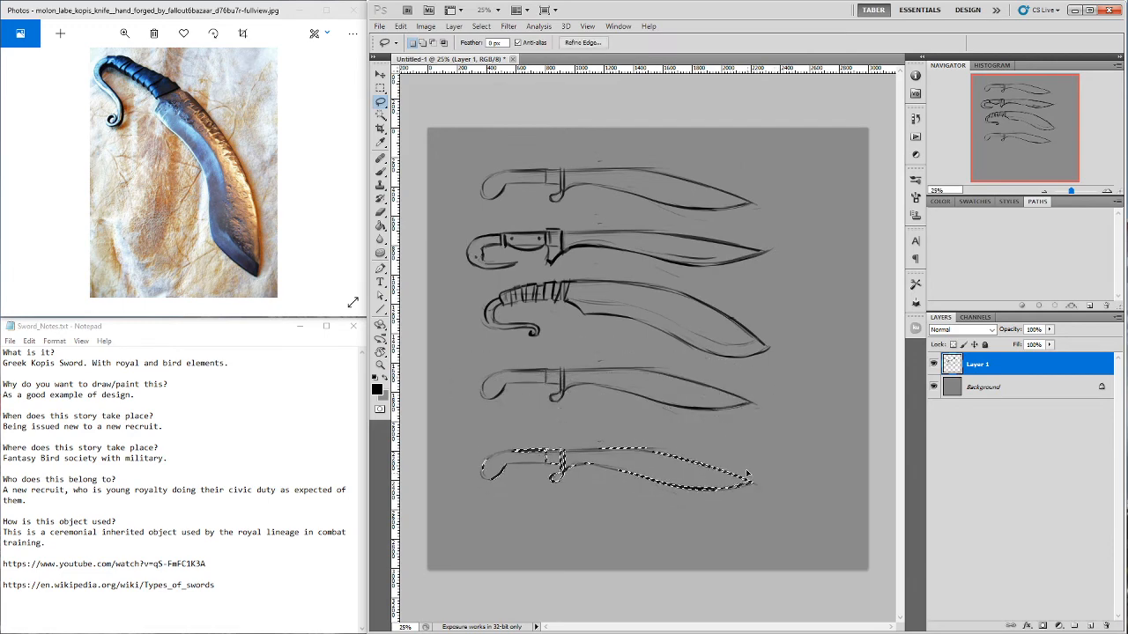
key("ctrl+d")
key("ctrl+plus")
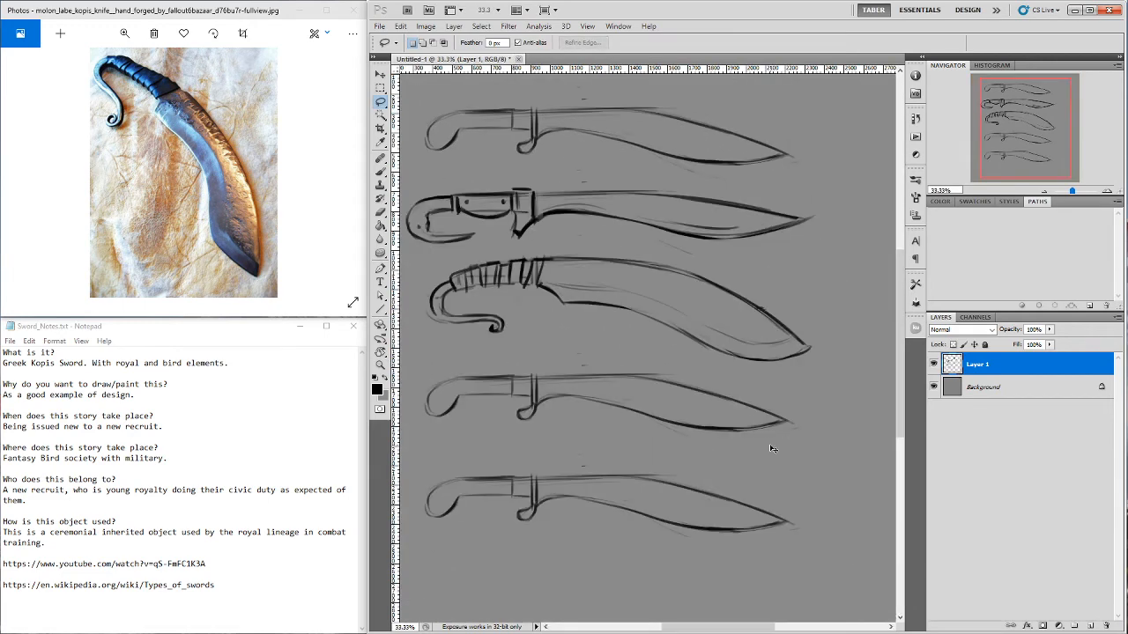
key("ctrl+plus")
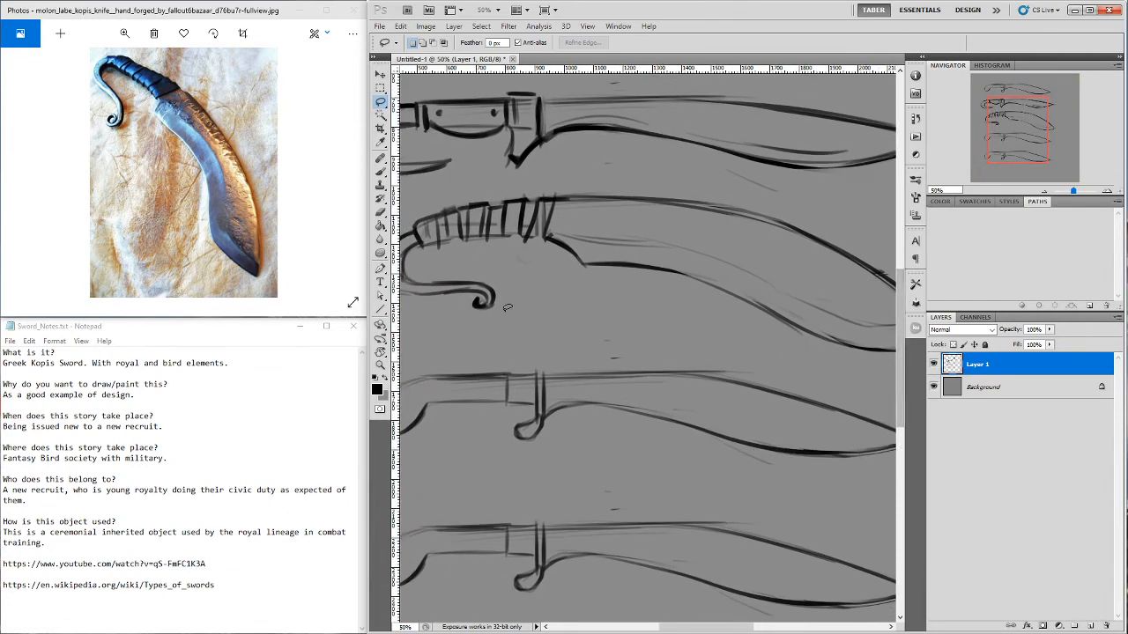
left_click_drag(369, 438, 338, 438)
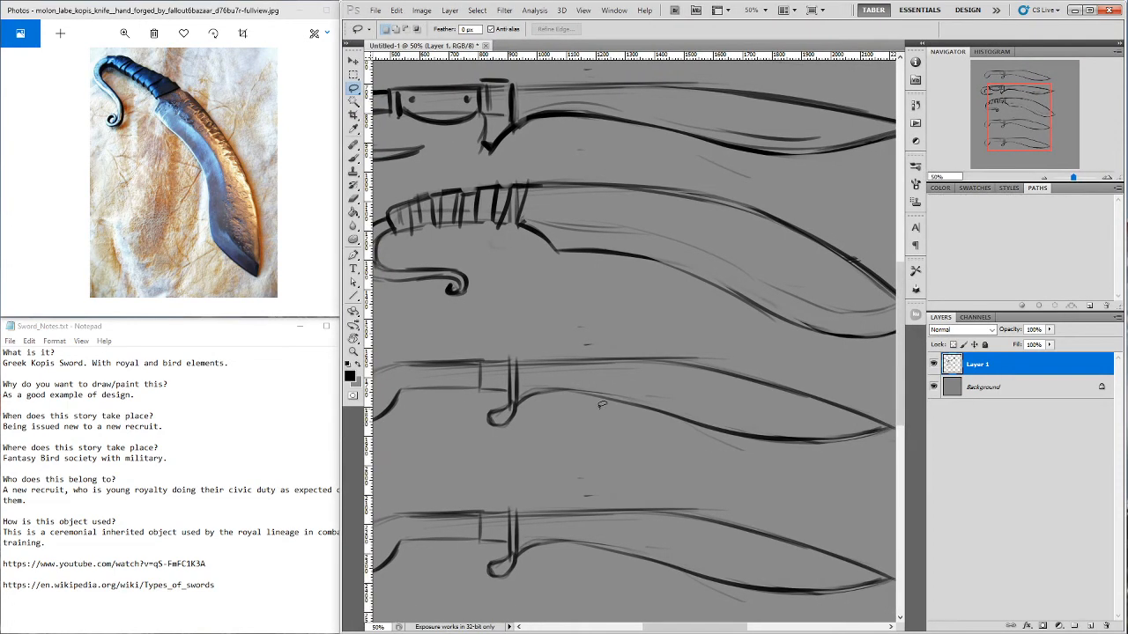
left_click_drag(584, 443, 620, 438)
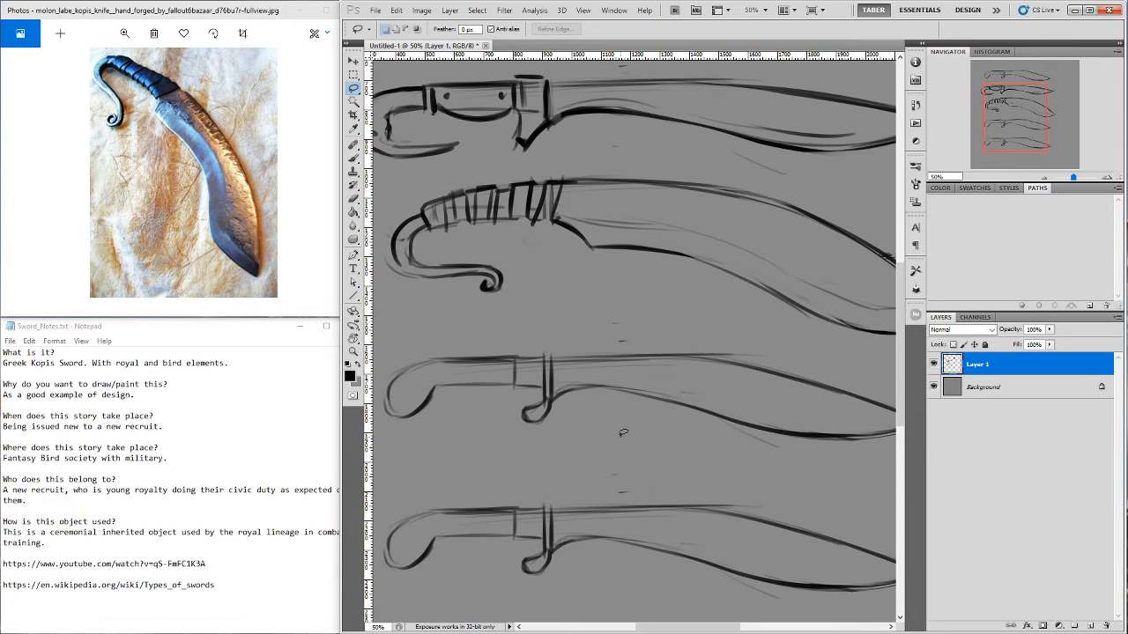
Browse the reference photos for handle and blade ideas, stopping at the curved dagger with the engraved hooked handle
left_click(316, 182)
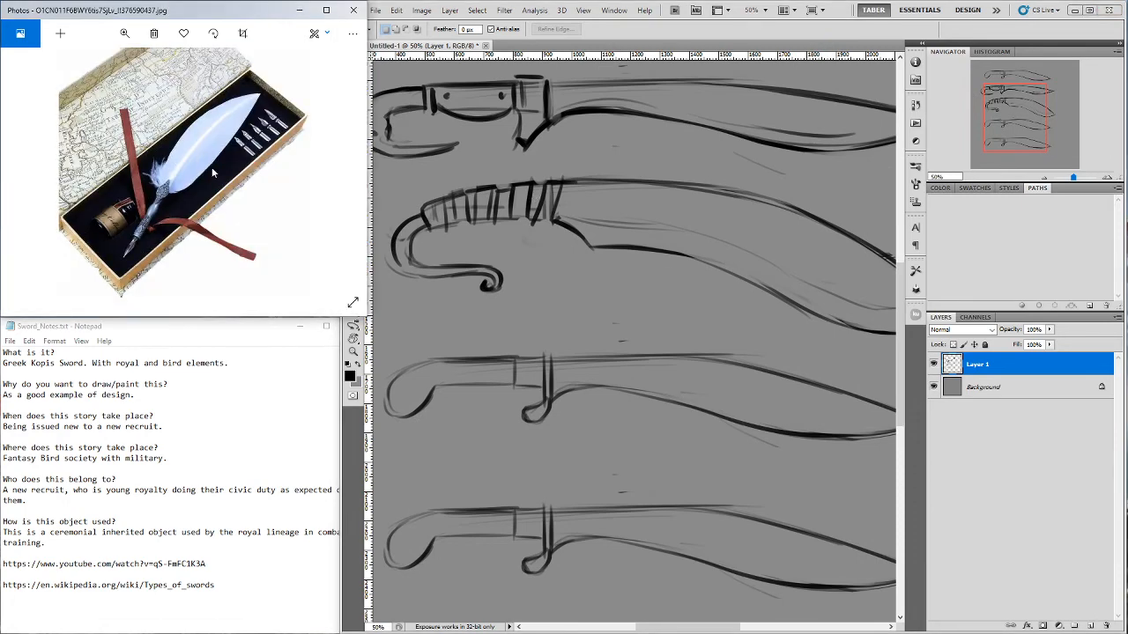
left_click(338, 174)
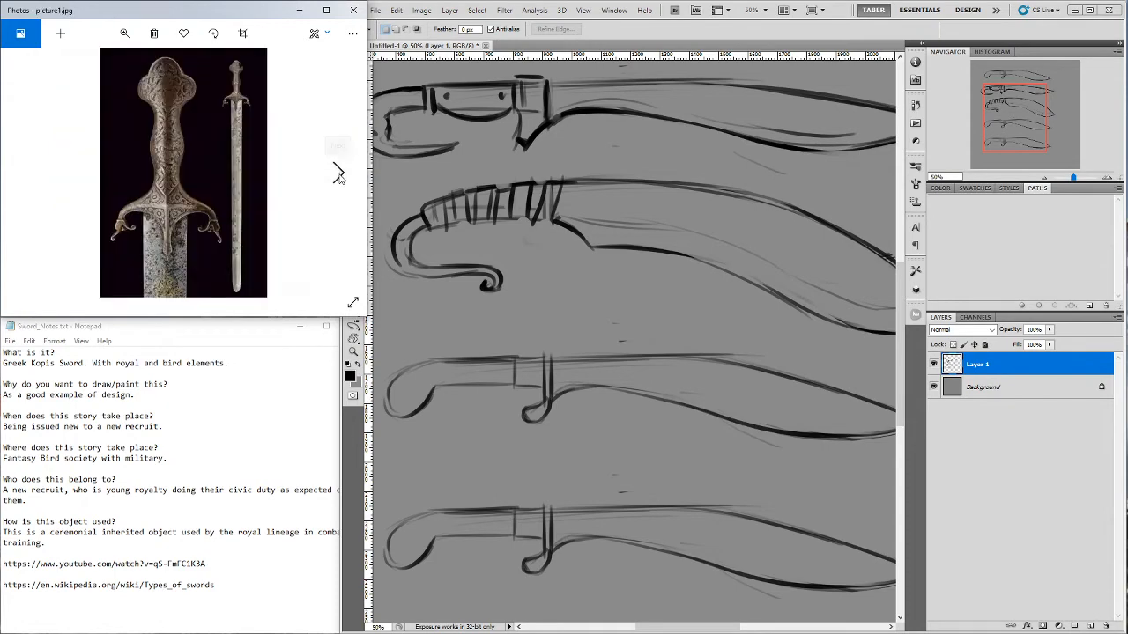
left_click(338, 173)
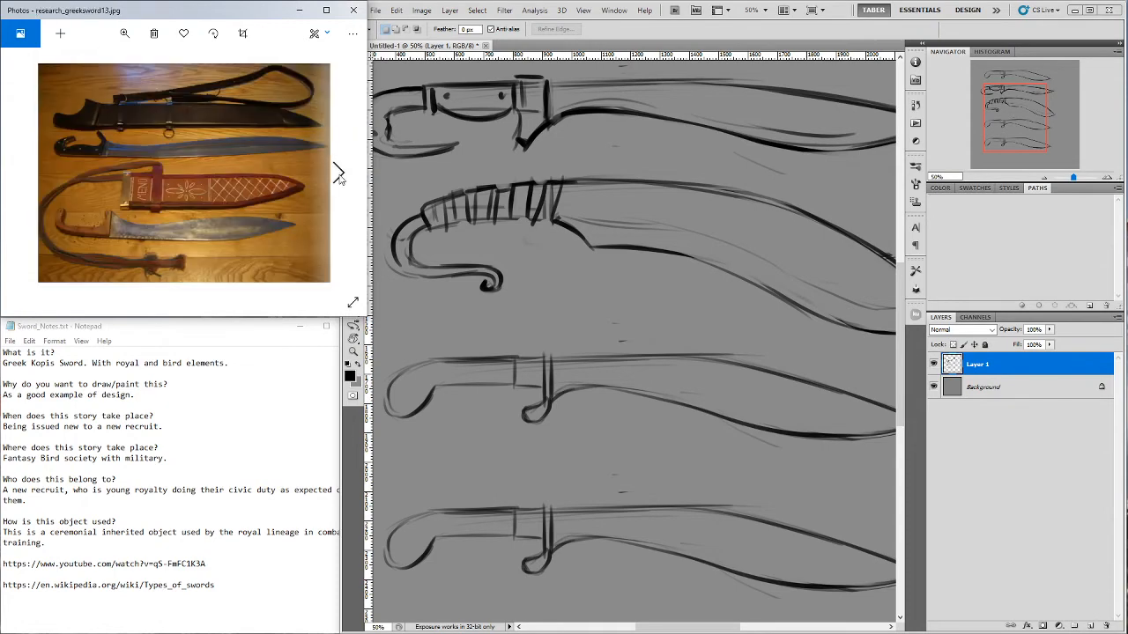
left_click(338, 174)
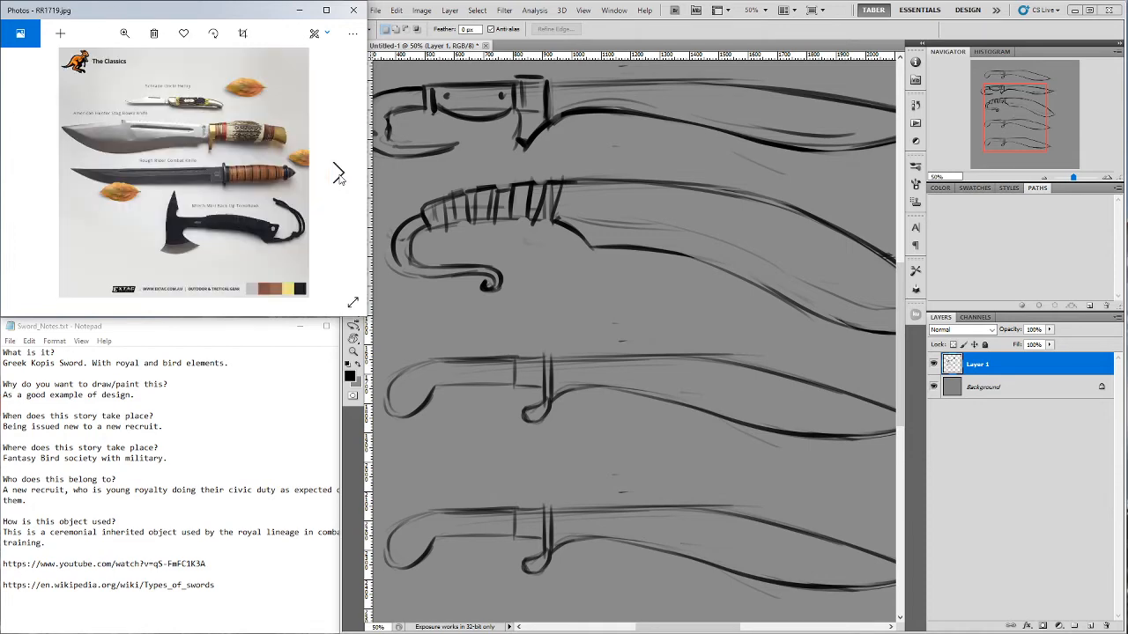
left_click(339, 173)
left_click(338, 174)
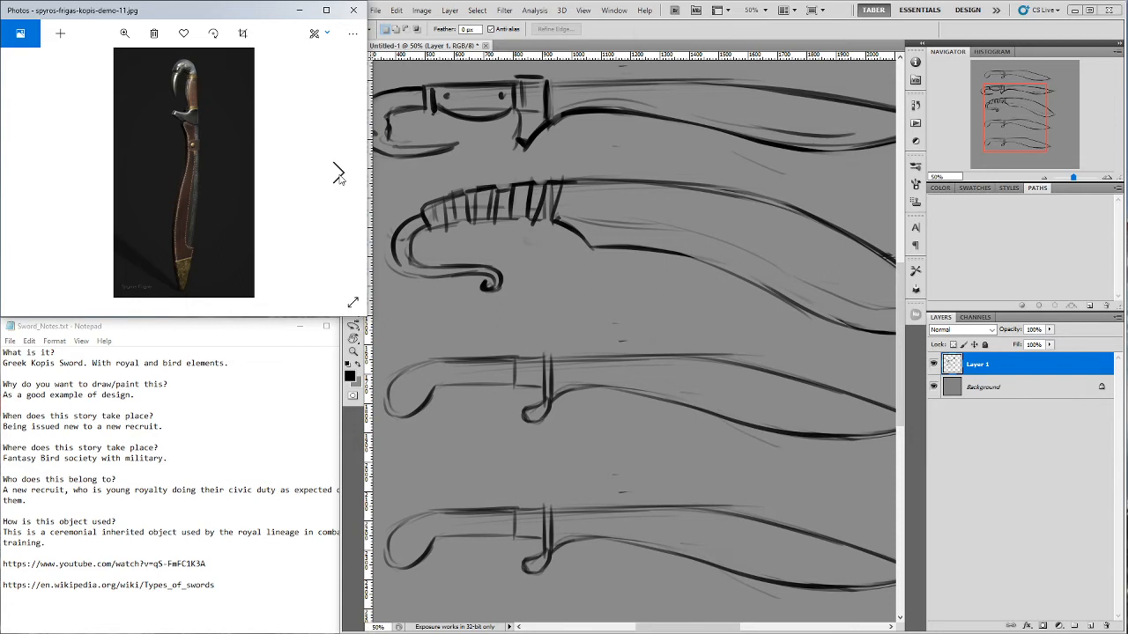
left_click(339, 174)
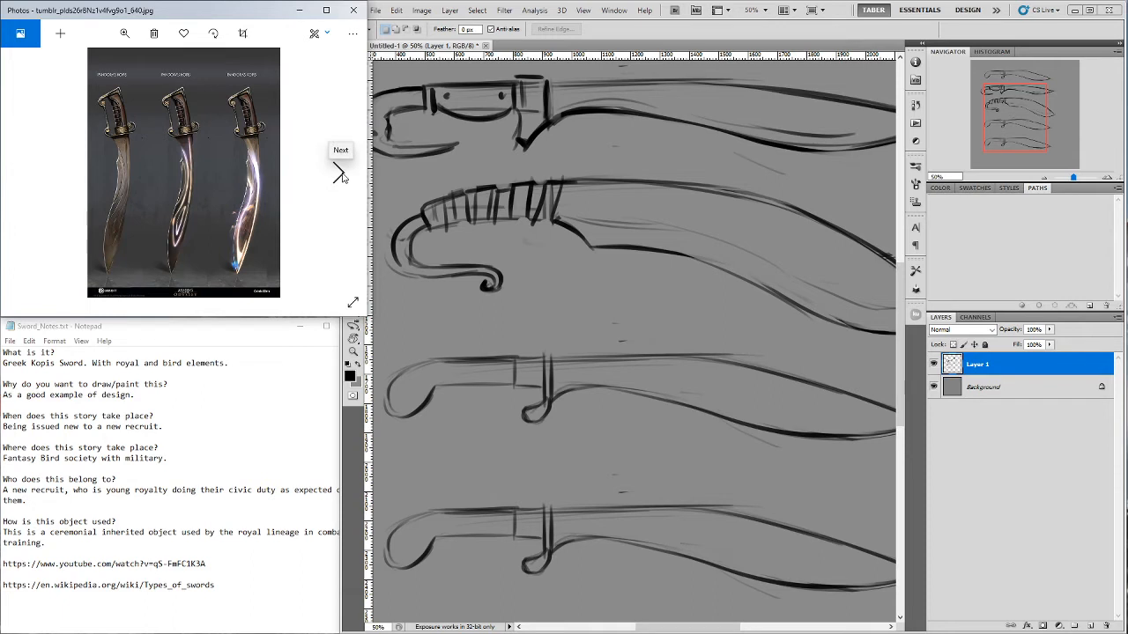
left_click(338, 174)
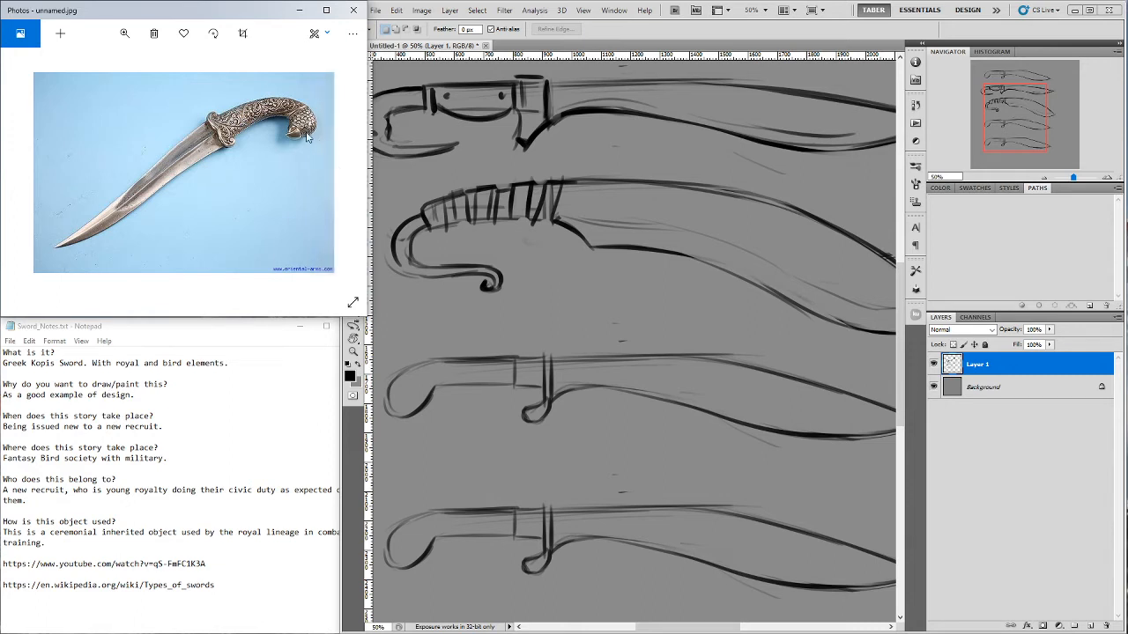
left_click(744, 34)
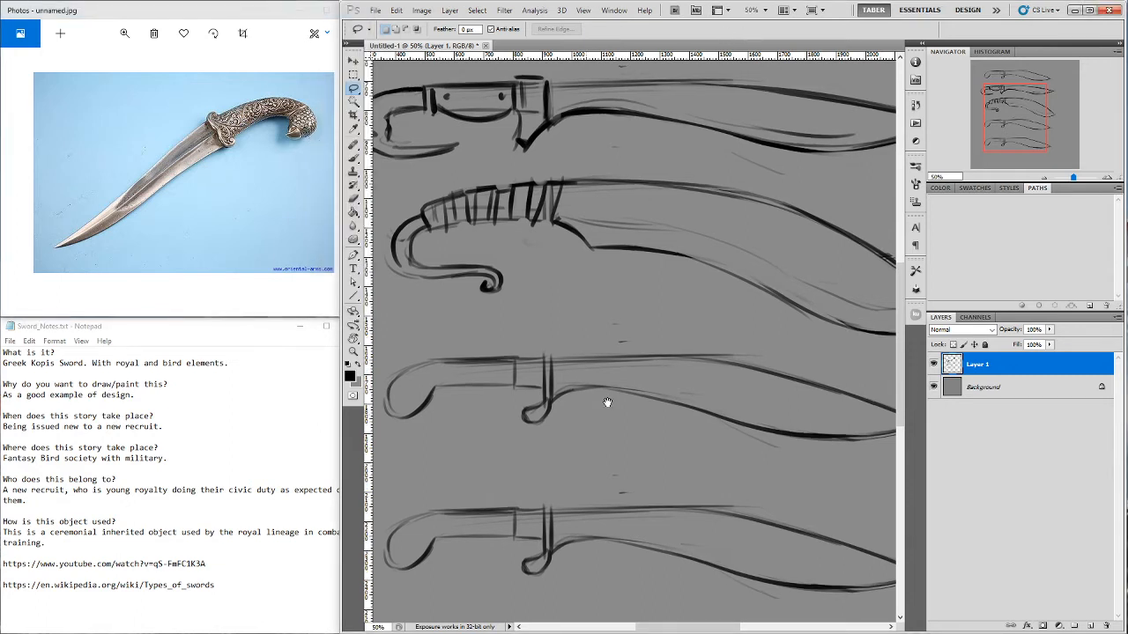
Erase most of the fourth sword's old grip outline and hooked guard down to faint guide marks
left_click_drag(536, 397, 585, 366)
key("b")
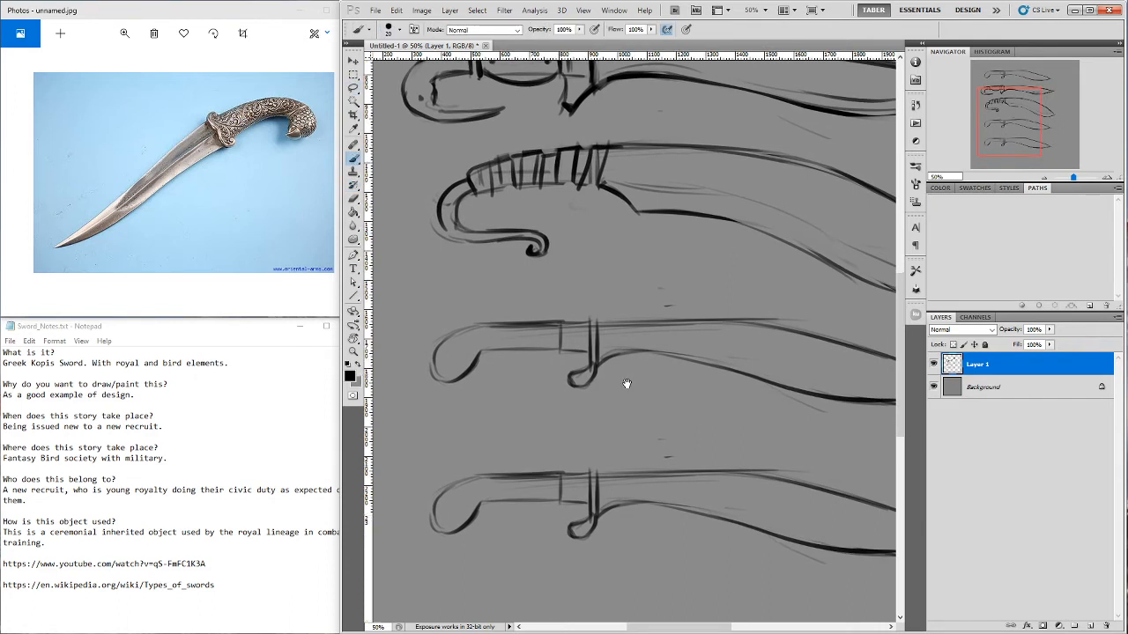
mouse_move(573, 379)
left_mouse_down()
mouse_move(564, 337)
mouse_move(466, 357)
mouse_move(537, 333)
mouse_move(554, 402)
left_mouse_up()
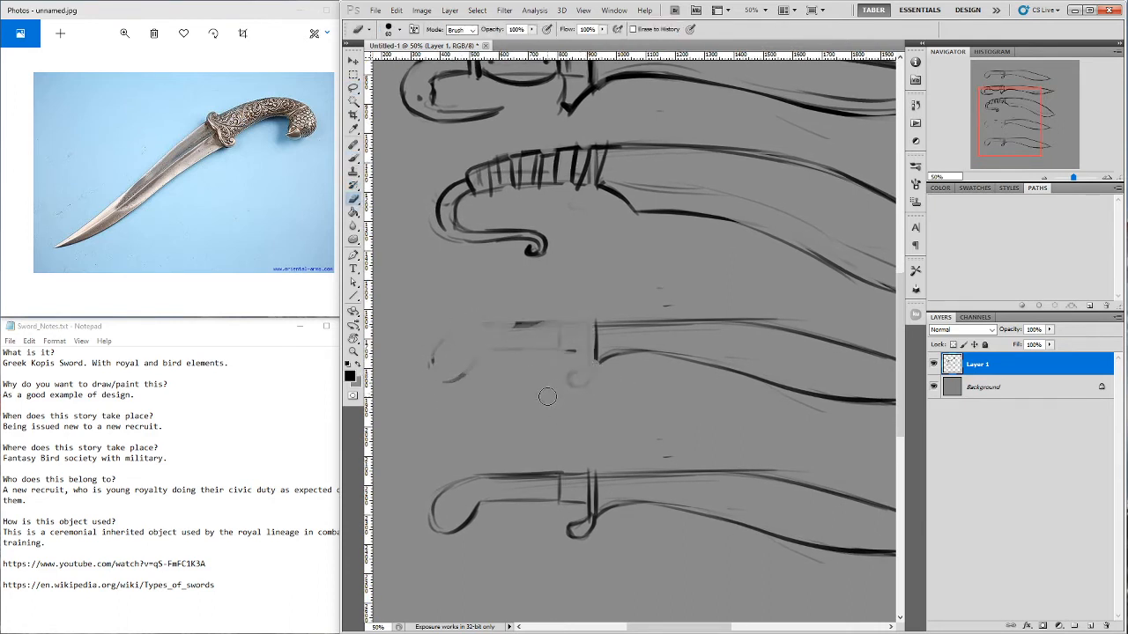
Redraw the fourth sword's grip as a smooth downward curve ending in a rounded bird-head pommel with a small hooked beak
key("b")
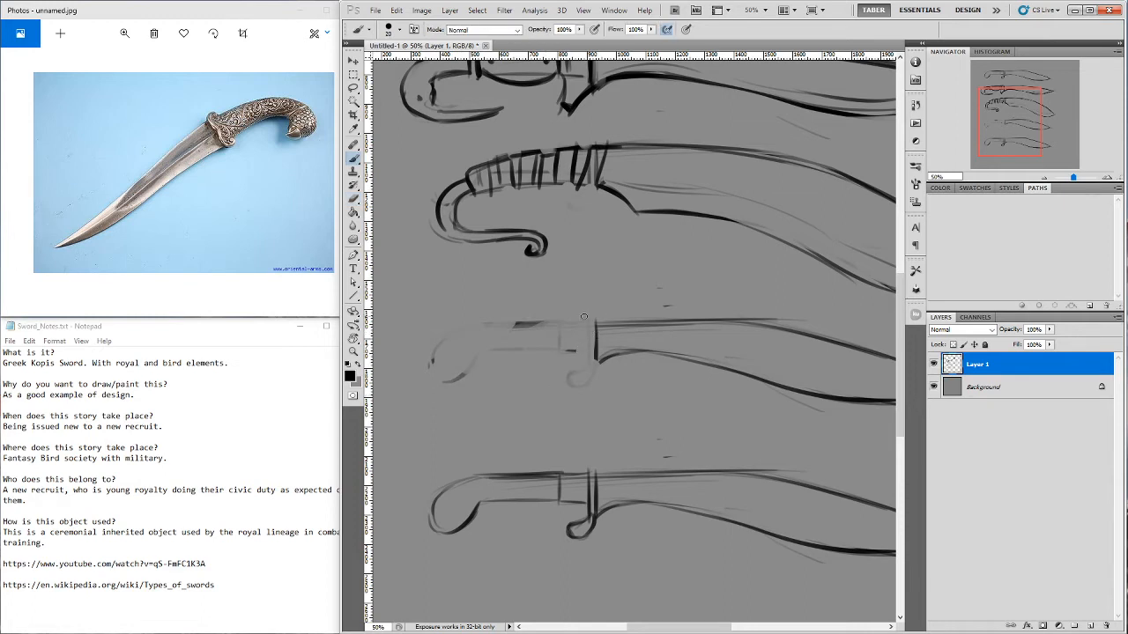
mouse_move(594, 319)
left_mouse_down()
mouse_move(493, 320)
mouse_move(445, 352)
mouse_move(428, 387)
mouse_move(473, 396)
mouse_move(475, 373)
mouse_move(439, 377)
mouse_move(498, 322)
mouse_move(518, 319)
left_mouse_up()
mouse_move(449, 402)
left_mouse_down()
mouse_move(518, 352)
mouse_move(602, 363)
left_mouse_up()
left_click_drag(502, 354, 592, 359)
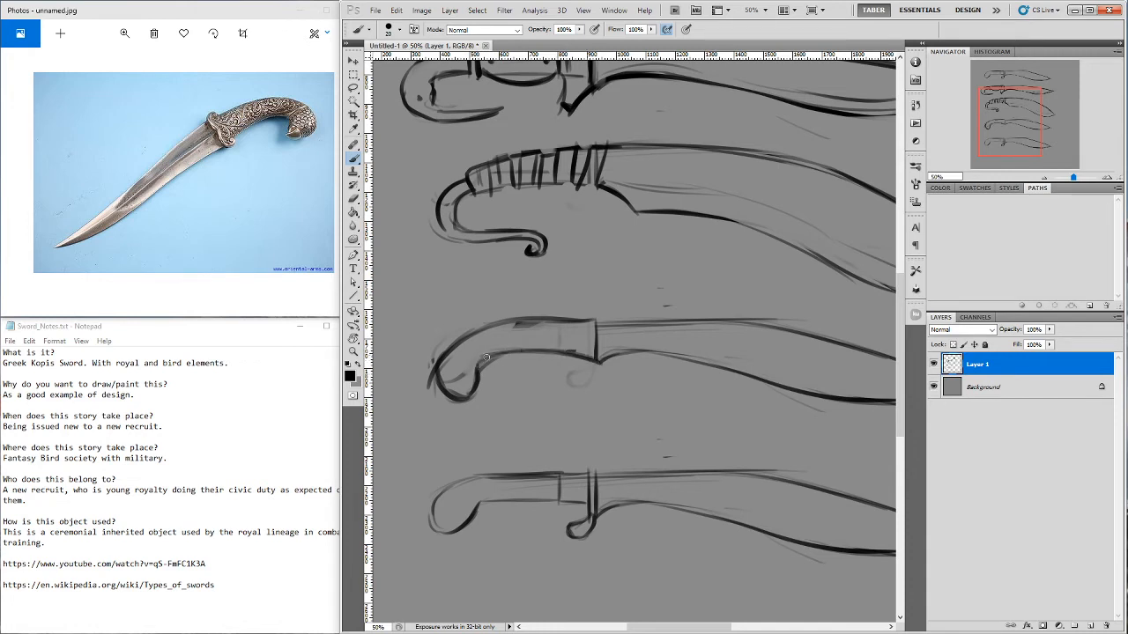
mouse_move(451, 346)
left_mouse_down()
mouse_move(438, 370)
mouse_move(484, 323)
left_mouse_up()
key("e")
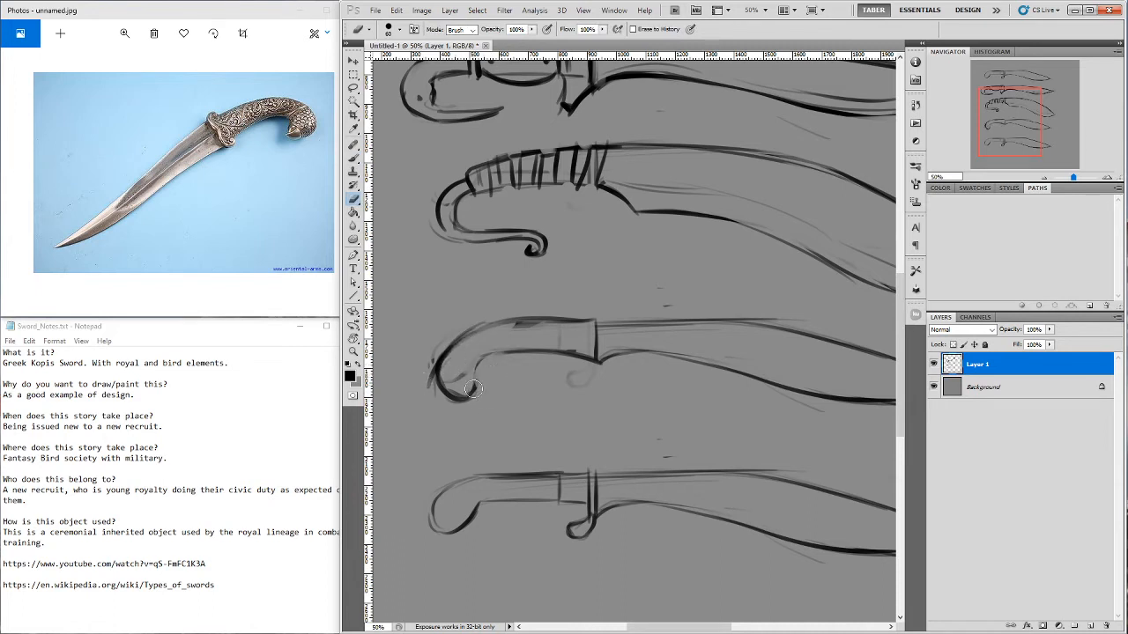
key("b")
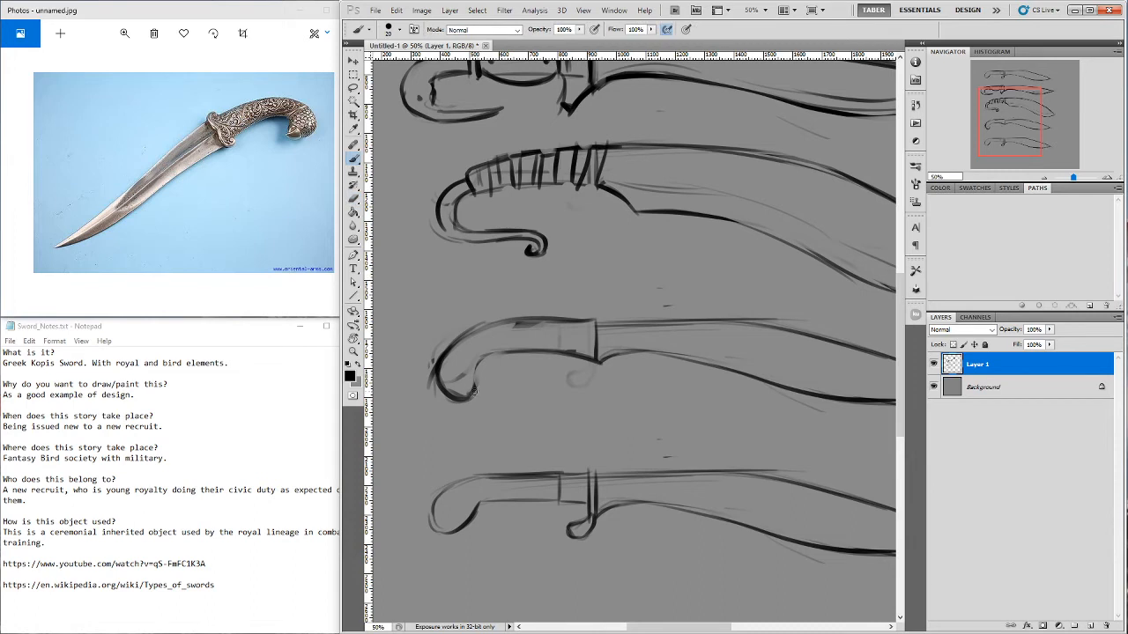
mouse_move(474, 391)
left_mouse_down()
mouse_move(491, 384)
mouse_move(481, 389)
left_mouse_up()
Draw a scalloped guard with curled ends between the fourth sword's grip and blade, modelled on the engraved dagger
mouse_move(601, 342)
left_mouse_down()
mouse_move(603, 363)
mouse_move(587, 360)
mouse_move(602, 316)
mouse_move(590, 309)
mouse_move(585, 319)
mouse_move(601, 327)
mouse_move(591, 360)
mouse_move(592, 317)
mouse_move(592, 341)
left_mouse_up()
key("e")
key("b")
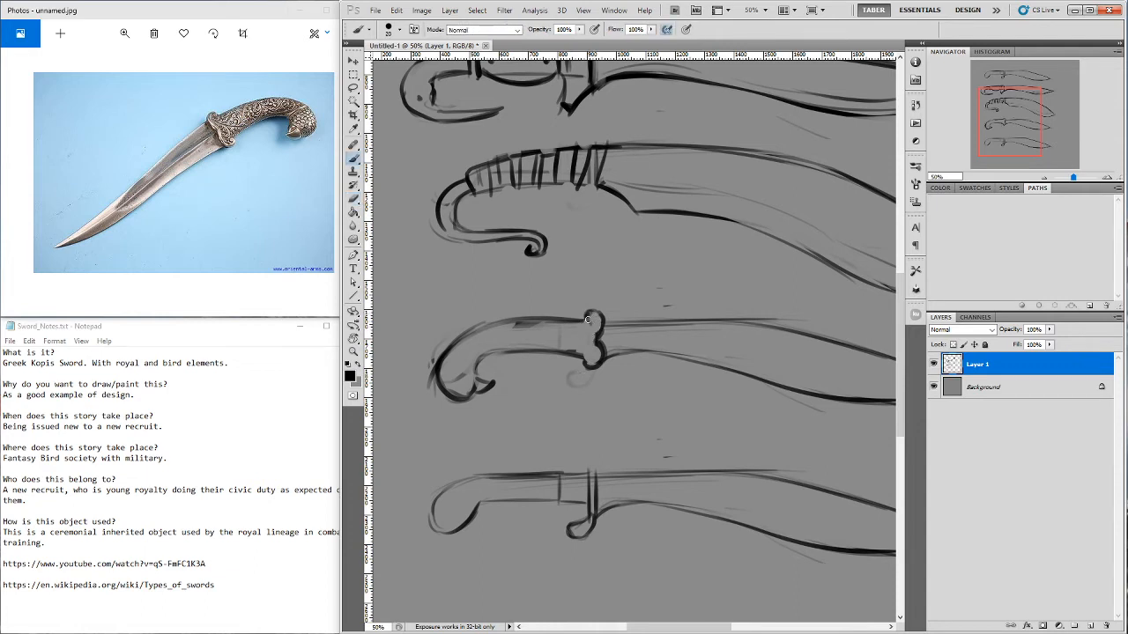
left_click_drag(588, 364, 590, 349)
mouse_move(588, 328)
left_mouse_down()
mouse_move(586, 347)
mouse_move(581, 319)
left_mouse_up()
Add an eye to the fourth sword's bird-head pommel and sketch wavy feather engraving along its grip
left_click_drag(544, 409, 555, 402)
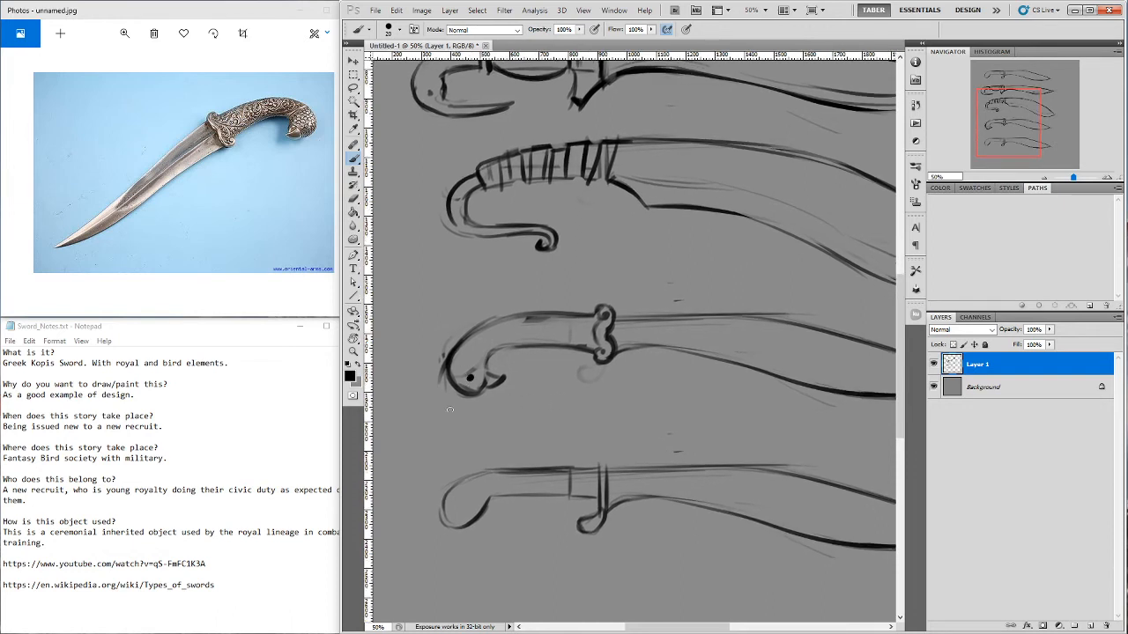
mouse_move(453, 364)
left_mouse_down()
mouse_move(471, 341)
mouse_move(482, 361)
mouse_move(482, 328)
mouse_move(507, 345)
left_mouse_up()
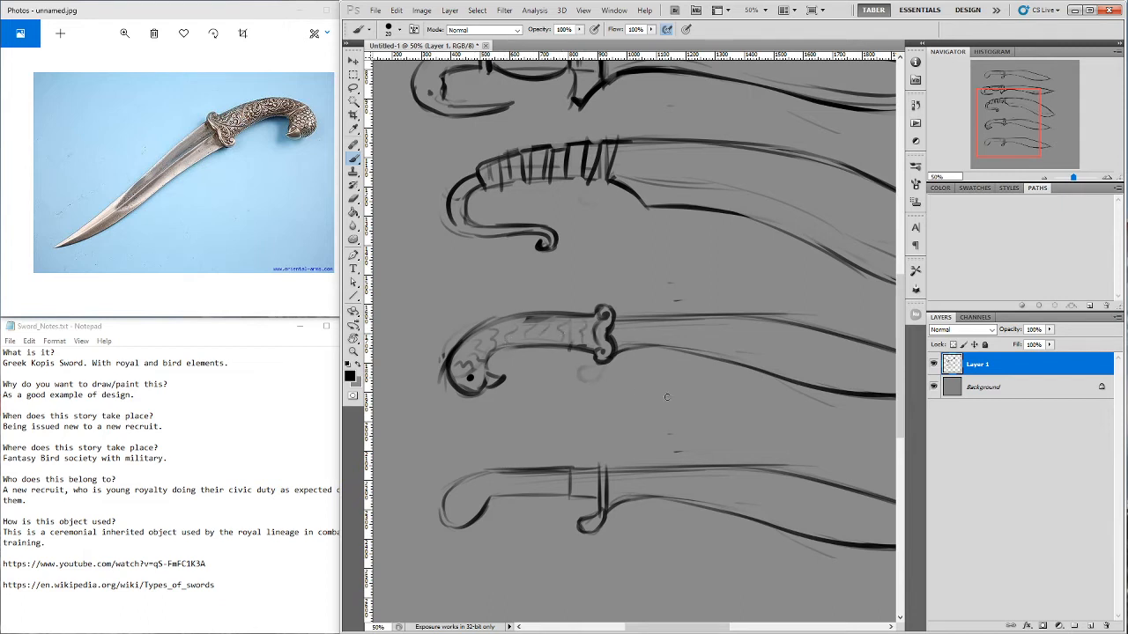
Switch to the reference photos, advance to the metal feather piece as a blade reference, and return to the drawing
left_click_drag(667, 398, 559, 382)
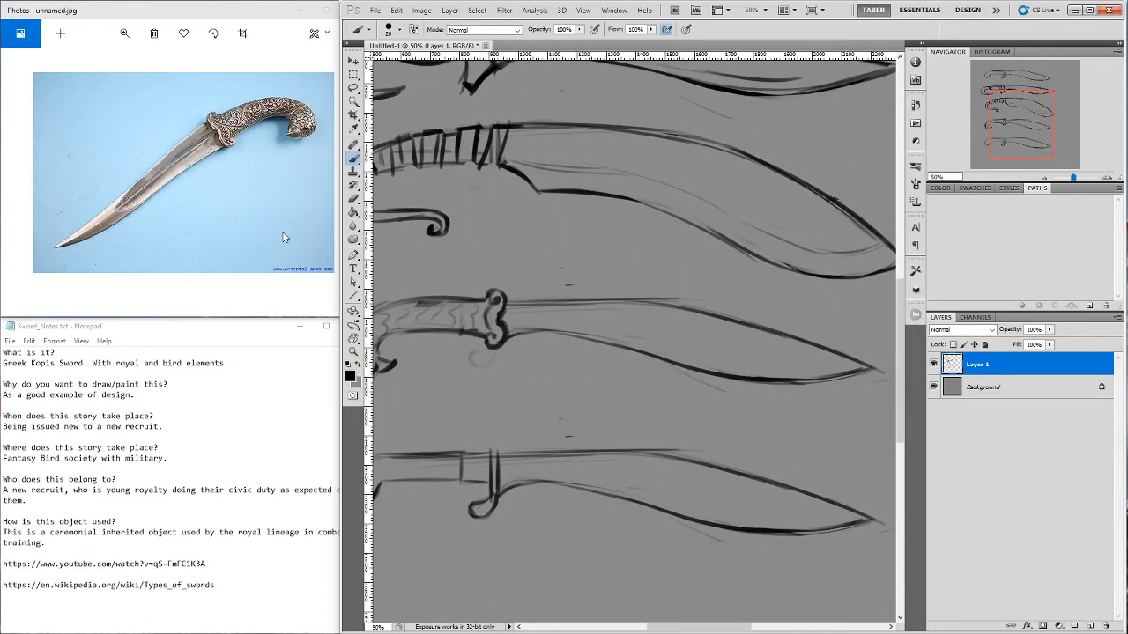
left_click(266, 298)
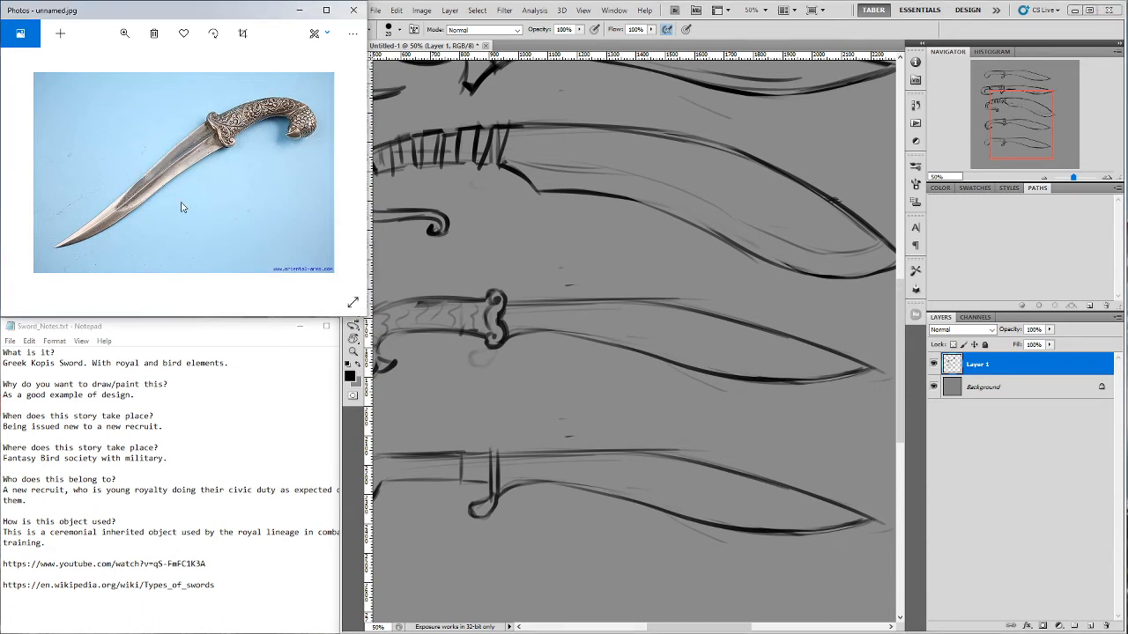
key("Right")
key("Right")
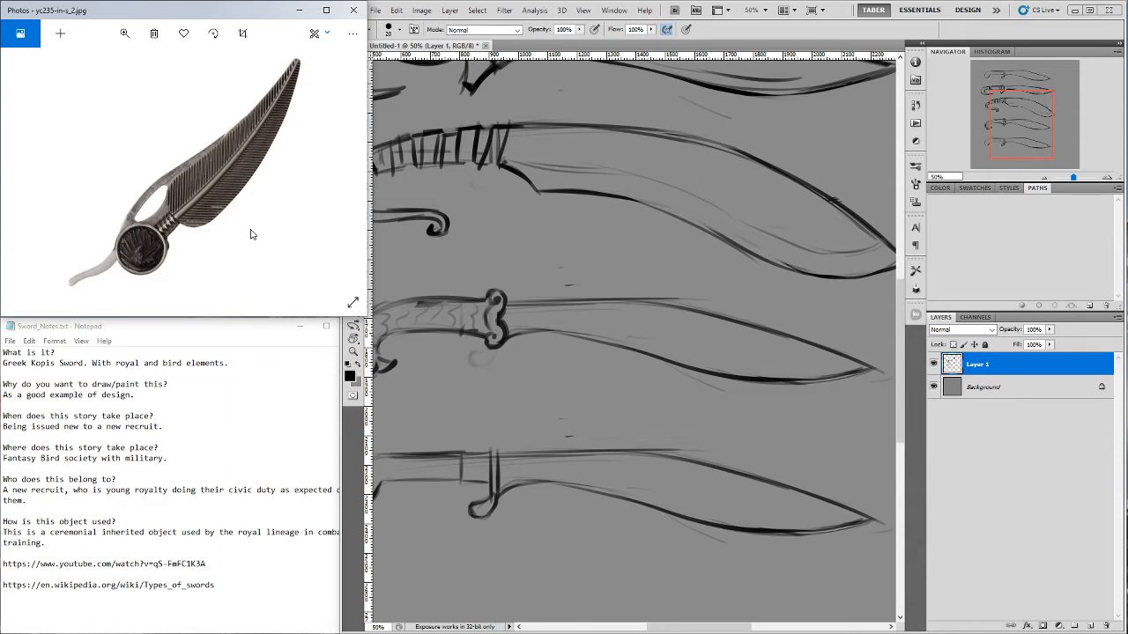
left_click(314, 33)
left_click(594, 356)
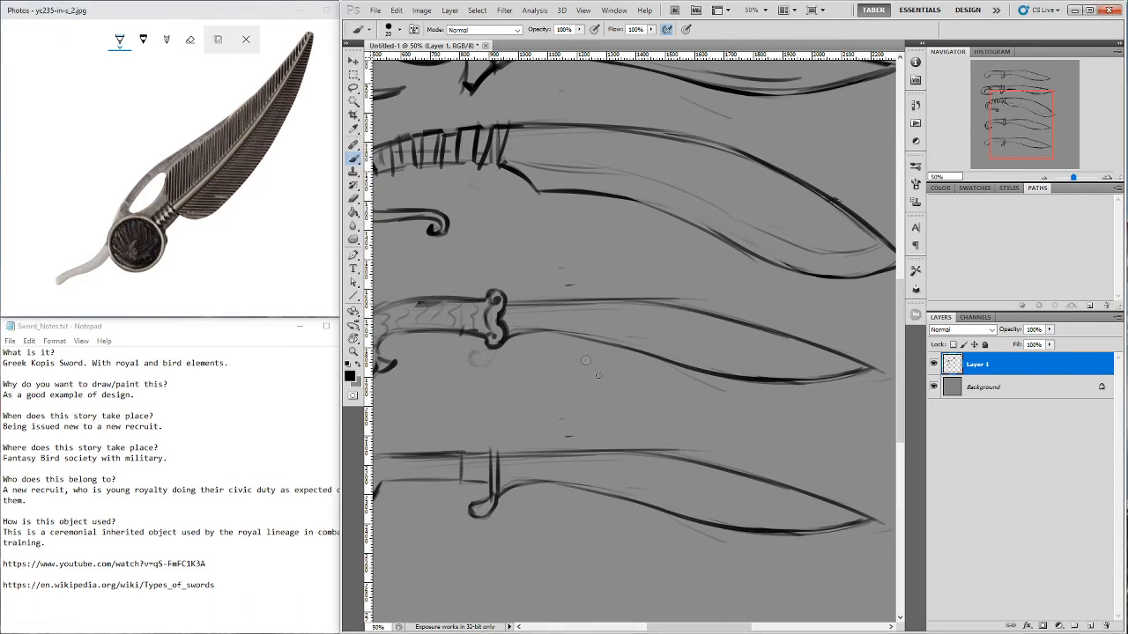
Lighten the fourth sword's blade outline with the eraser so it serves as a faint guide
mouse_move(616, 385)
left_mouse_down()
mouse_move(668, 394)
mouse_move(577, 345)
mouse_move(860, 392)
left_mouse_up()
key("e")
mouse_move(802, 424)
left_mouse_down()
mouse_move(713, 415)
mouse_move(762, 383)
left_mouse_up()
mouse_move(830, 362)
left_mouse_down()
mouse_move(600, 299)
mouse_move(640, 297)
mouse_move(484, 310)
left_mouse_up()
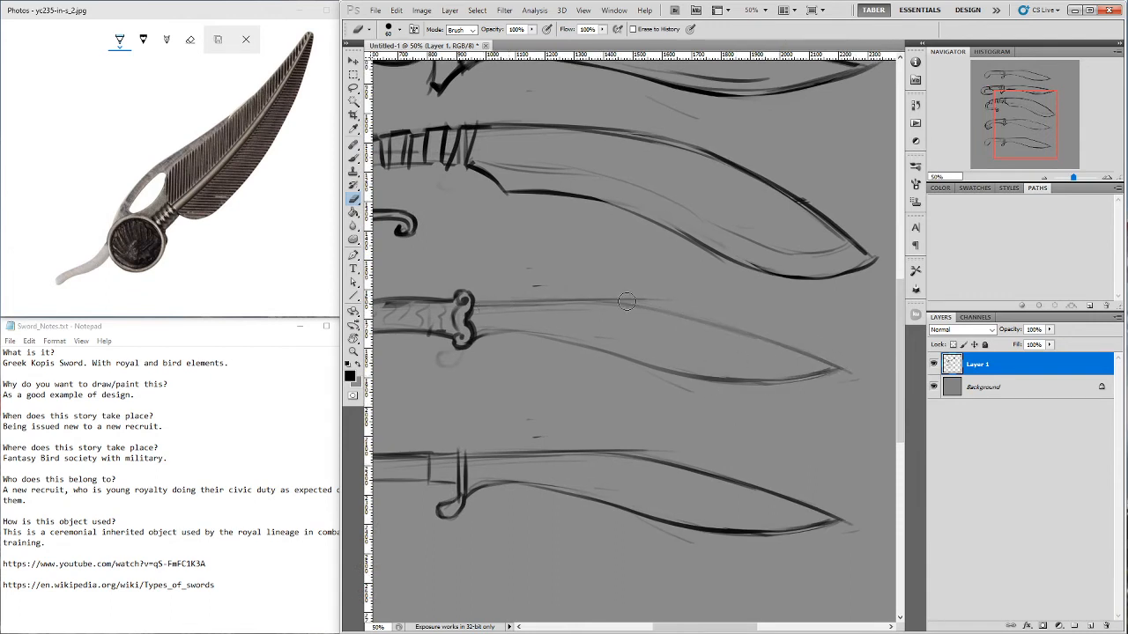
left_click_drag(585, 382, 628, 398)
Redraw the fourth blade as a feather shape with a raised spine near the guard, a fuller belly and a longer tip
key("b")
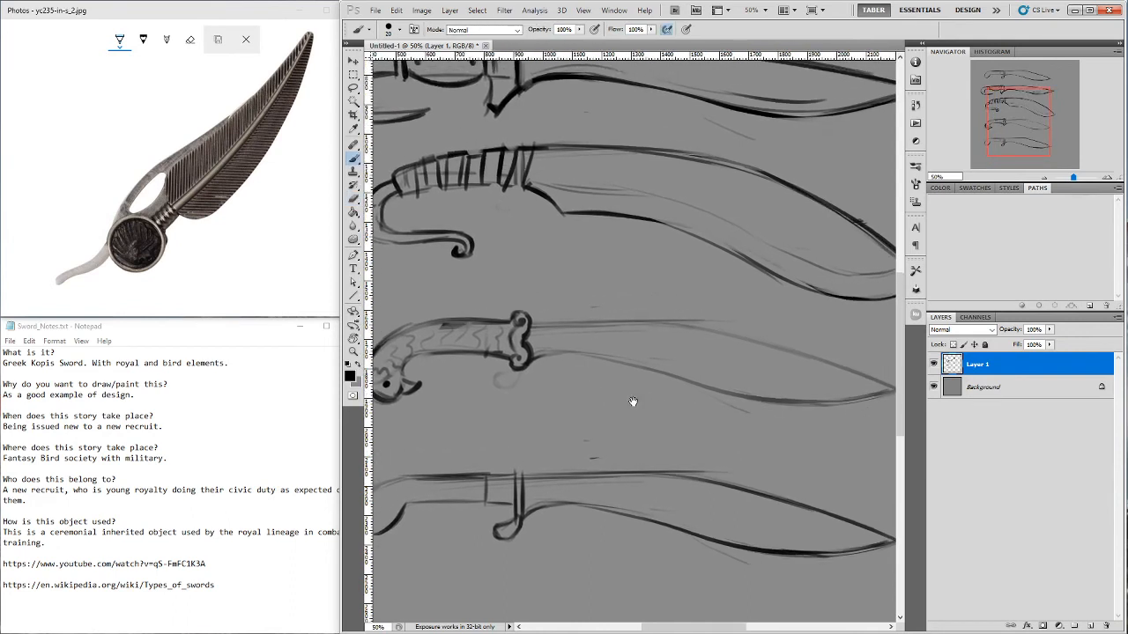
mouse_move(528, 330)
left_mouse_down()
mouse_move(623, 315)
mouse_move(593, 307)
mouse_move(886, 377)
left_mouse_up()
left_click_drag(826, 425, 760, 400)
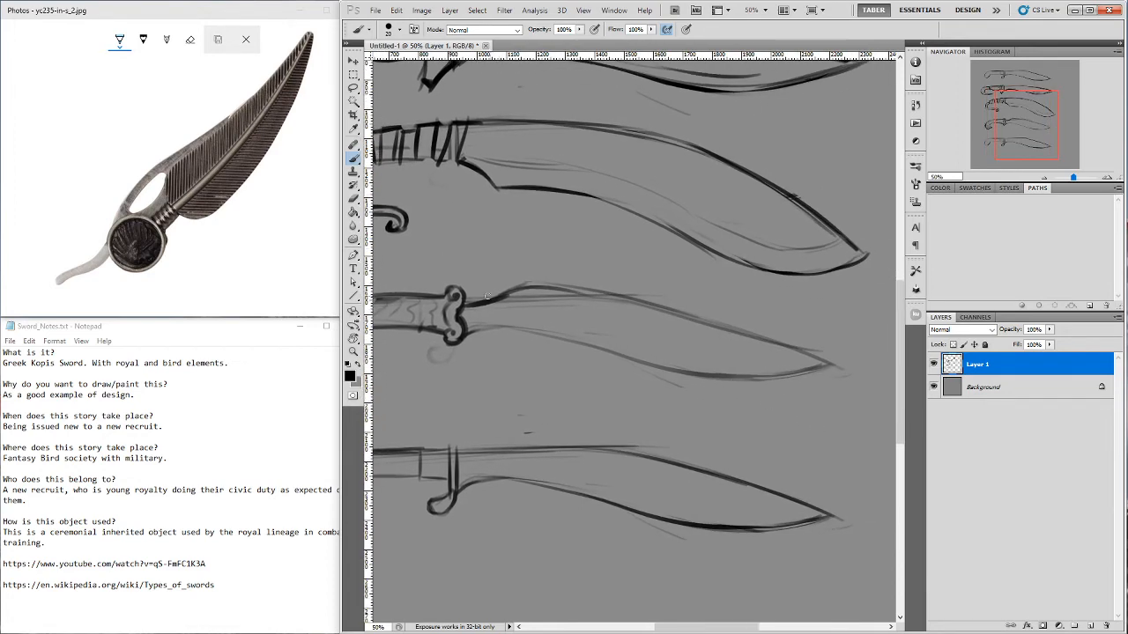
mouse_move(465, 300)
left_mouse_down()
mouse_move(536, 281)
mouse_move(715, 325)
mouse_move(855, 344)
left_mouse_up()
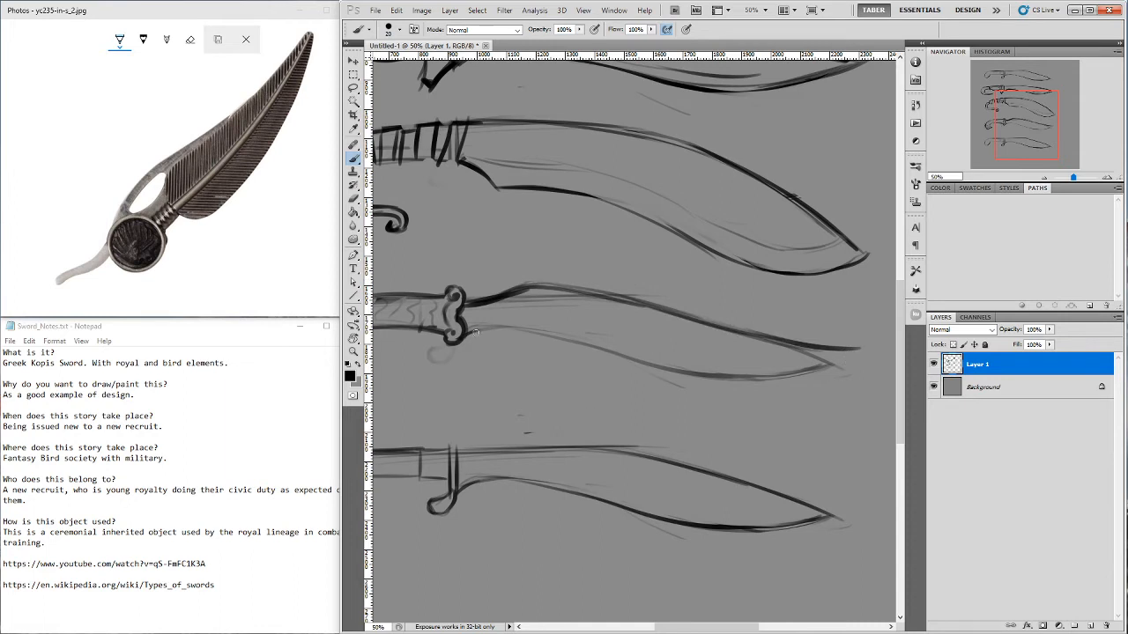
mouse_move(467, 324)
left_mouse_down()
mouse_move(525, 352)
mouse_move(691, 377)
mouse_move(814, 373)
mouse_move(863, 350)
mouse_move(809, 374)
left_mouse_up()
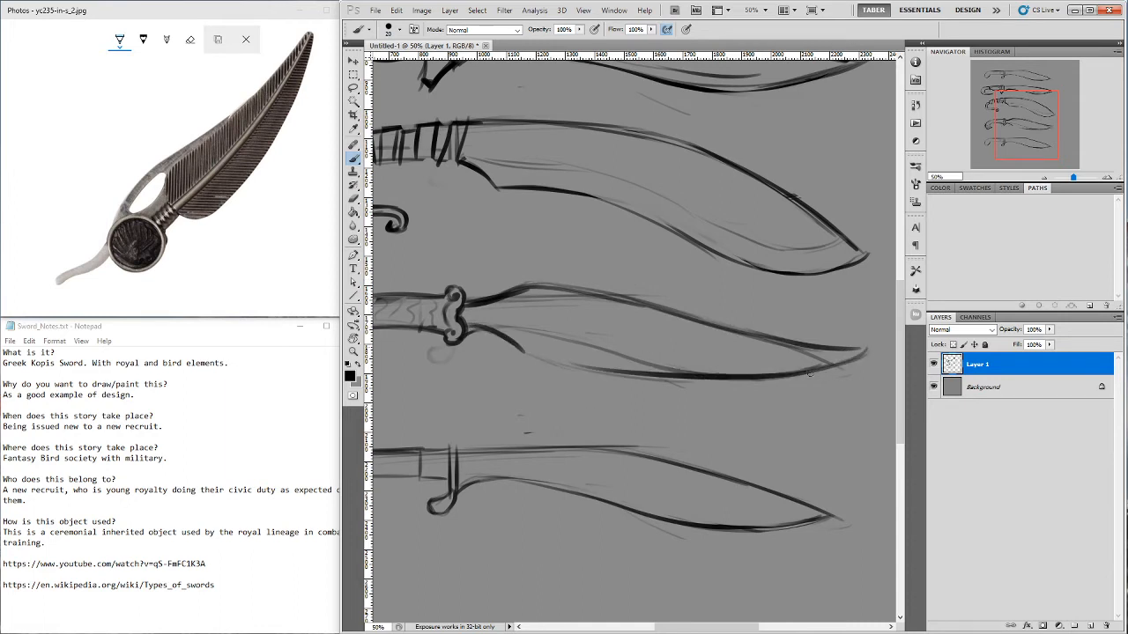
left_click_drag(871, 349, 843, 349)
Erase the leftover guide lines inside the fourth sword's new blade outline
key("e")
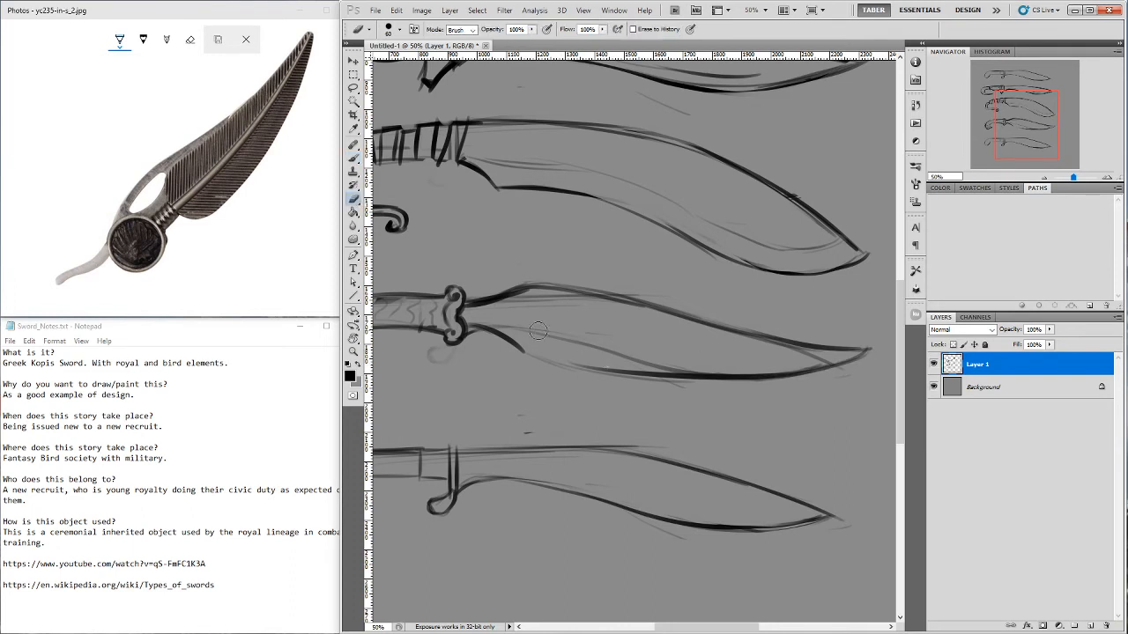
left_click_drag(511, 322, 699, 363)
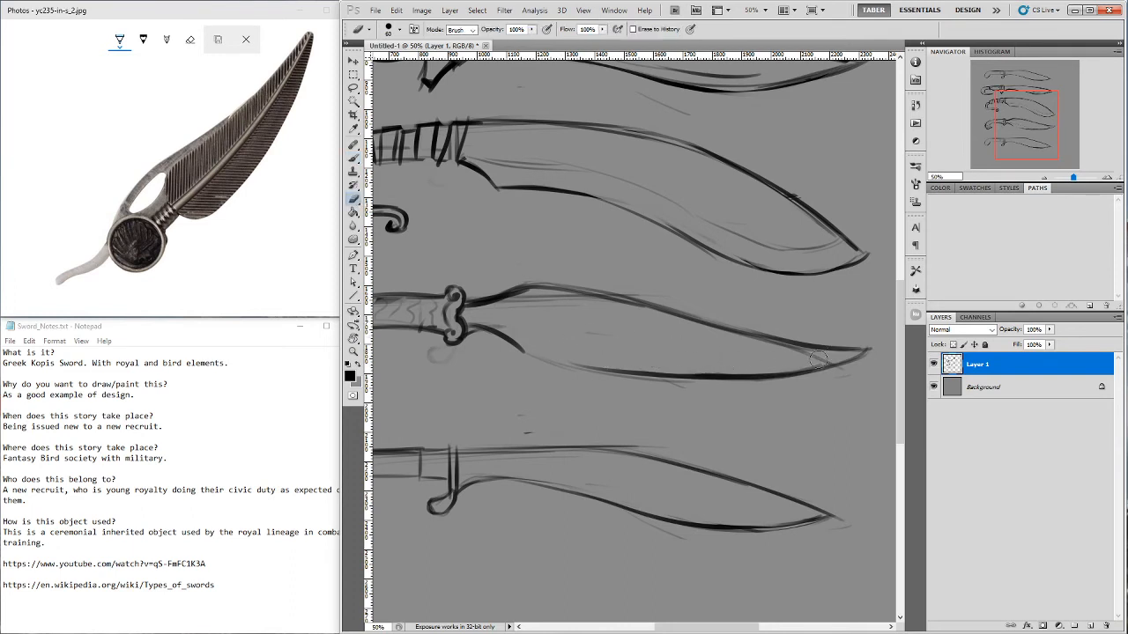
left_click_drag(566, 306, 475, 313)
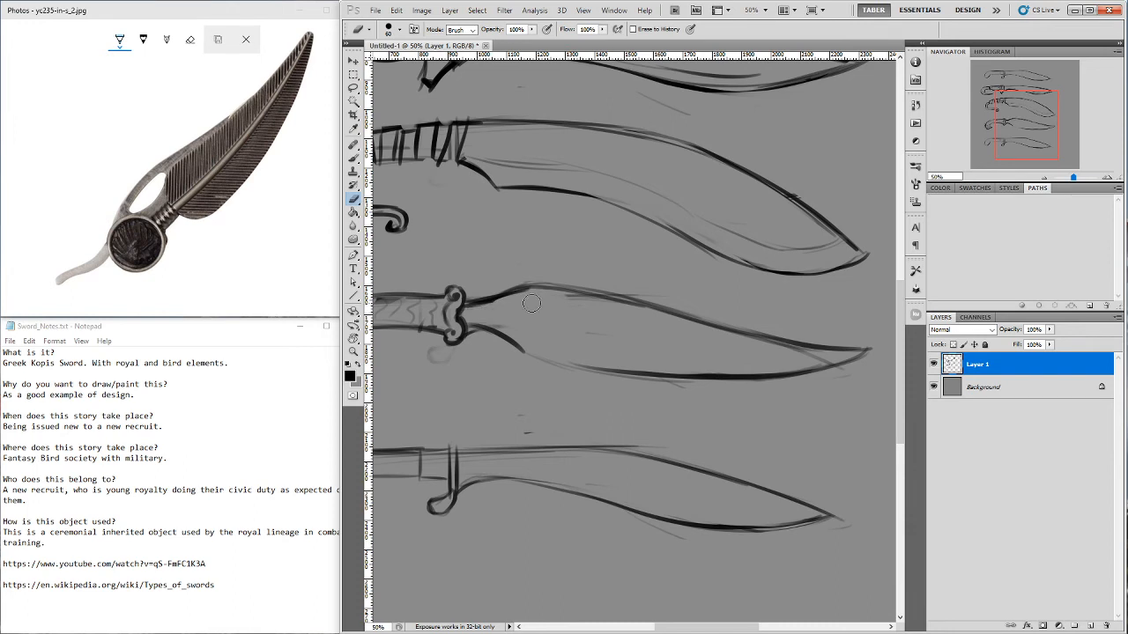
left_click_drag(548, 305, 687, 326)
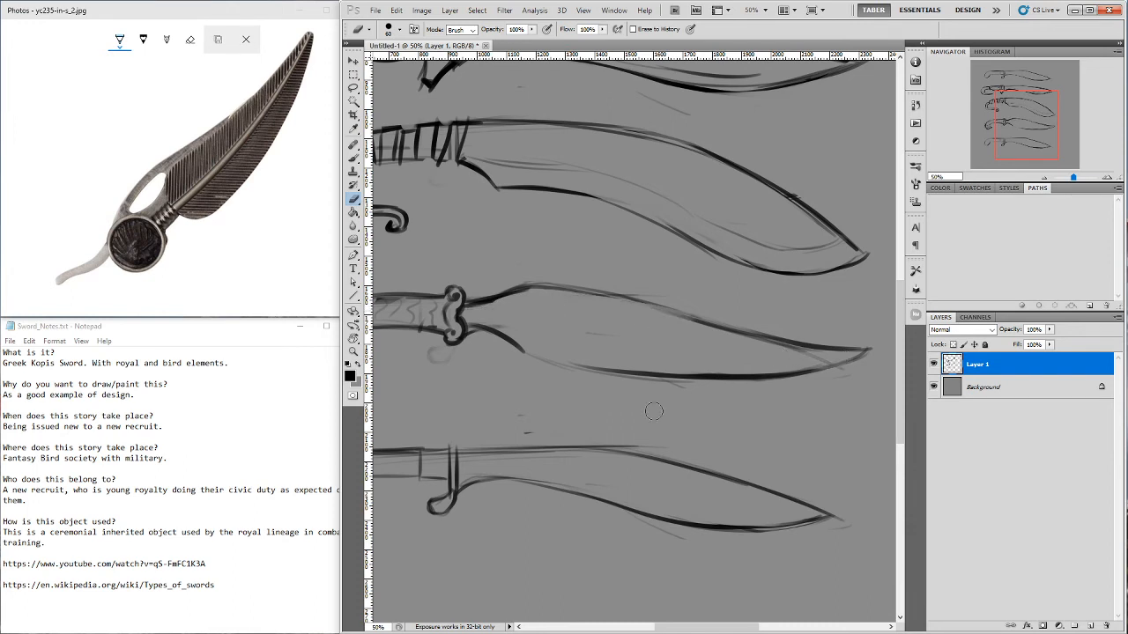
mouse_move(671, 364)
left_mouse_down()
mouse_move(710, 468)
mouse_move(604, 390)
mouse_move(606, 365)
left_mouse_up()
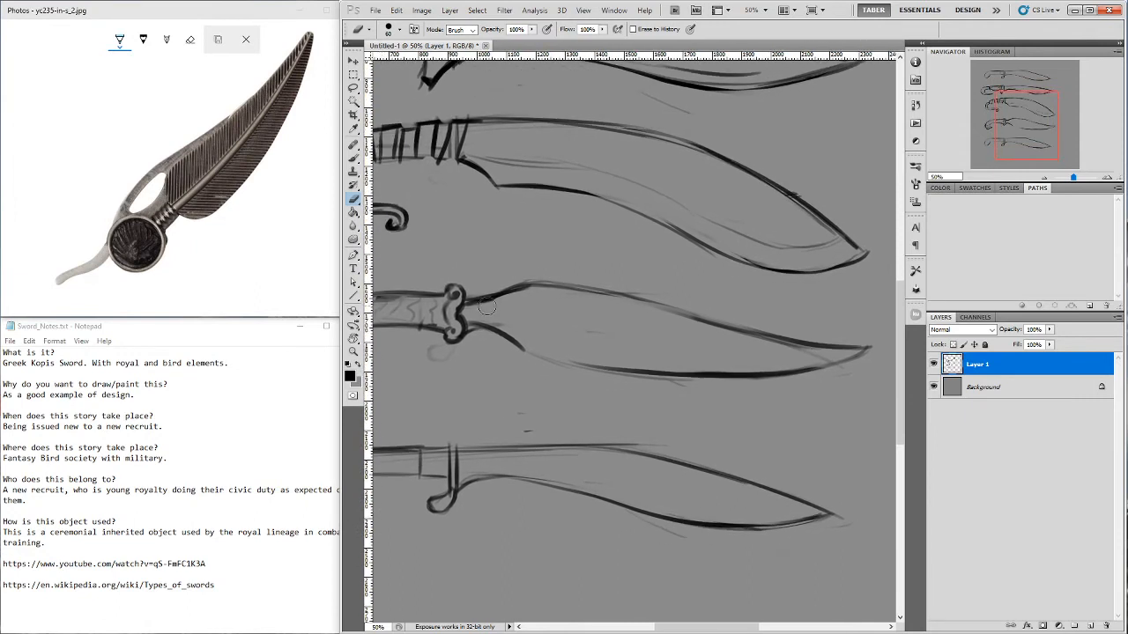
Erase the fourth blade's spine where it leaves the guard and soften the surrounding outline
left_click_drag(486, 304, 548, 282)
left_click_drag(562, 368, 620, 379)
mouse_move(740, 343)
left_mouse_down()
mouse_move(817, 349)
mouse_move(729, 338)
left_mouse_up()
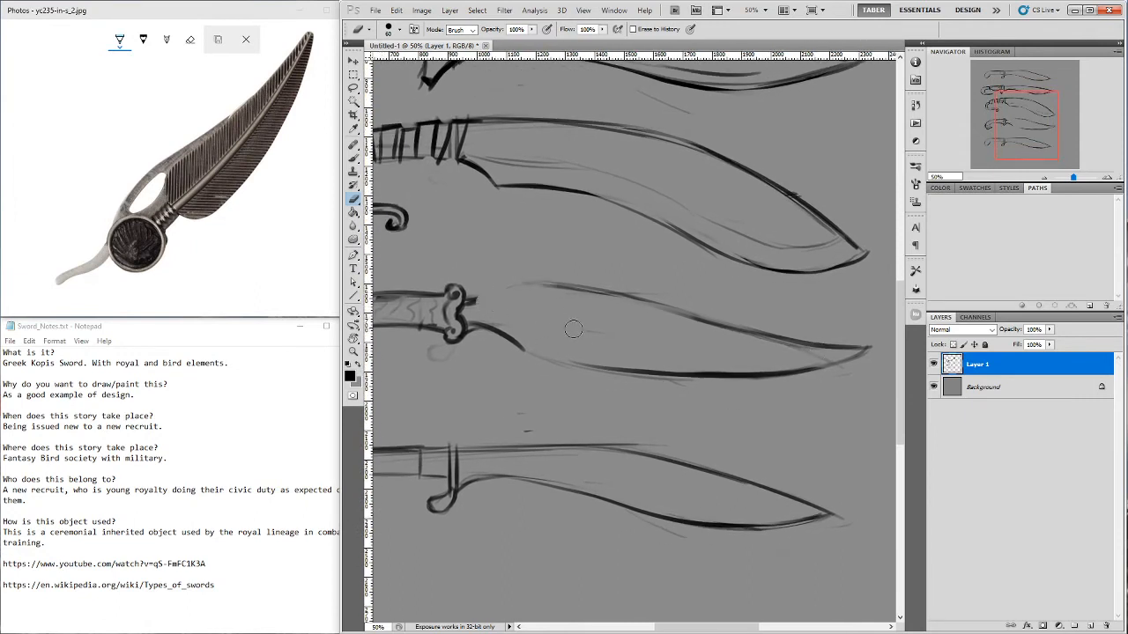
Redraw the fourth blade's spine with a narrow neck at the guard that steps sharply up into the wide blade
key("b")
left_click_drag(551, 326, 579, 380)
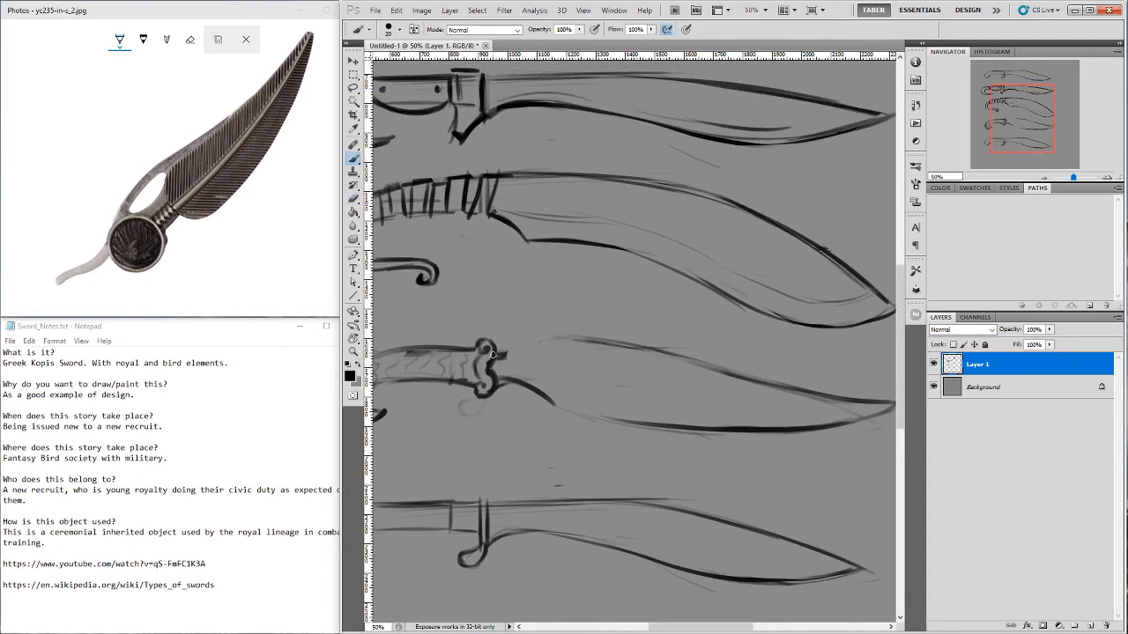
mouse_move(493, 354)
left_mouse_down()
mouse_move(548, 343)
mouse_move(536, 334)
mouse_move(692, 361)
left_mouse_up()
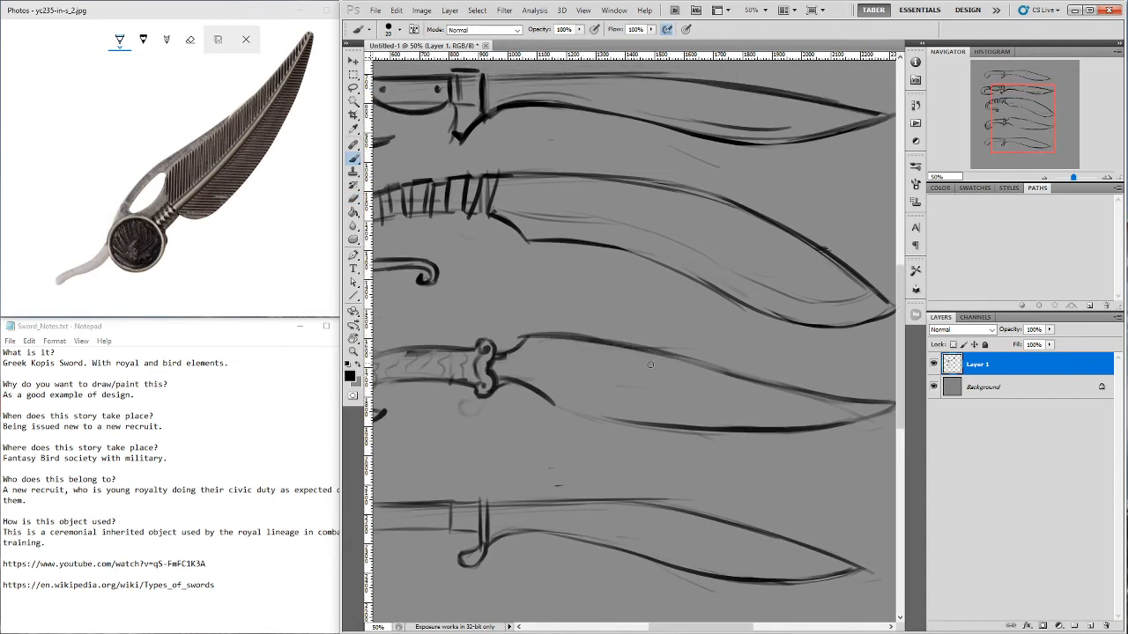
mouse_move(640, 416)
left_mouse_down()
mouse_move(674, 385)
mouse_move(674, 400)
left_mouse_up()
mouse_move(534, 340)
left_mouse_down()
mouse_move(555, 320)
mouse_move(638, 324)
left_mouse_up()
Redraw the fourth blade's lower edge from the neck, undoing one stroke, and darken it through the belly toward the tip
left_click_drag(680, 420, 678, 379)
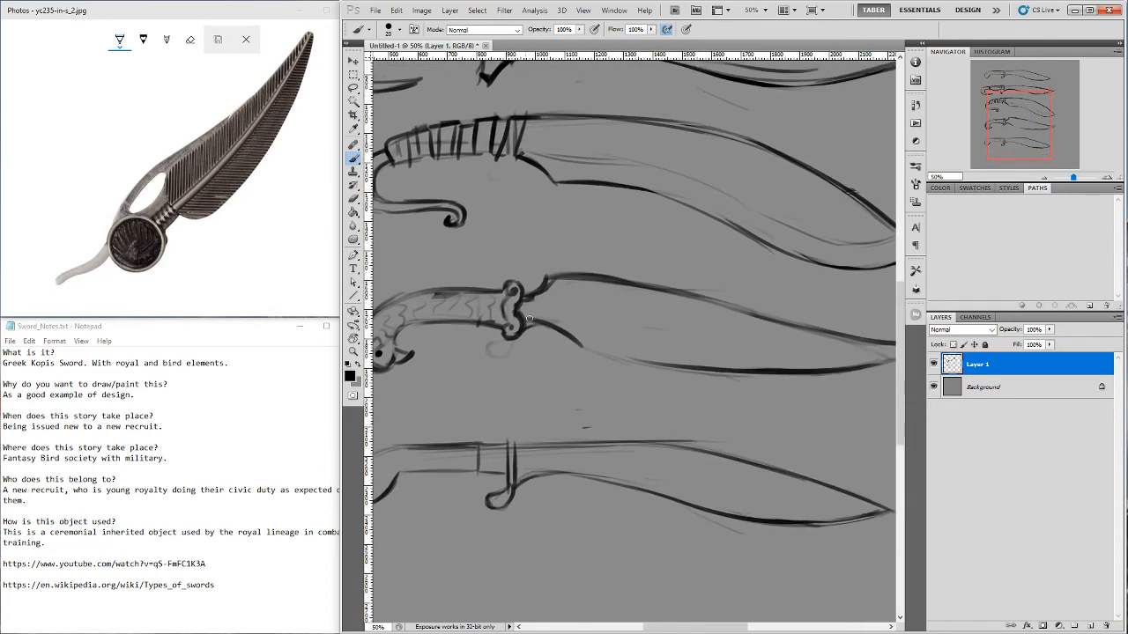
mouse_move(526, 315)
left_mouse_down()
mouse_move(564, 348)
mouse_move(612, 361)
mouse_move(571, 337)
mouse_move(678, 364)
left_mouse_up()
key("ctrl+z")
left_click_drag(576, 350, 718, 373)
left_click_drag(633, 365, 794, 356)
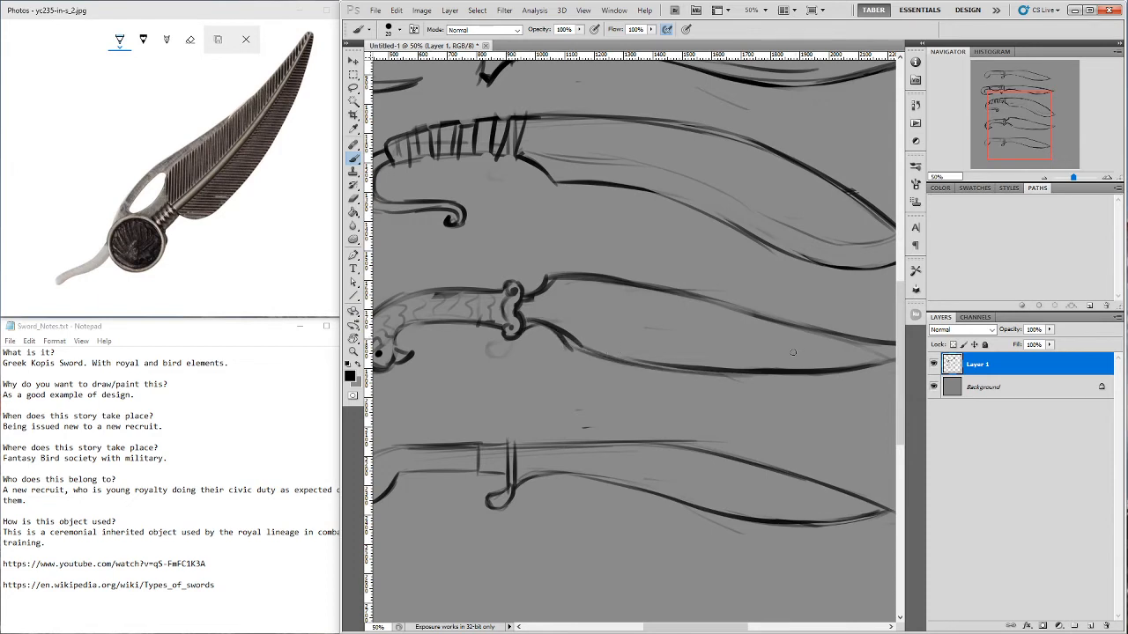
mouse_move(789, 428)
left_mouse_down()
mouse_move(775, 392)
mouse_move(751, 428)
mouse_move(762, 431)
left_mouse_up()
Erase the doubled lines around the fourth blade's lower shoulder and neck to leave a crisp stepped contour
key("e")
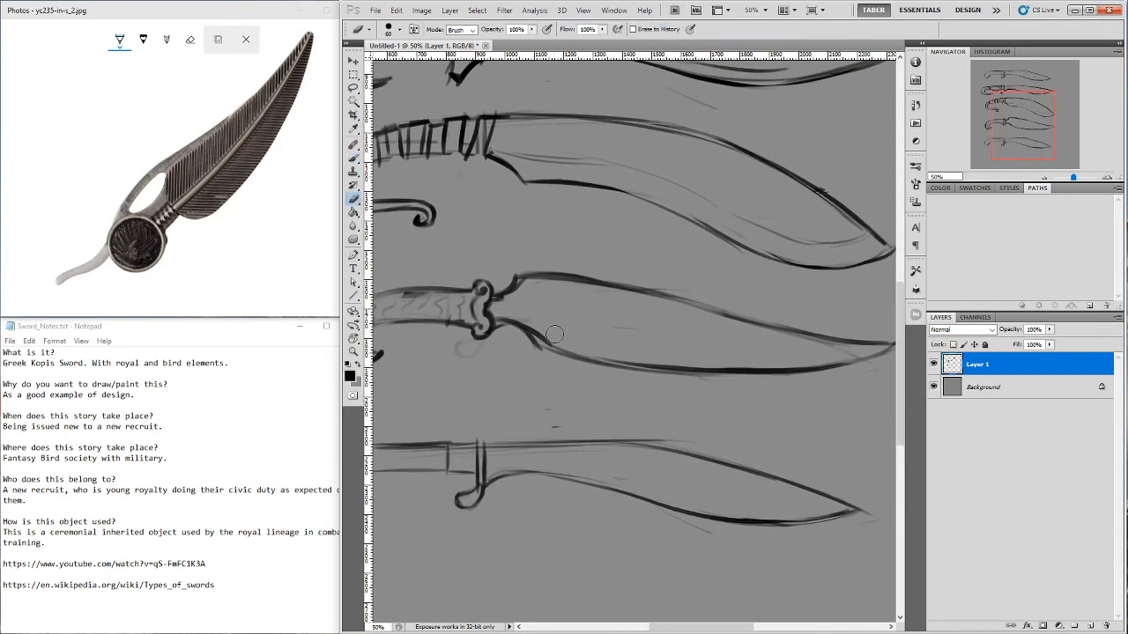
left_click_drag(546, 335, 694, 360)
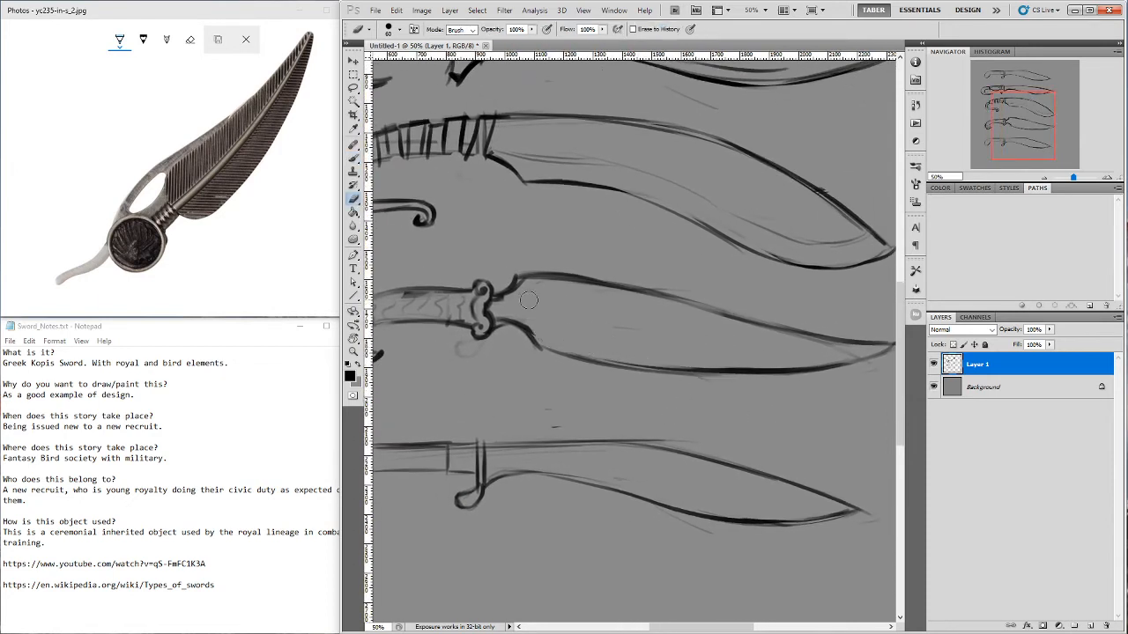
mouse_move(531, 300)
left_mouse_down()
mouse_move(522, 290)
mouse_move(502, 304)
mouse_move(527, 290)
left_mouse_up()
left_click_drag(503, 333, 499, 327)
key("b")
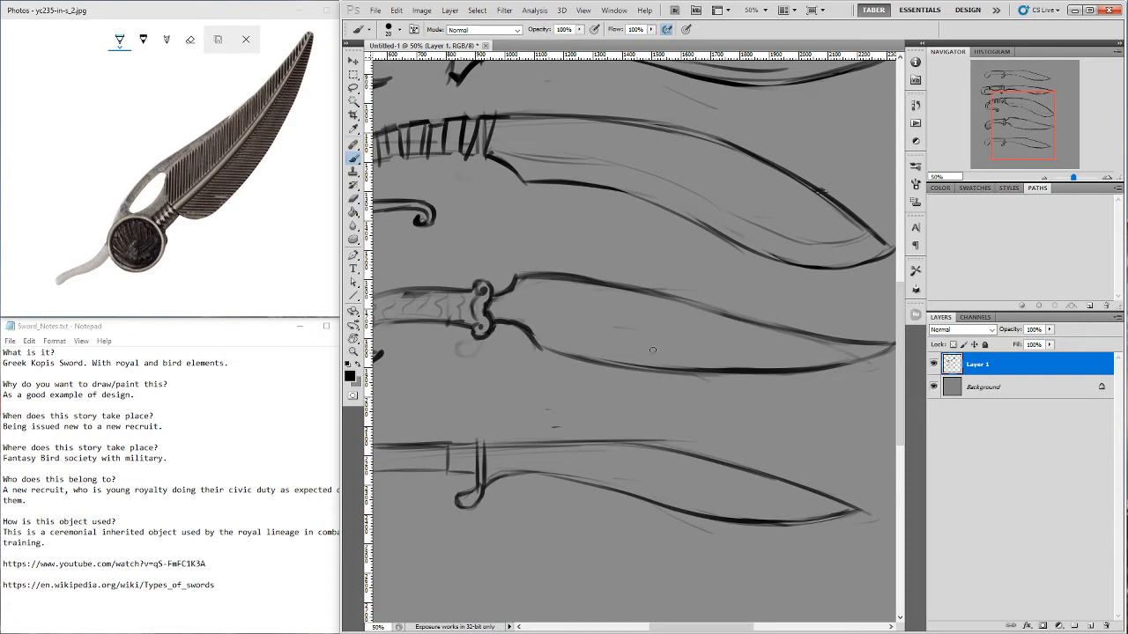
Draw a long central ridge along the fourth blade from the guard toward the tip, like a feather's shaft
left_click_drag(763, 378, 688, 375)
key("ctrl+minus")
key("ctrl+minus")
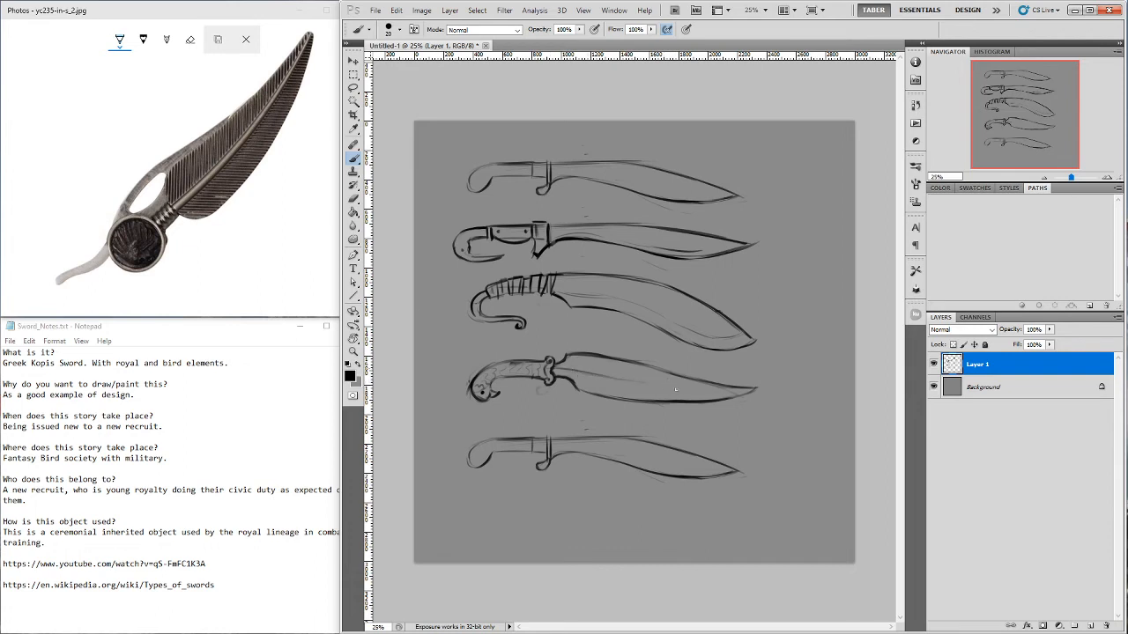
mouse_move(675, 389)
left_mouse_down()
mouse_move(625, 382)
mouse_move(686, 388)
left_mouse_up()
left_click_drag(589, 376, 678, 387)
Enlarge the eraser by five increments and lighten the fourth blade's upper edge, tip and lower edge
key("e")
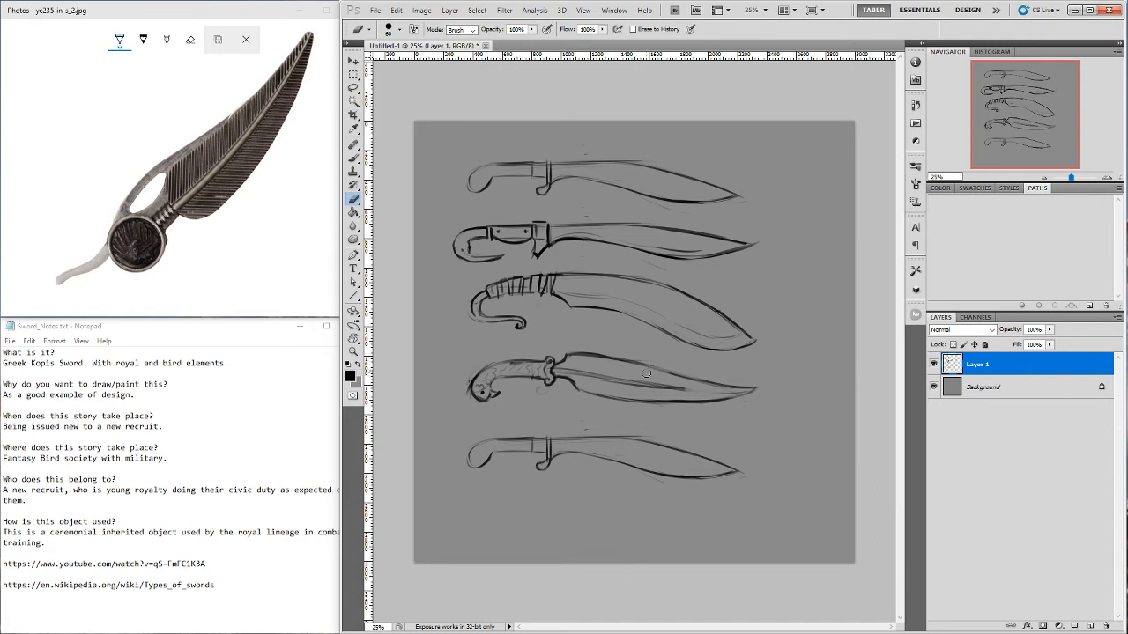
key("bracketright")
key("bracketright")
key("bracketright")
key("bracketright")
key("bracketright")
left_click_drag(583, 357, 756, 385)
mouse_move(741, 394)
left_mouse_down()
mouse_move(611, 399)
mouse_move(767, 396)
left_mouse_up()
Rotate the canvas and darken the fourth sword's blade edges with bold strokes out to the tip, redoing one stroke
key("b")
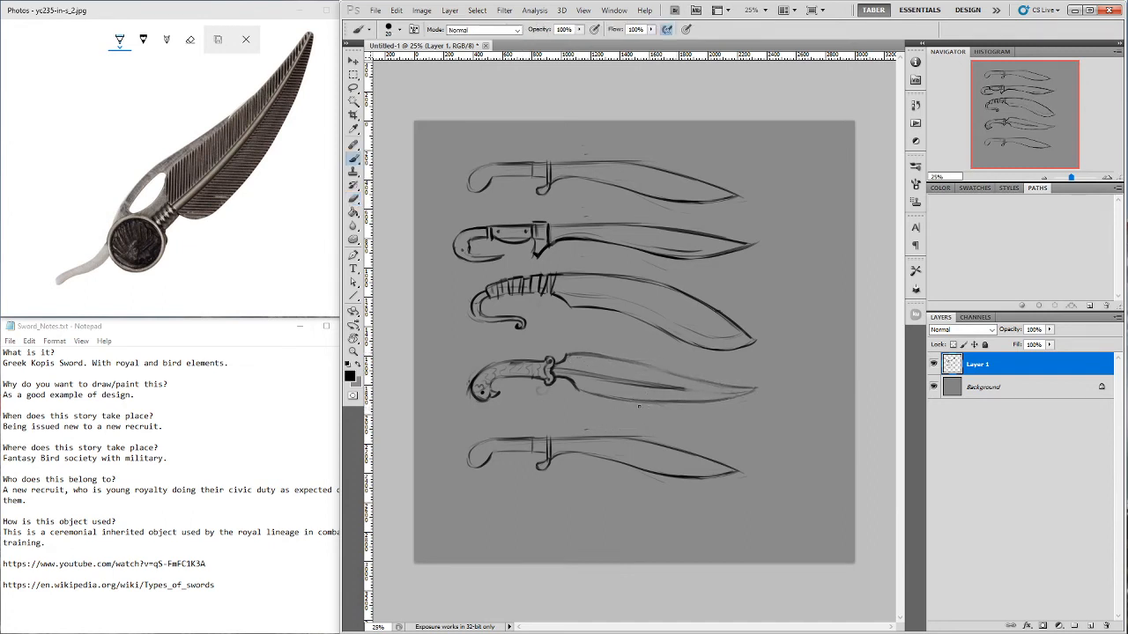
key("r")
mouse_move(681, 420)
left_mouse_down()
mouse_move(590, 391)
mouse_move(738, 308)
left_mouse_up()
key("b")
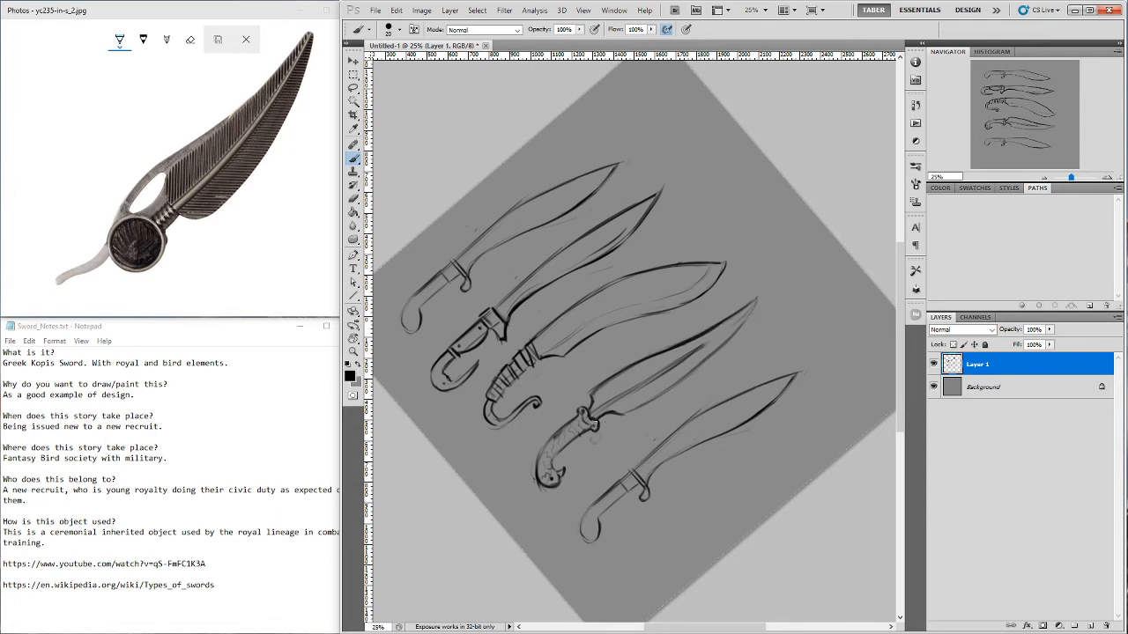
mouse_move(615, 423)
left_mouse_down()
mouse_move(652, 405)
mouse_move(758, 295)
left_mouse_up()
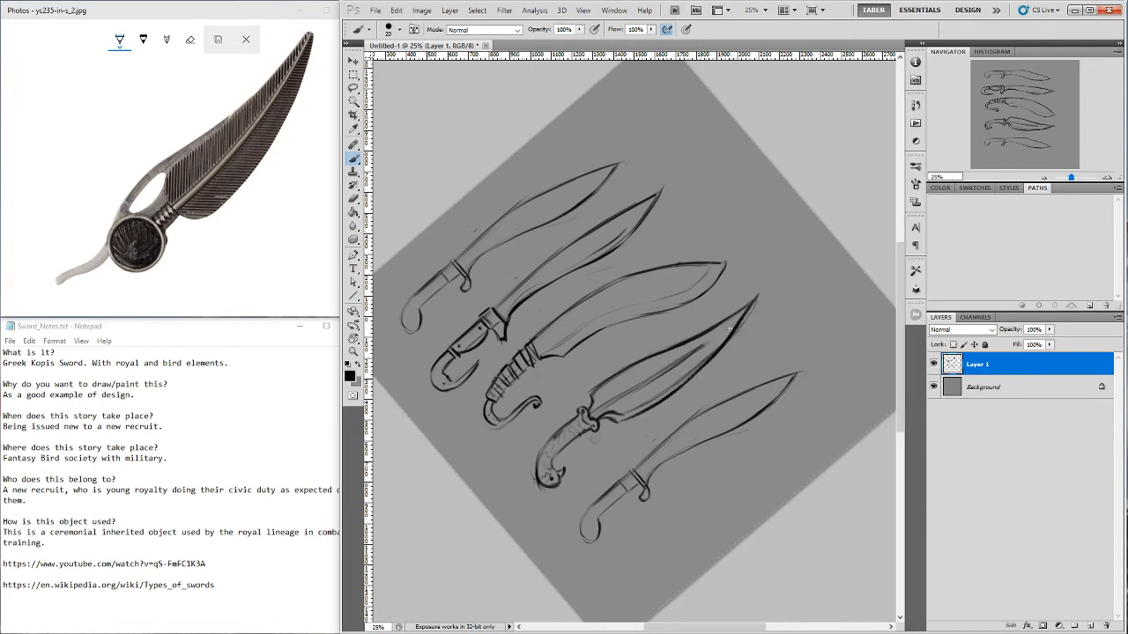
key("ctrl+z")
left_click_drag(692, 378, 758, 294)
Erase the overshooting lines around the fourth blade's tip, reducing the eraser by four increments, and return the canvas to its upright angle
key("e")
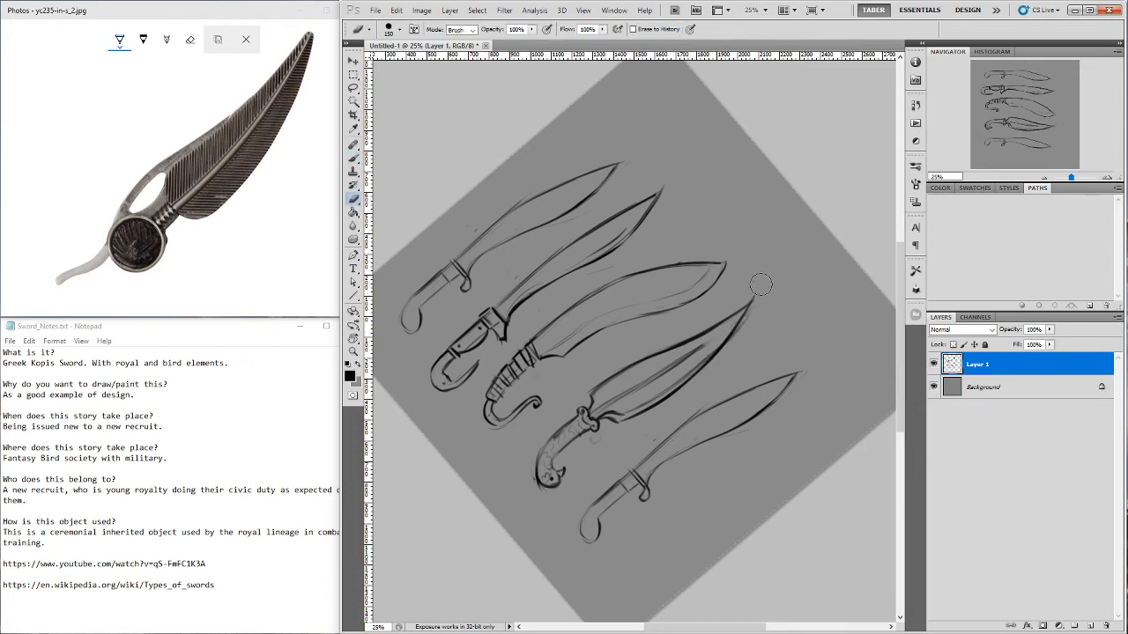
left_click_drag(764, 294, 752, 324)
key("bracketleft")
key("bracketleft")
key("bracketleft")
key("bracketleft")
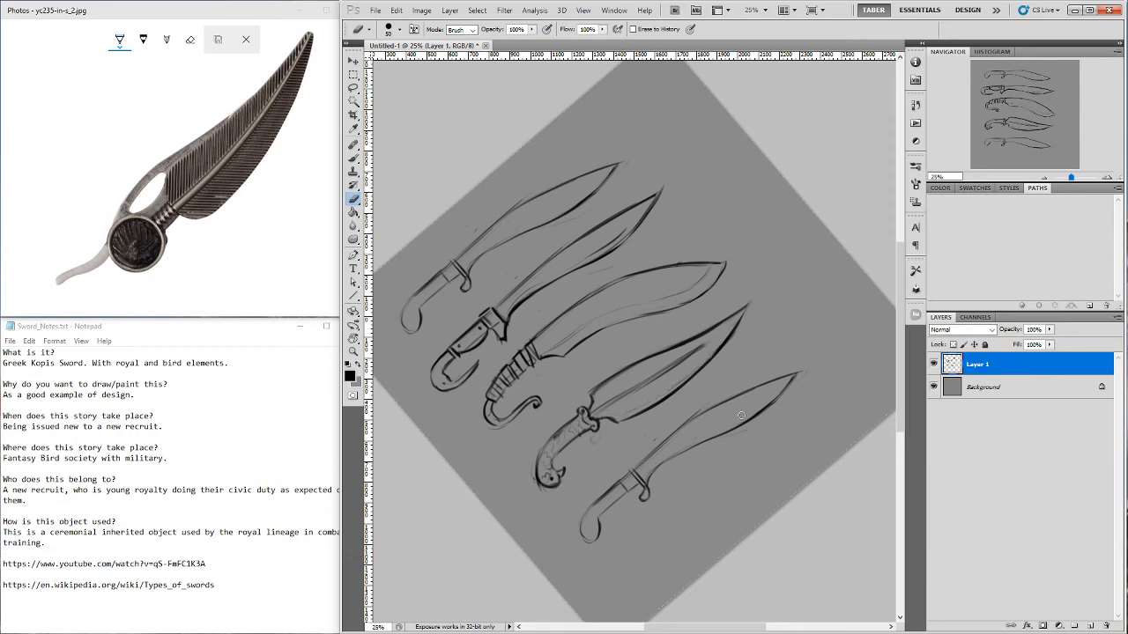
key("r")
mouse_move(741, 415)
left_mouse_down()
mouse_move(731, 439)
mouse_move(744, 429)
left_mouse_up()
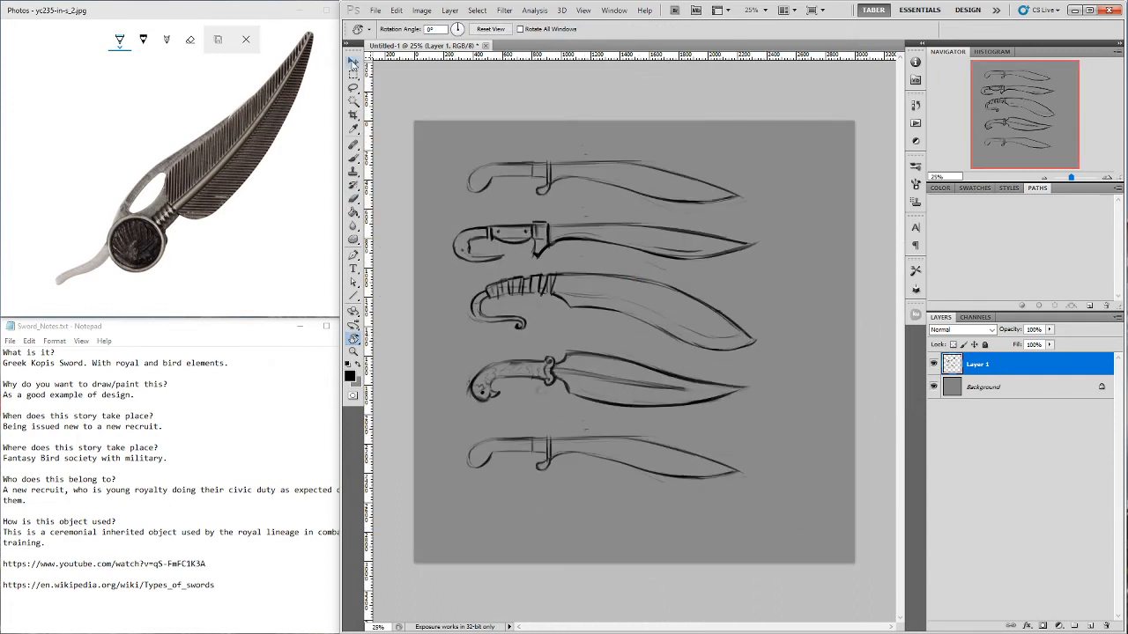
Copy the plain fifth sword, hide Layer 1, and paste the sword onto a new layer
left_click(354, 78)
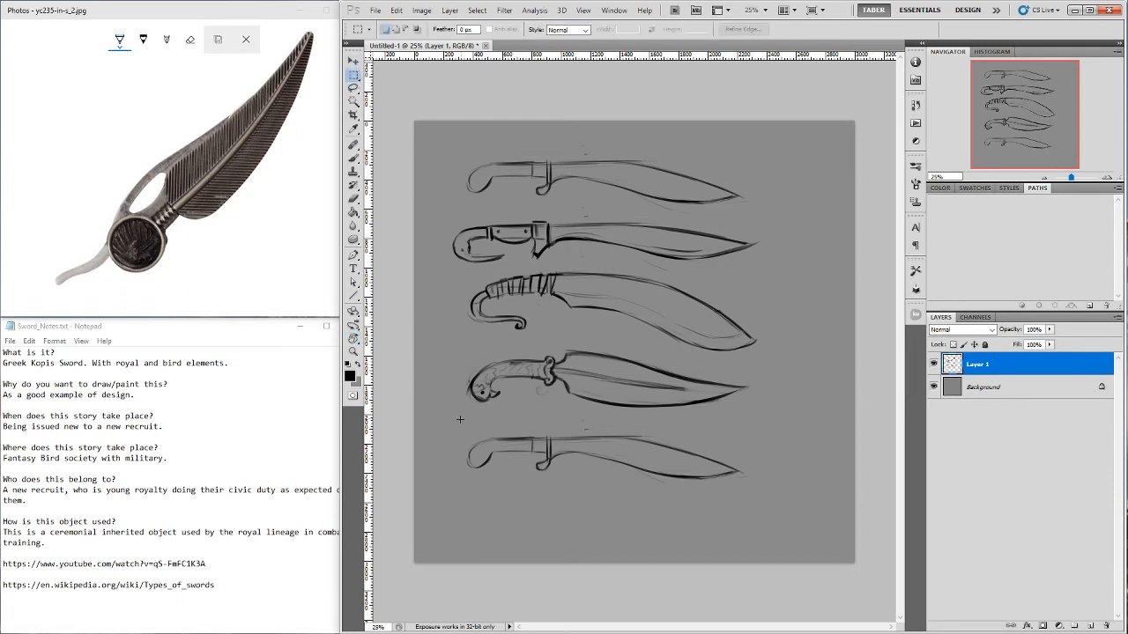
left_click_drag(800, 515, 790, 520)
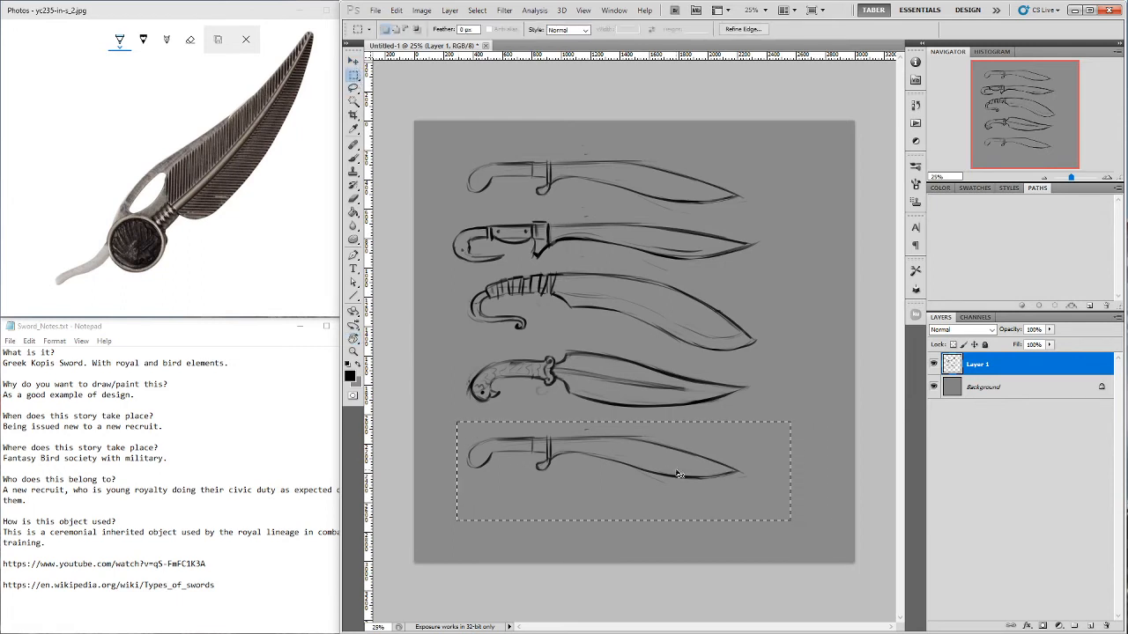
left_click(934, 364)
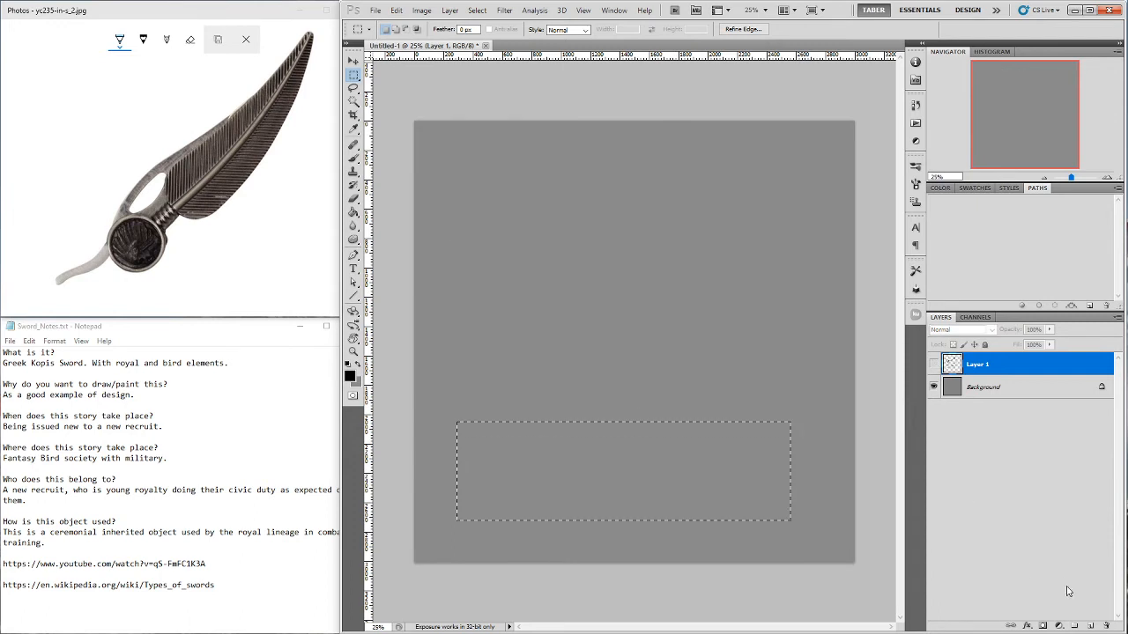
left_click(1090, 625)
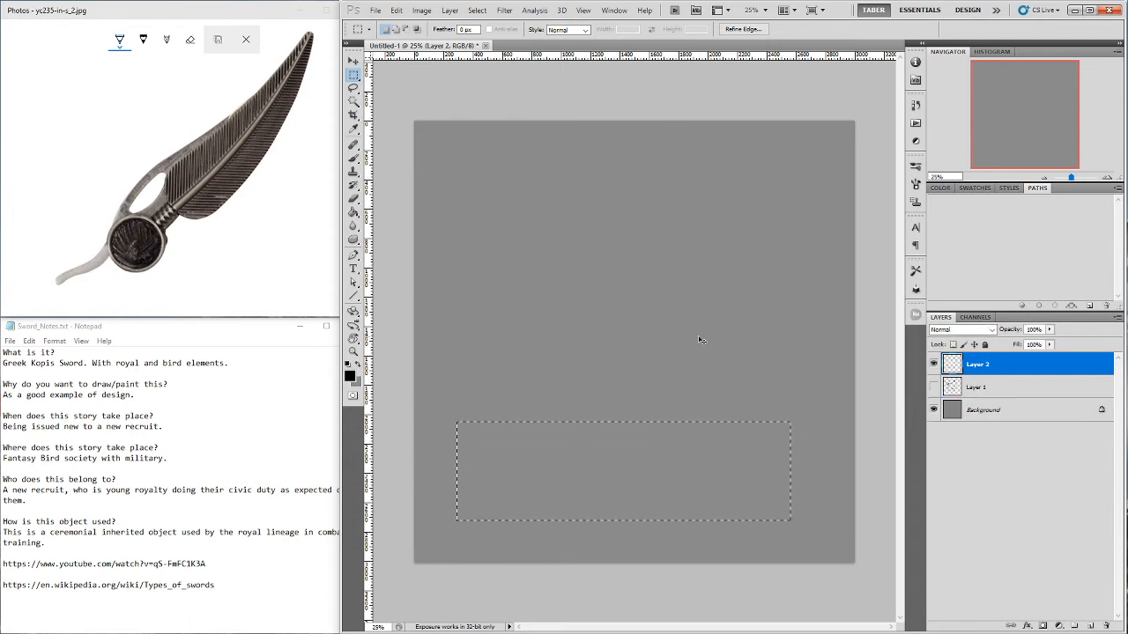
key("ctrl+v")
Duplicate the pasted sword into a column of four and merge the copies into one layer
mouse_move(657, 474)
left_mouse_down()
mouse_move(670, 182)
mouse_move(667, 436)
mouse_move(667, 421)
left_mouse_up()
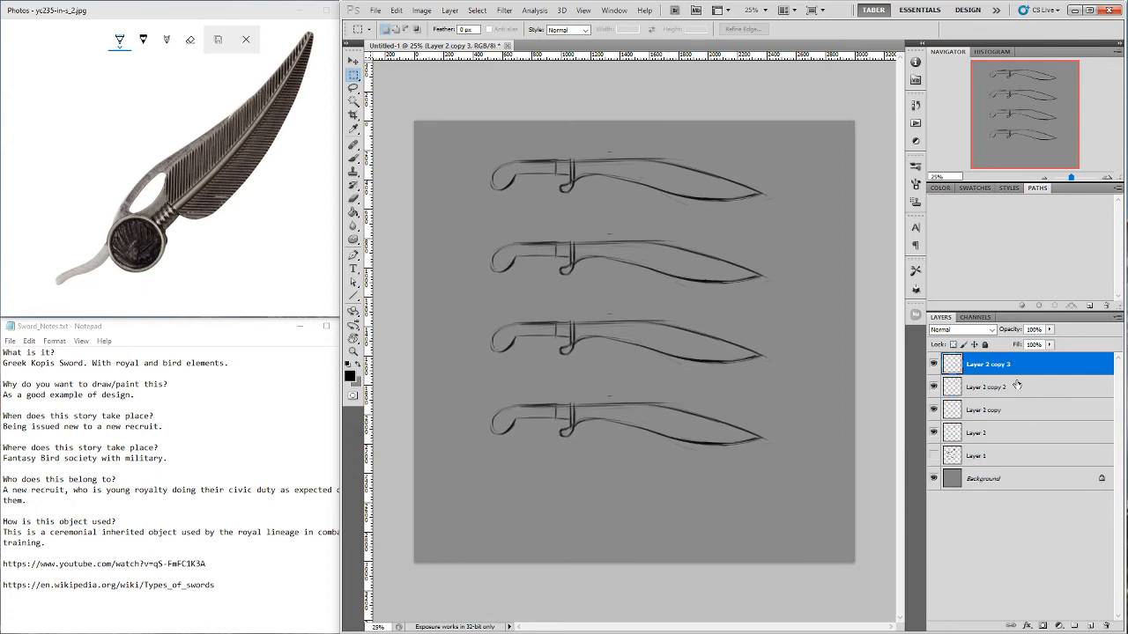
key("ctrl+e")
key("ctrl+e")
key("ctrl+e")
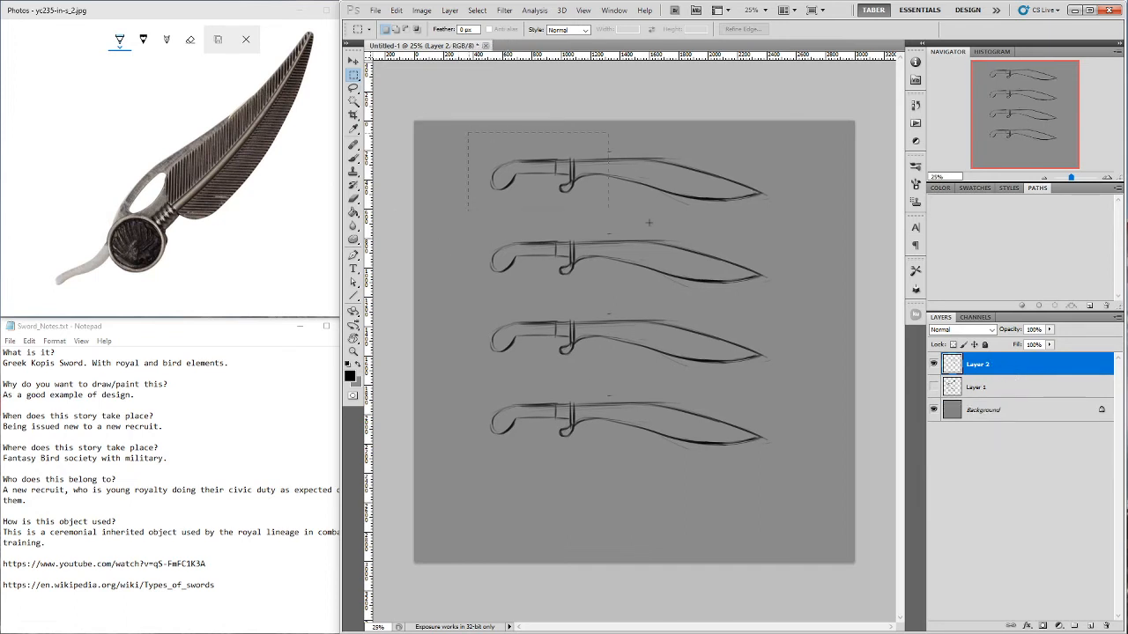
Select the top sword and distort it with Free Transform into a shorter form with a deeper, downward-angled blade
left_click_drag(797, 223, 797, 222)
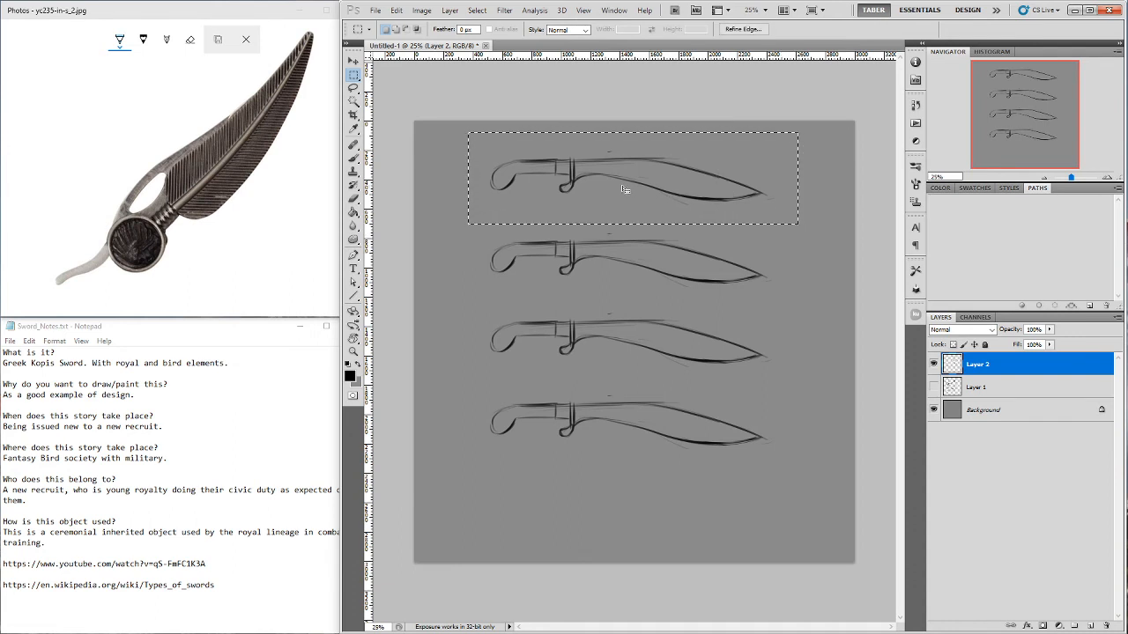
key("ctrl+t")
left_click_drag(798, 133, 781, 103)
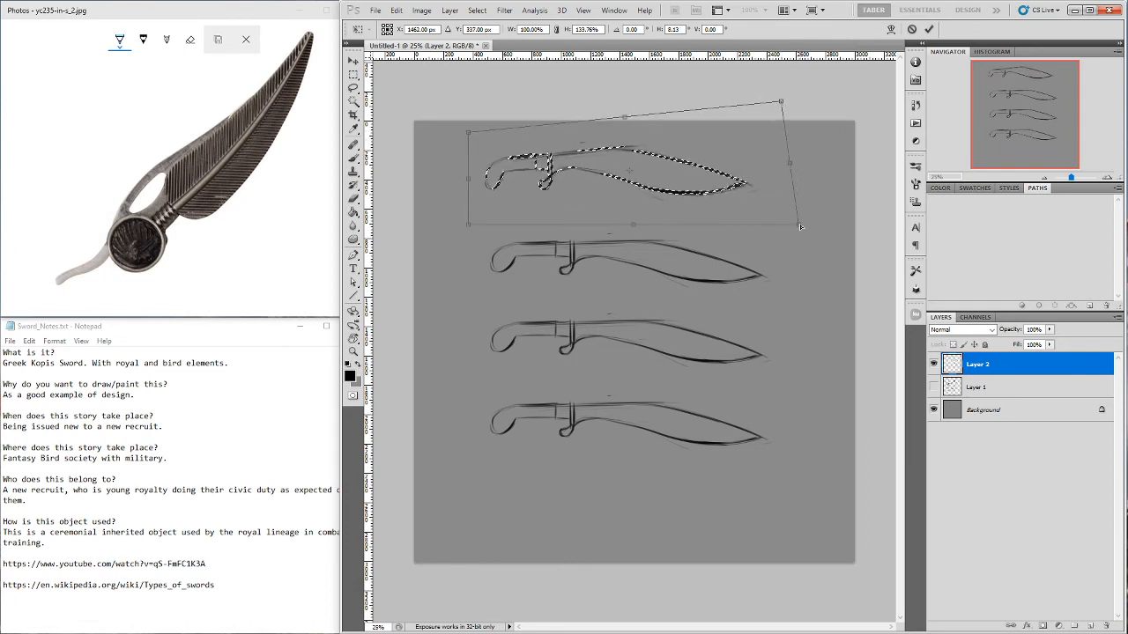
left_click_drag(799, 226, 794, 274)
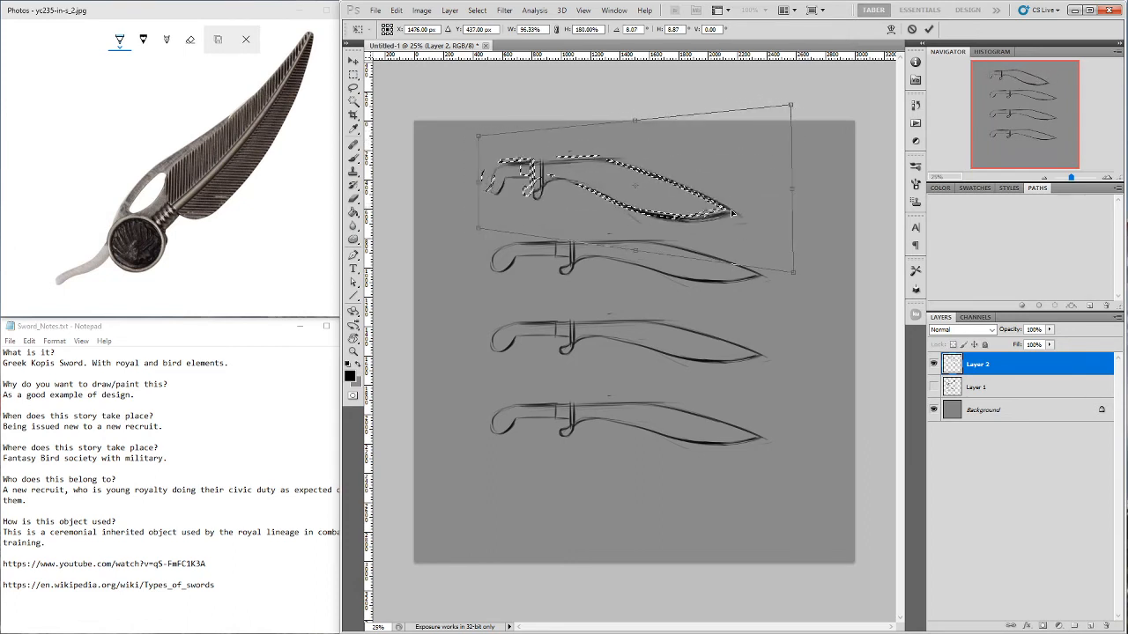
left_click_drag(793, 188, 747, 180)
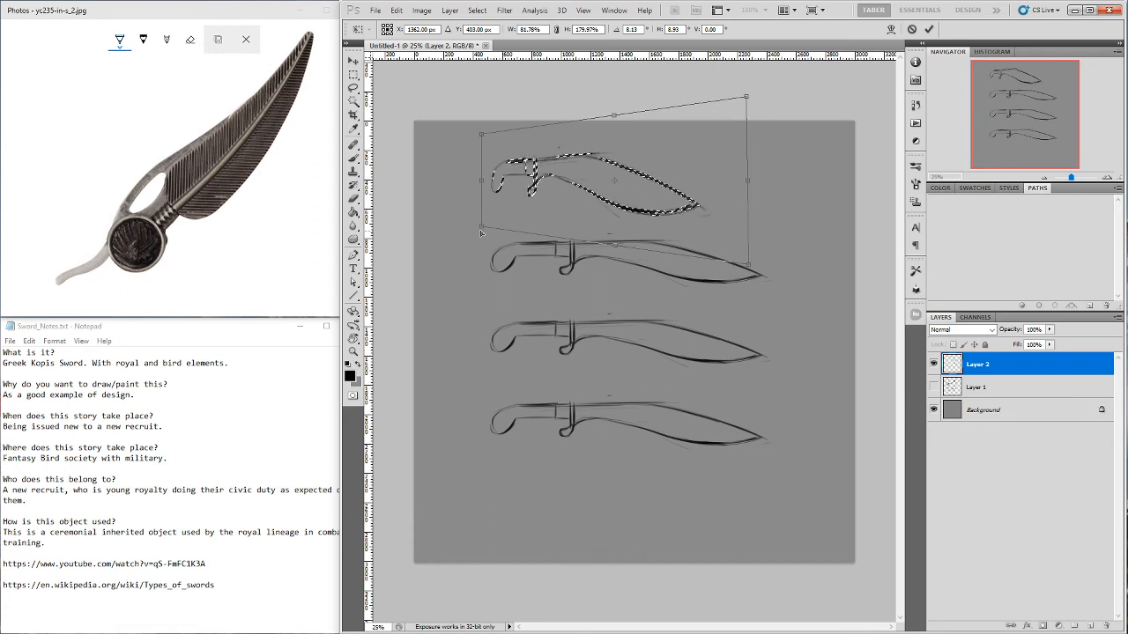
left_click_drag(481, 233, 483, 226)
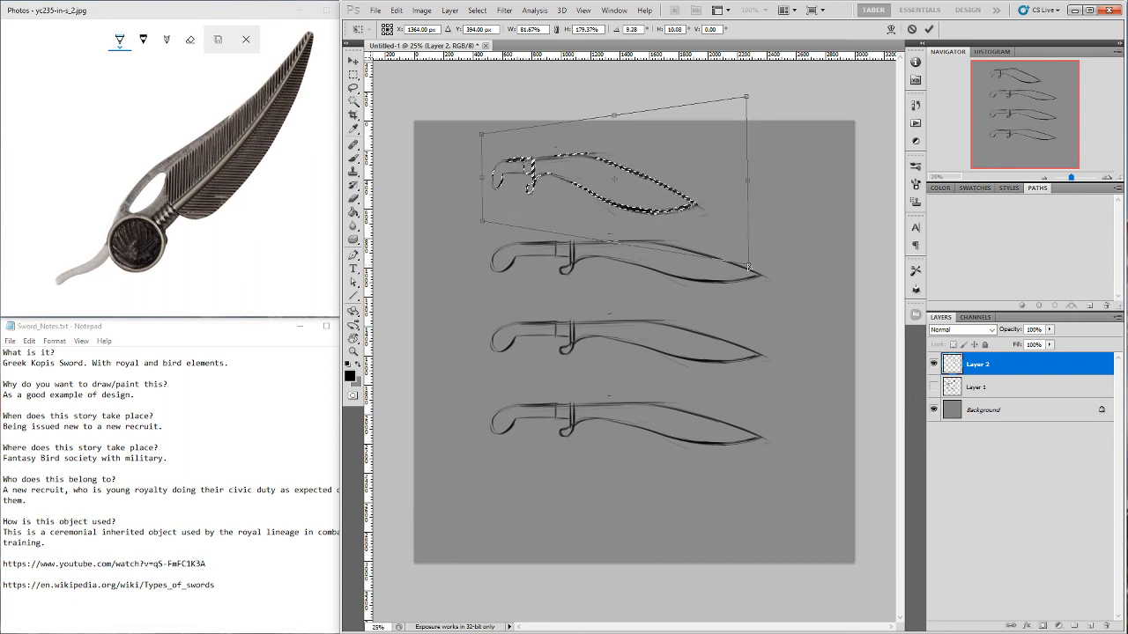
Pull the top sword's transform outward at the lower tip corner to lengthen the blade, reposition it slightly, and finish the transform
left_click_drag(748, 267, 846, 259)
left_click_drag(701, 203, 704, 210)
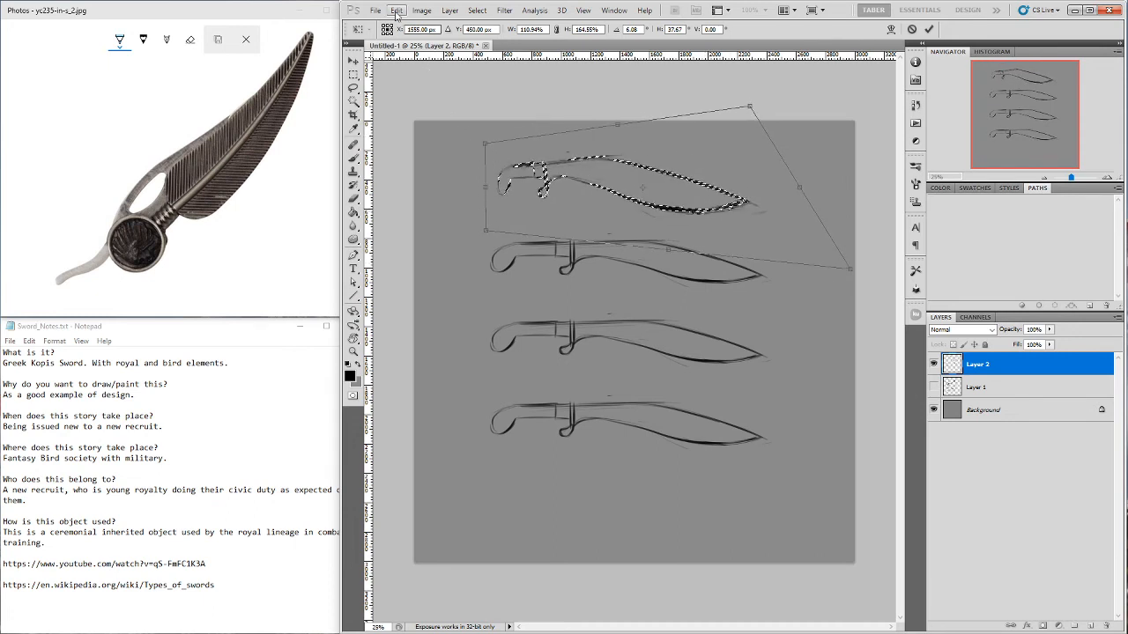
left_click(397, 11)
mouse_move(467, 239)
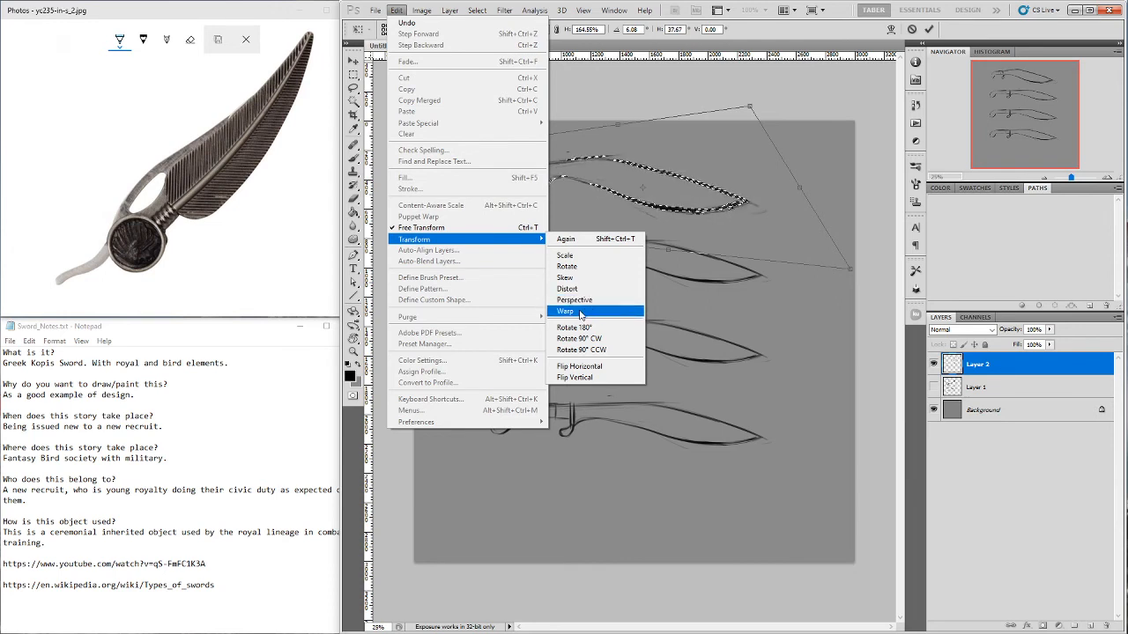
left_click(774, 29)
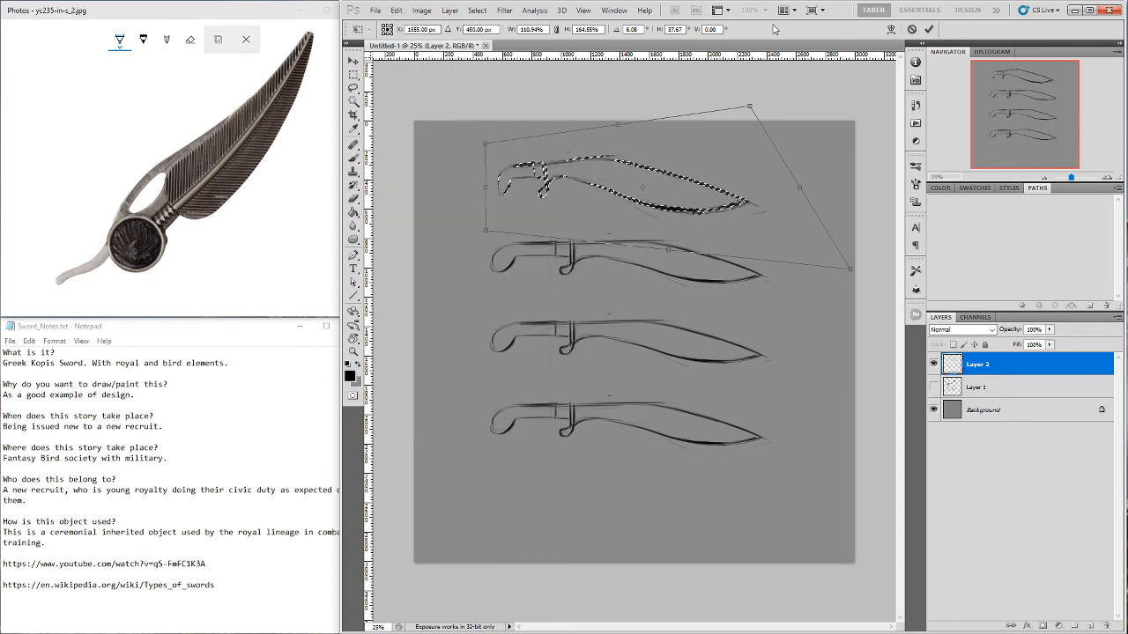
key("Escape")
key("b")
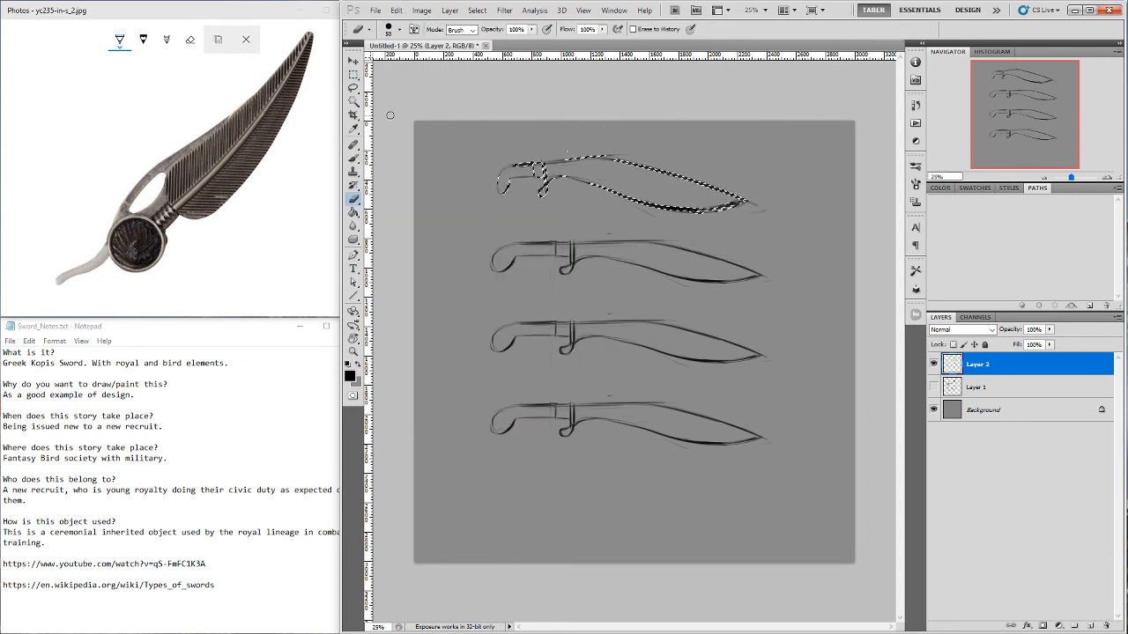
Select only the second sword's blade and transform it into a longer, slimmer and straighter shape
left_click(353, 75)
left_click(630, 152)
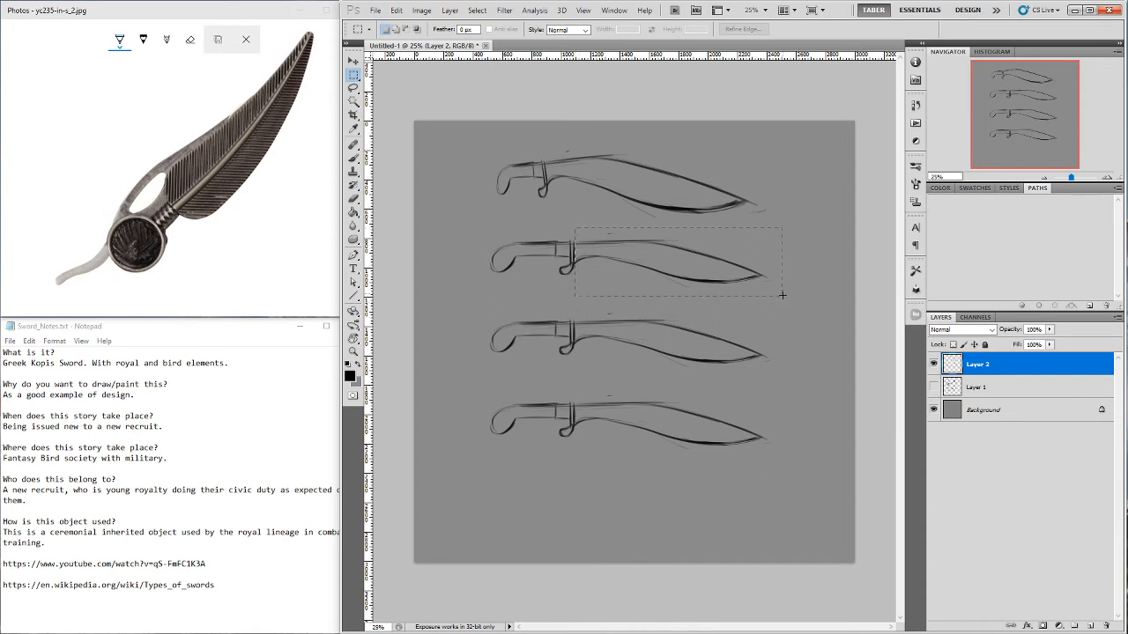
key("ctrl+t")
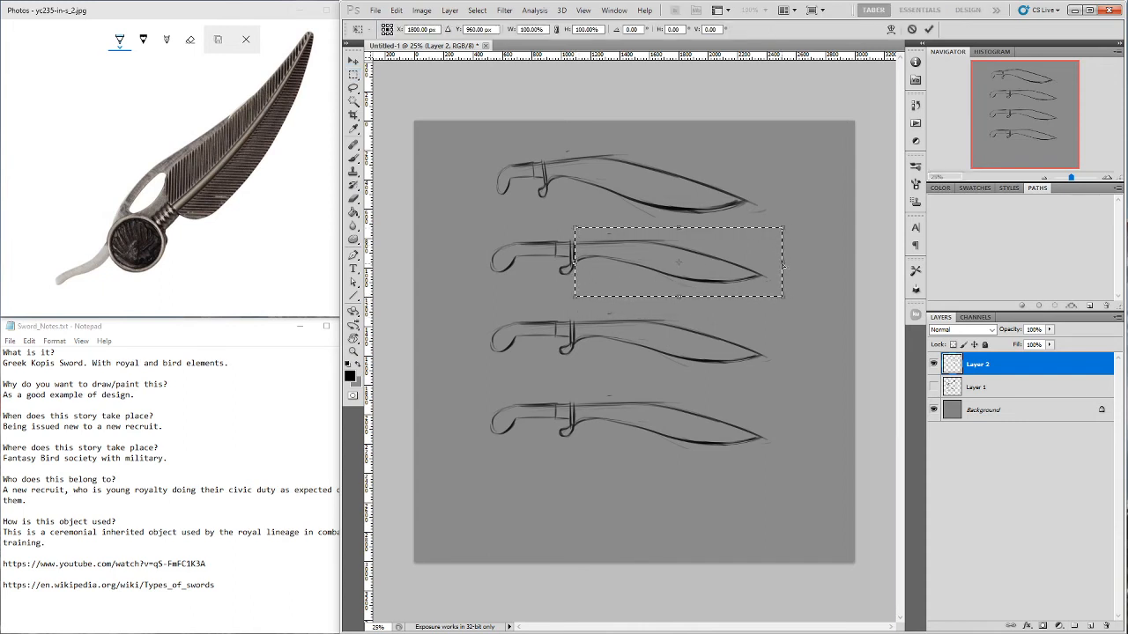
left_click_drag(781, 265, 761, 200)
left_click_drag(740, 299, 756, 281)
left_click_drag(762, 202, 803, 256)
key("Return")
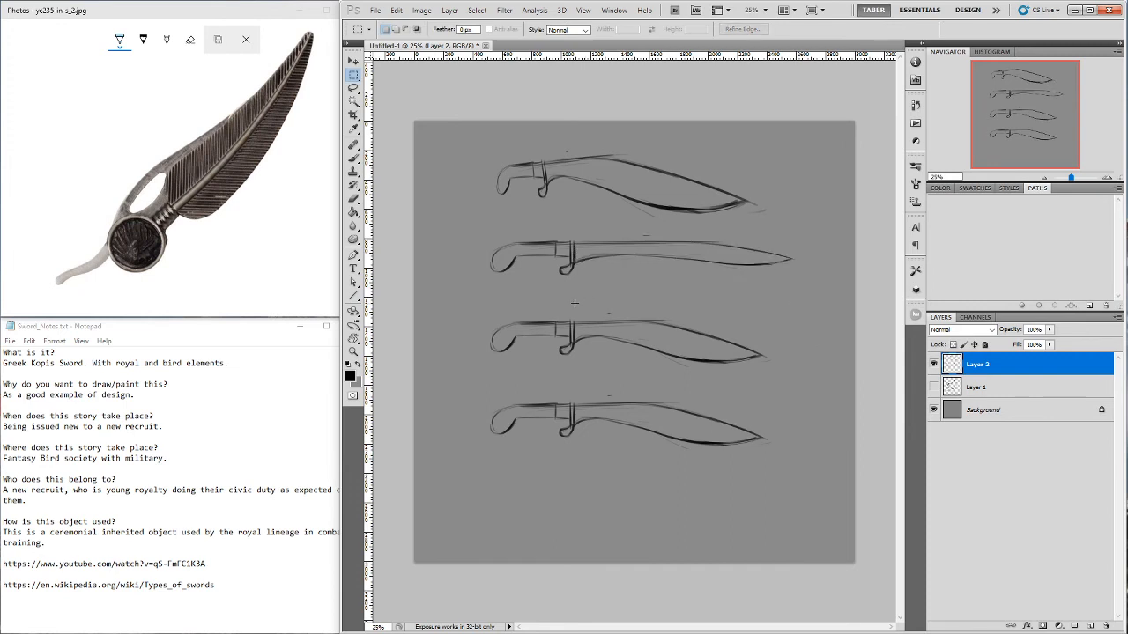
Distort the third sword's blade so it broadens and drops toward the tip, apply the transform, and deselect
key("ctrl+t")
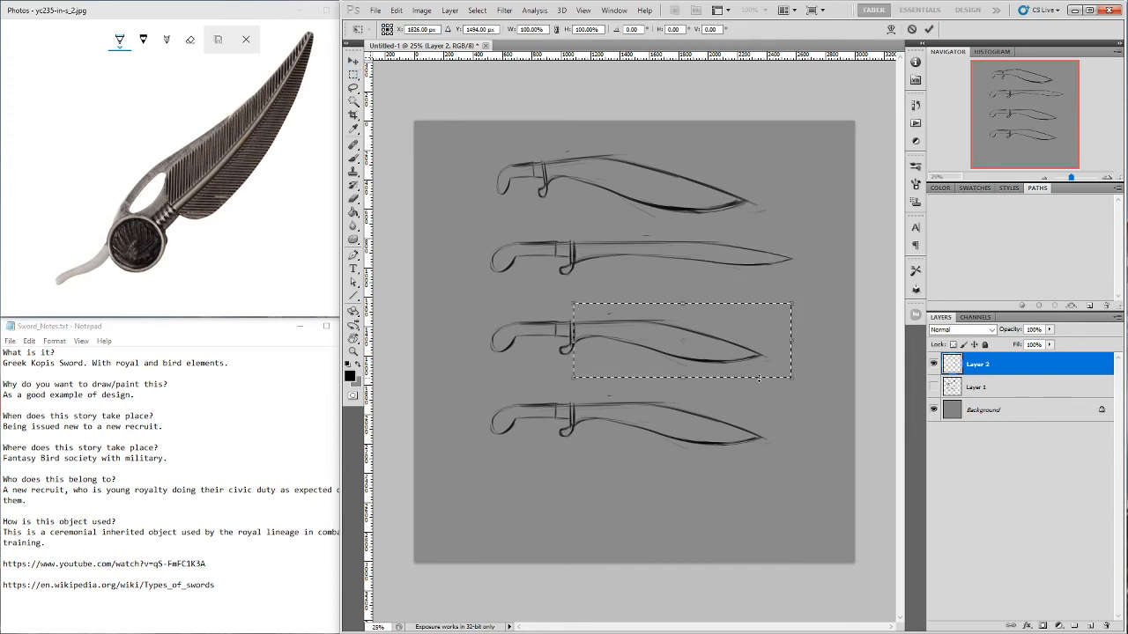
left_click_drag(791, 379, 793, 403)
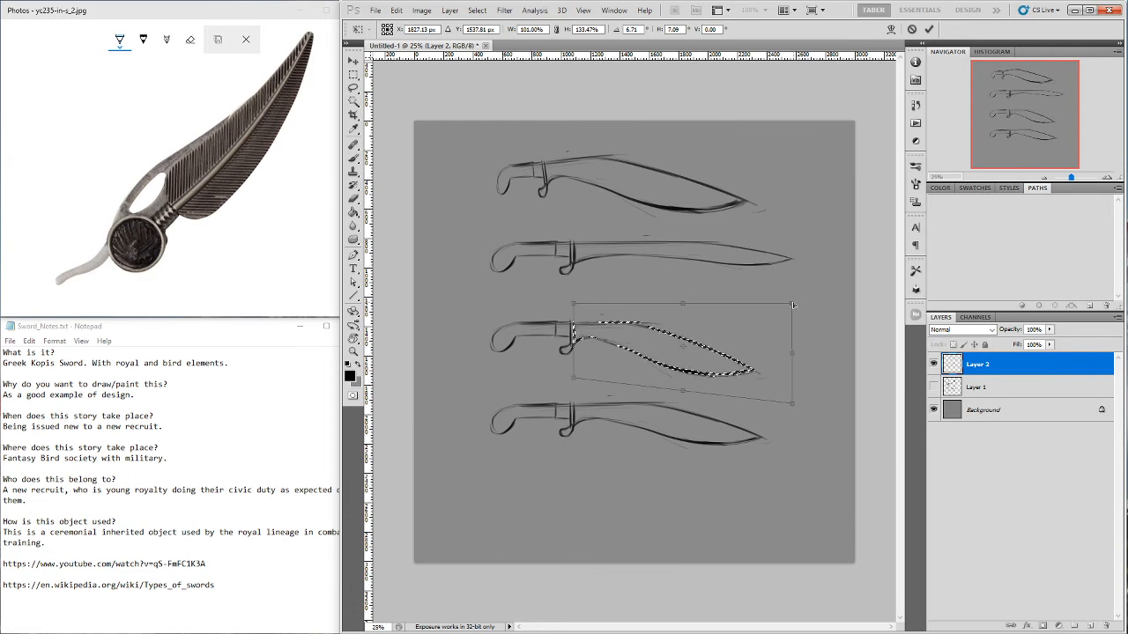
left_click_drag(792, 302, 812, 297)
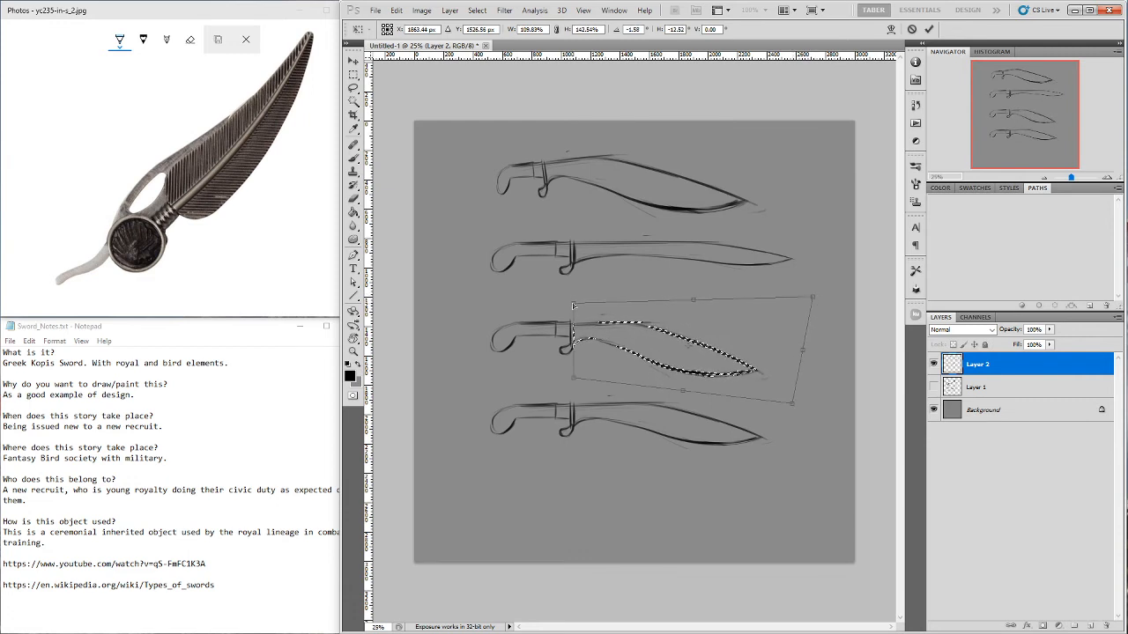
left_click_drag(573, 304, 573, 301)
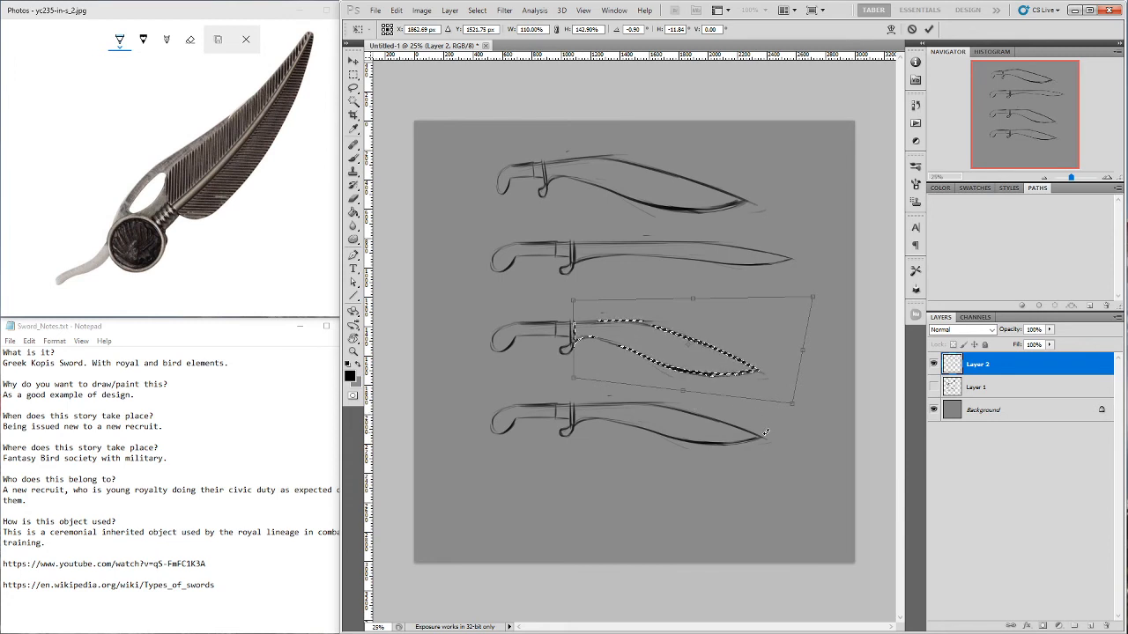
key("Return")
key("ctrl+d")
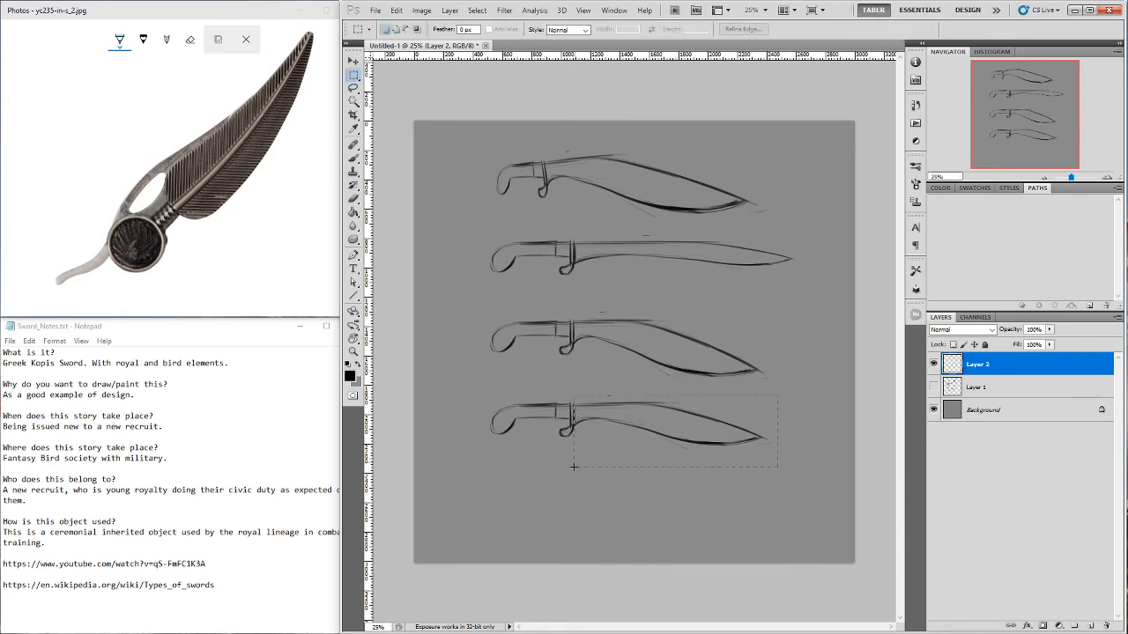
Select the bottom sword's blade and warp it, bulging the upper edge and extending the lower edge outward near the tip
left_click_drag(575, 467, 777, 396)
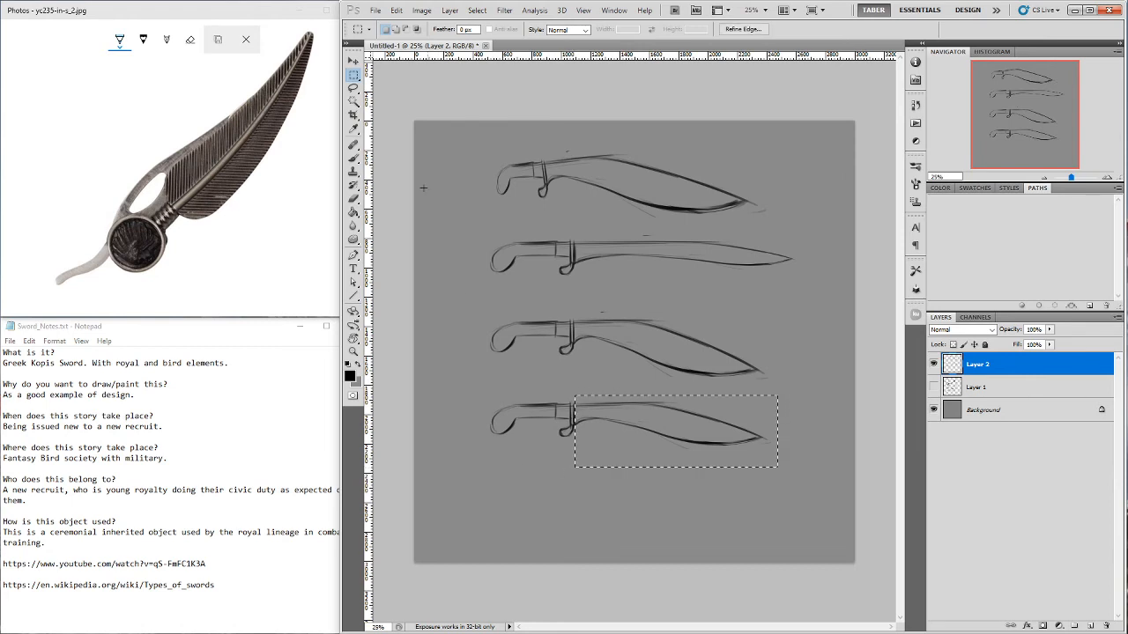
left_click(397, 10)
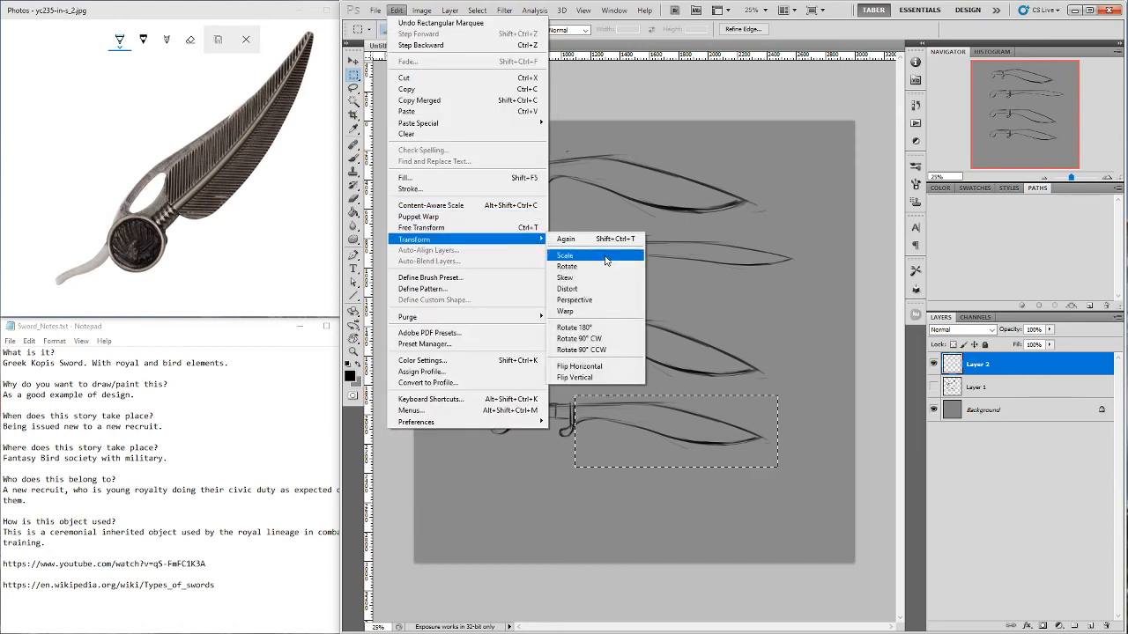
left_click(608, 312)
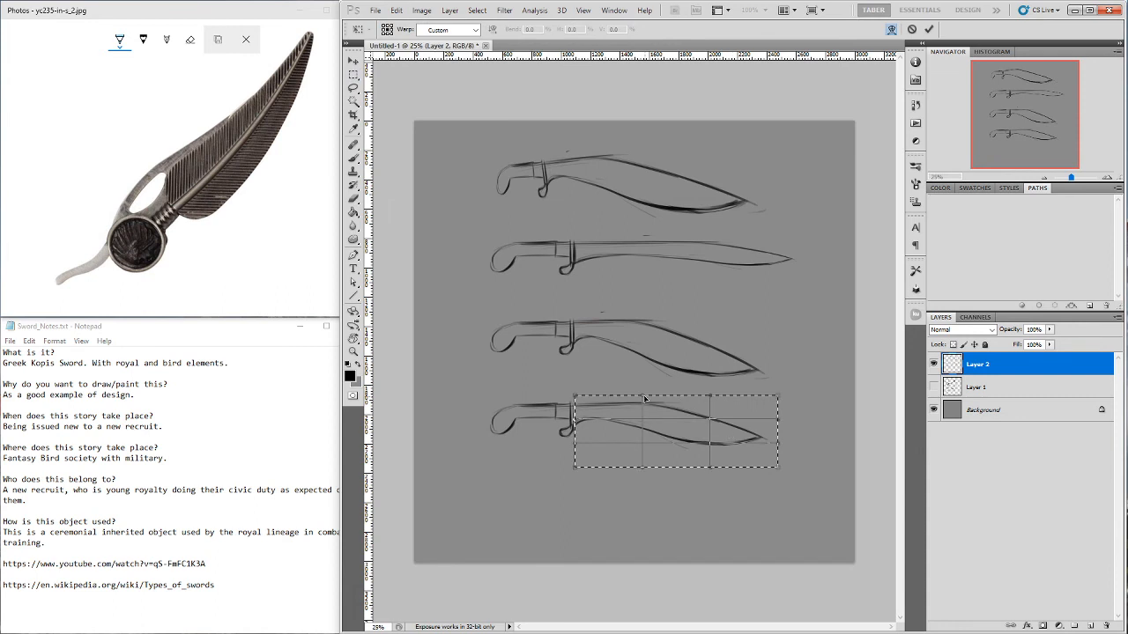
left_click_drag(643, 396, 727, 375)
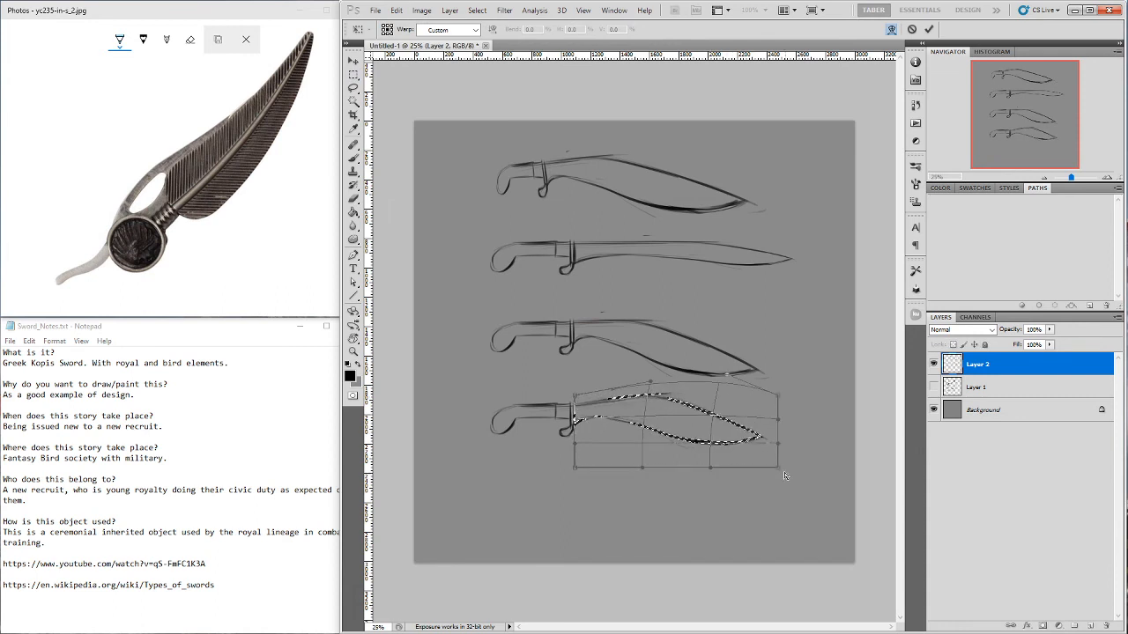
left_click_drag(779, 468, 804, 497)
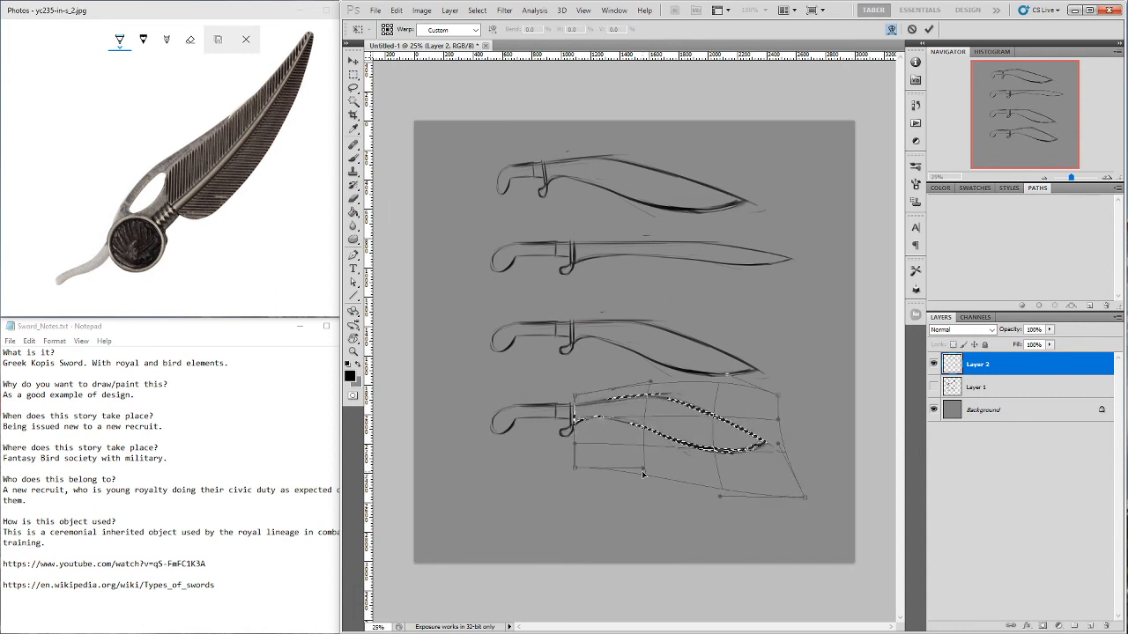
left_click_drag(643, 470, 649, 486)
left_click_drag(575, 469, 572, 456)
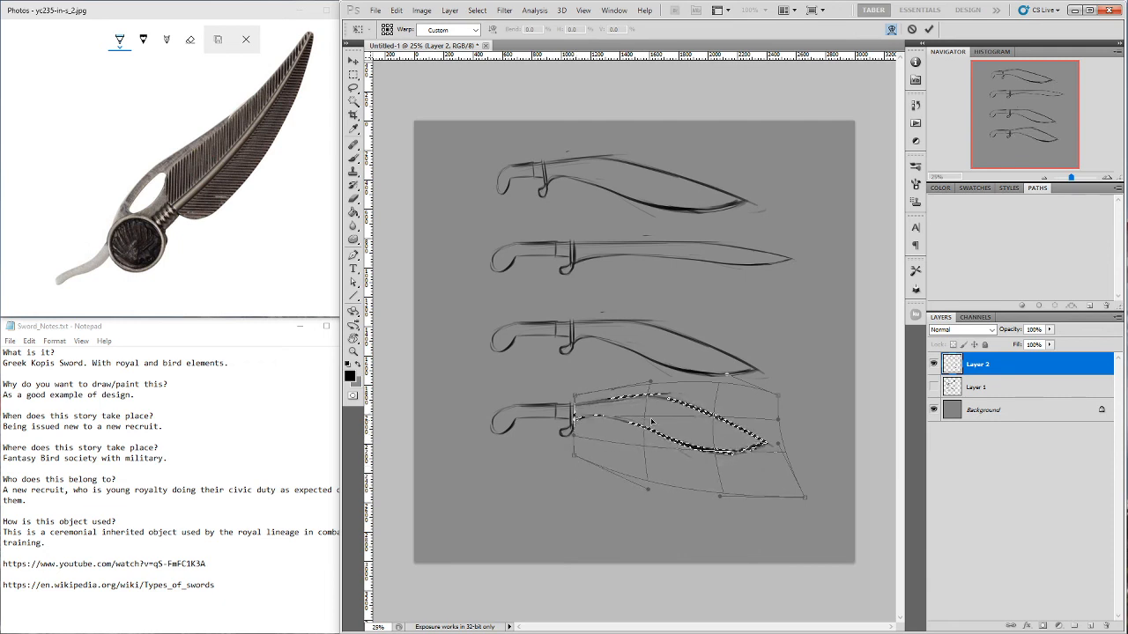
Warp the bottom blade's interior down and its tip upward into a recurved silhouette, apply the warp, and deselect
left_click_drag(652, 423, 713, 434)
left_click_drag(778, 394, 791, 383)
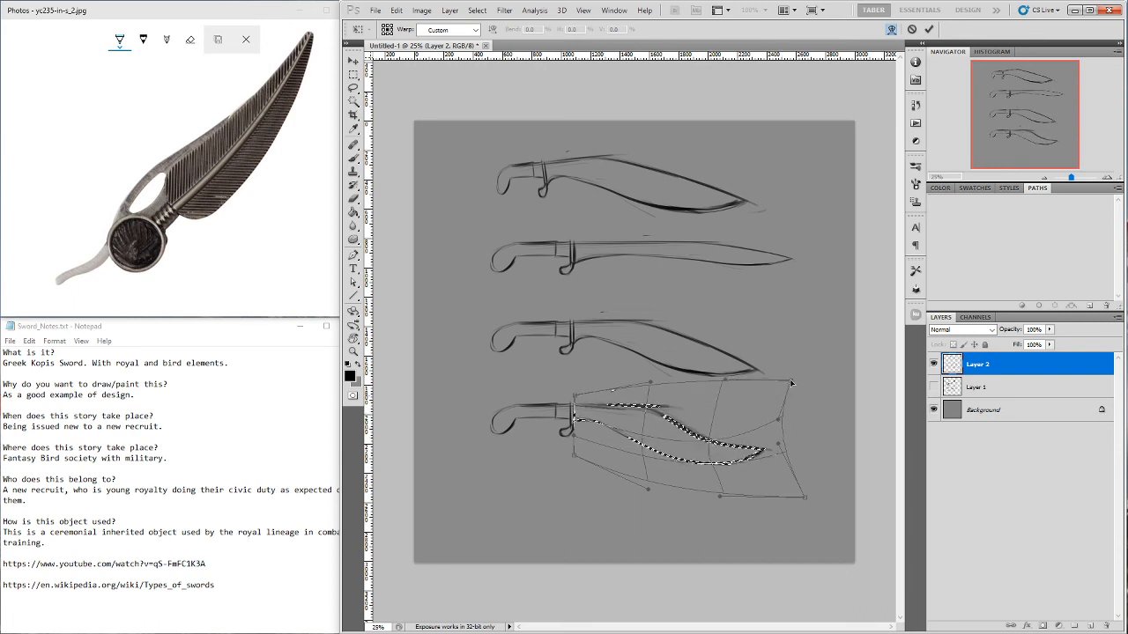
left_click_drag(779, 444, 796, 444)
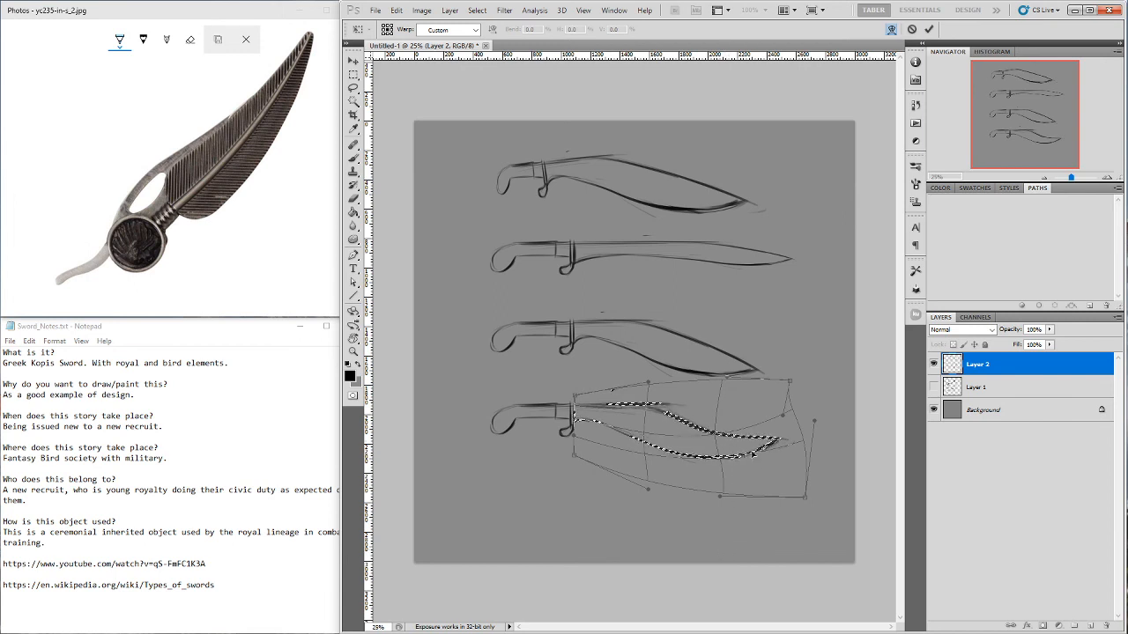
key("Return")
key("ctrl+d")
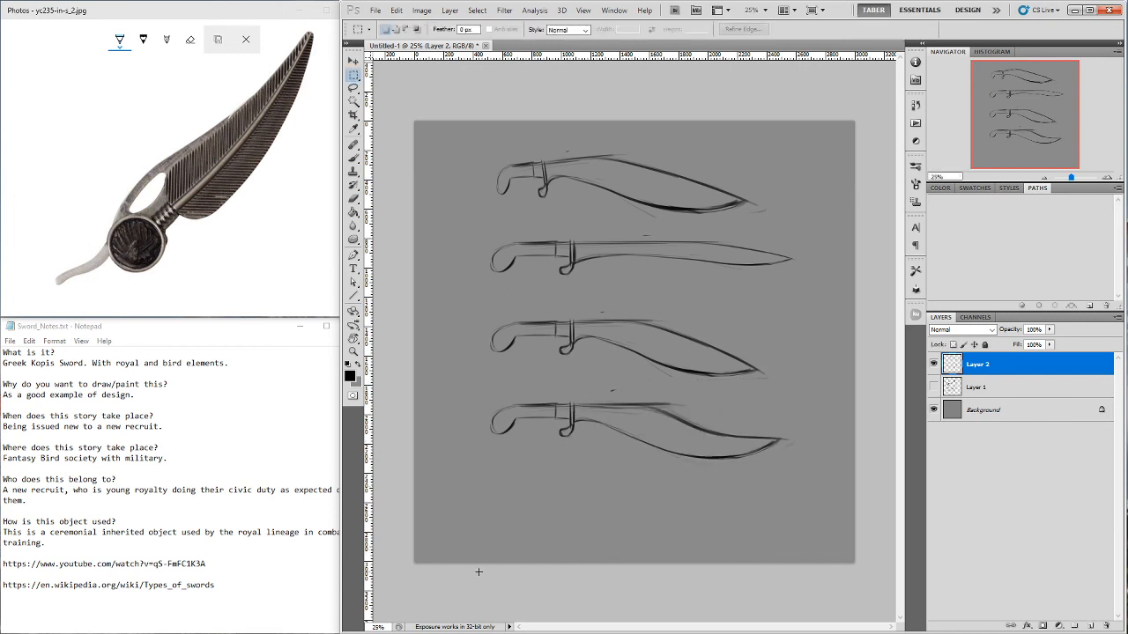
Thicken the top sword's handle and guard outline with the Brush and erase stray lines around its blade
left_click(353, 159)
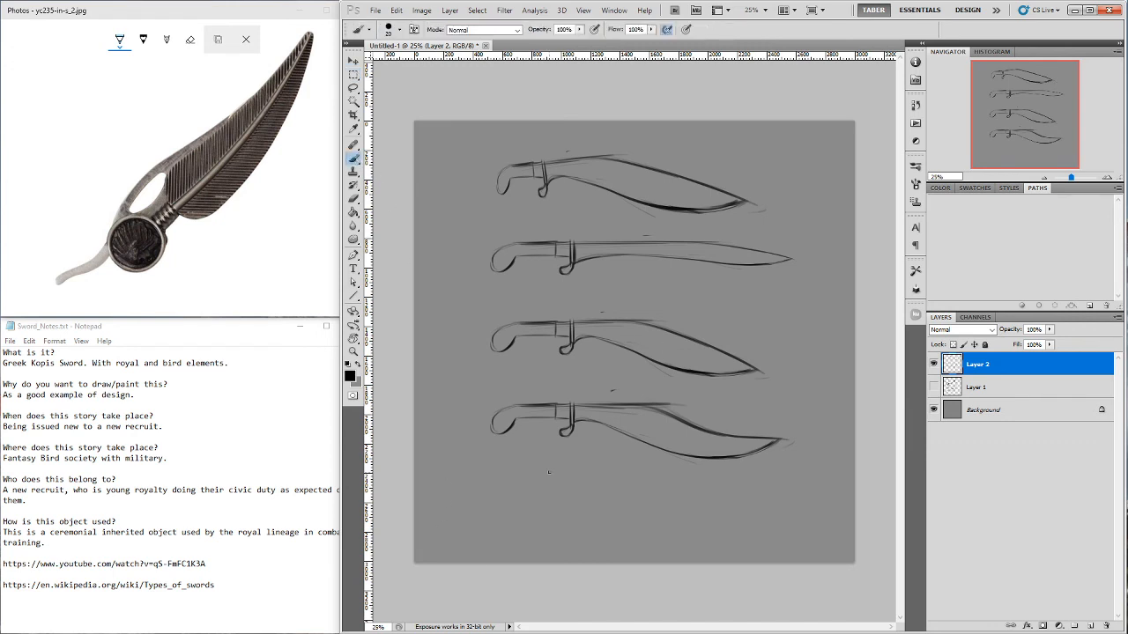
key("ctrl+plus")
scroll(667, 272, "up", 3)
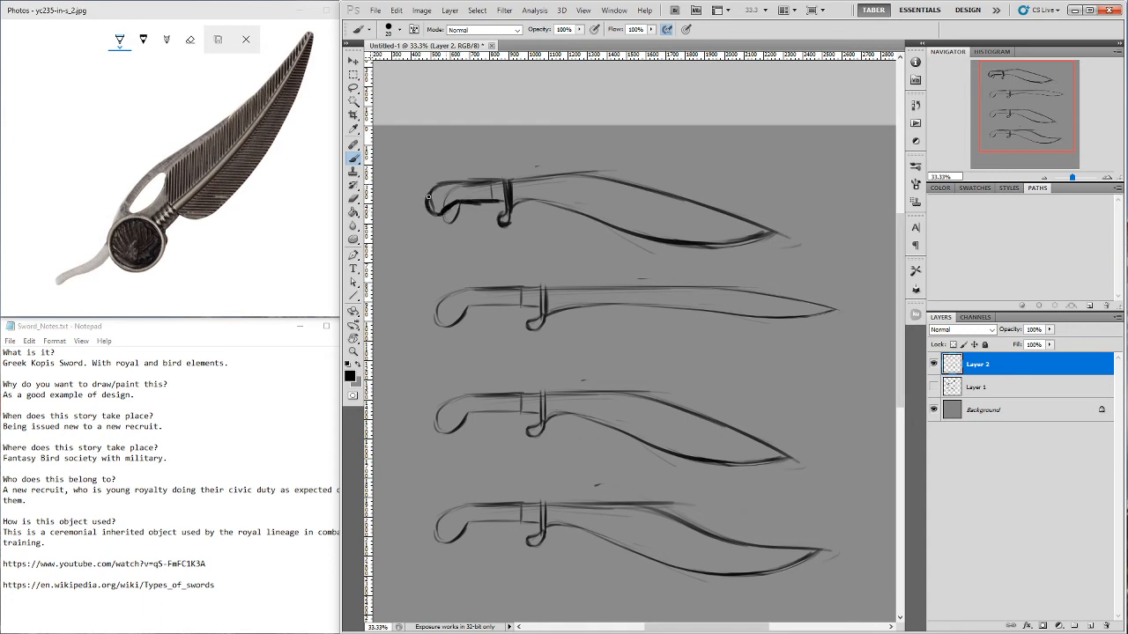
key("e")
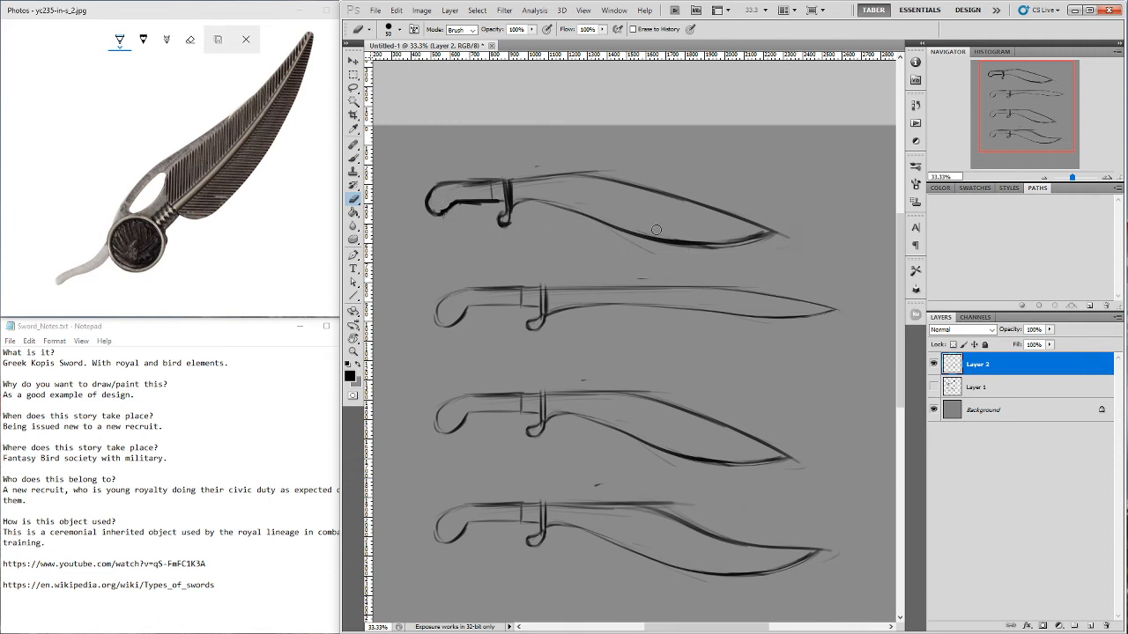
Redraw the second sword's blade edges with darker strokes toward the tip and erase leftover sketch lines
key("b")
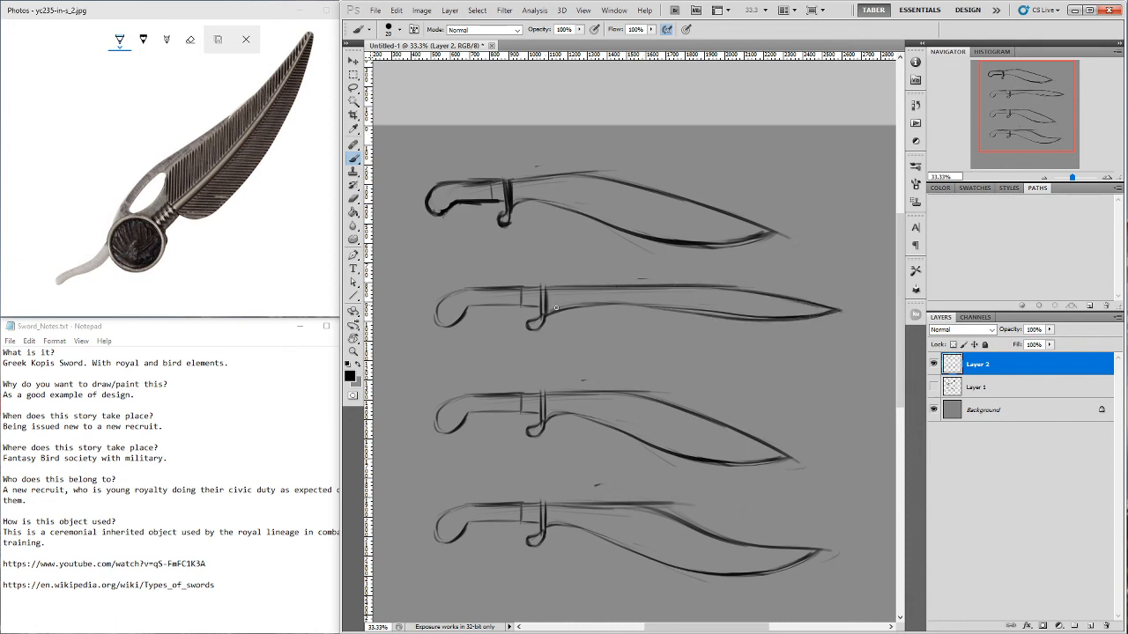
key("e")
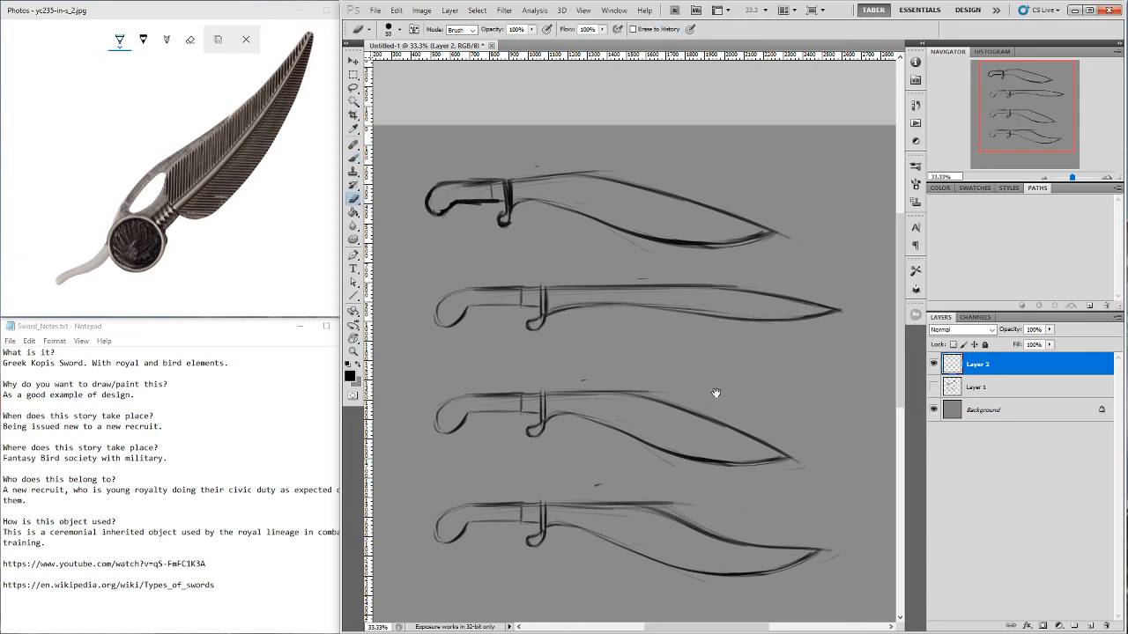
left_click_drag(715, 393, 705, 315)
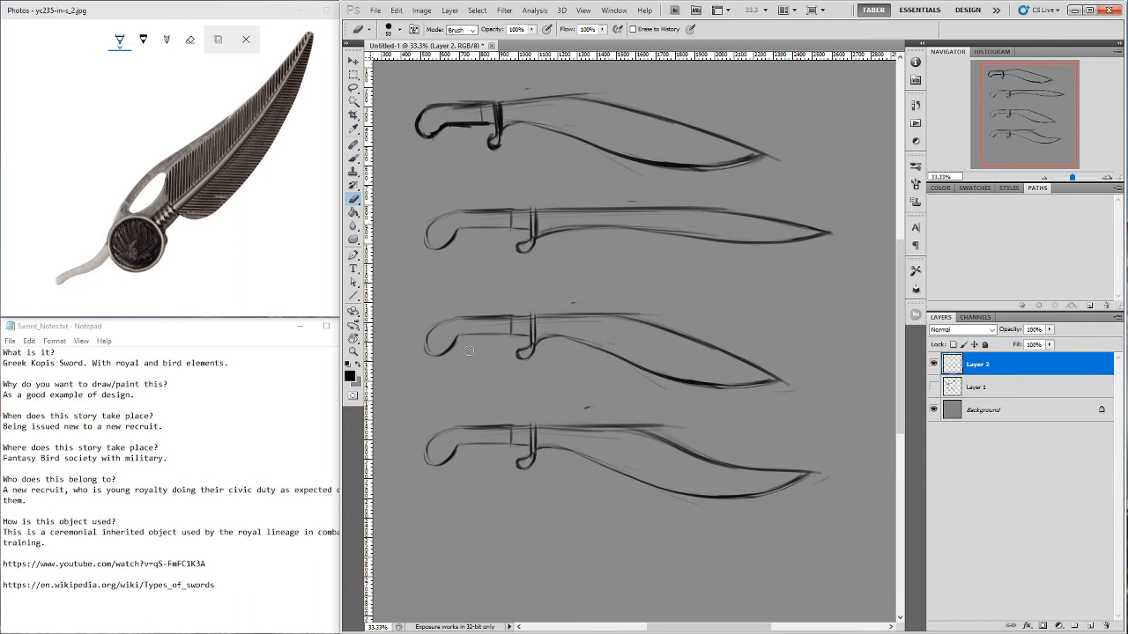
left_click_drag(487, 386, 491, 398)
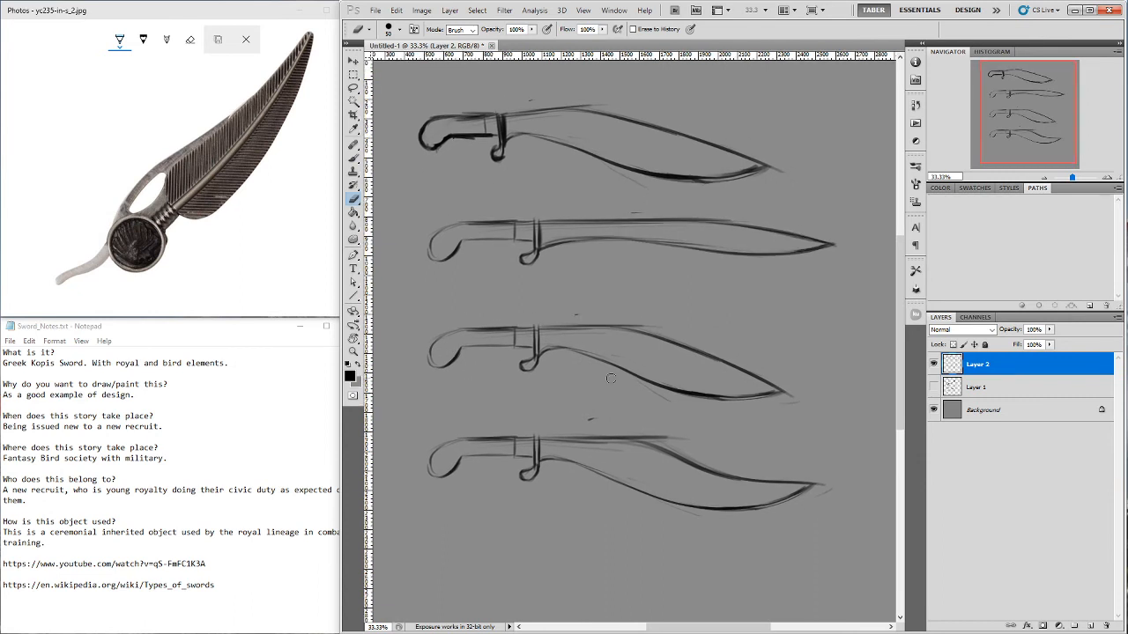
Select the third sword's blade, scale it to about 112% width and 105% height, realign it with the guard, apply, and deselect
key("m")
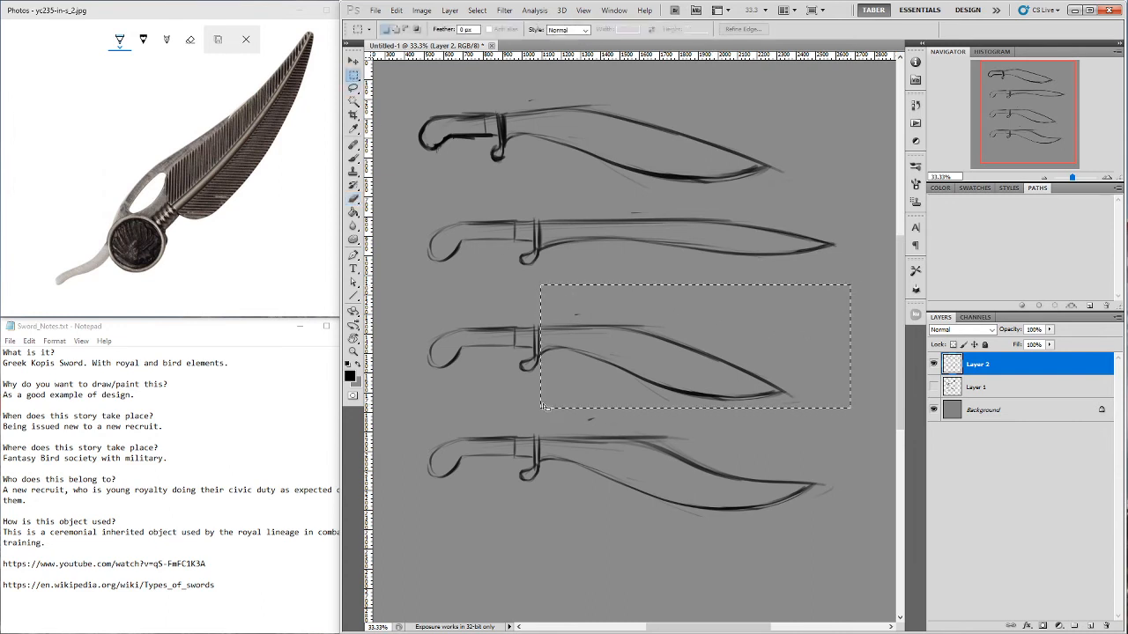
key("ctrl+t")
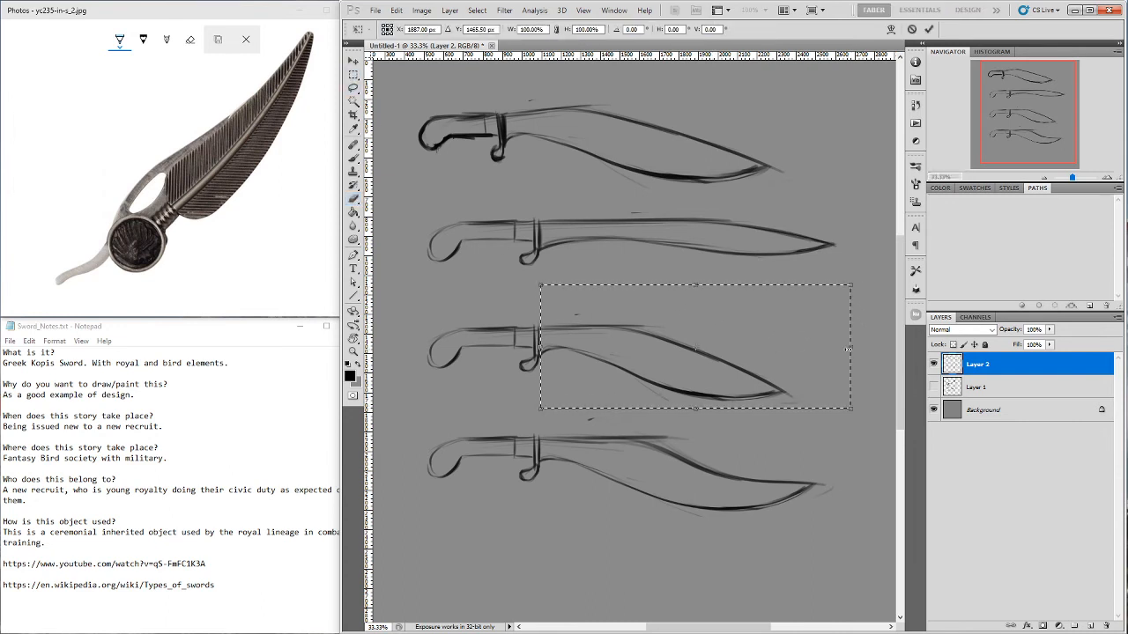
left_click_drag(851, 347, 877, 348)
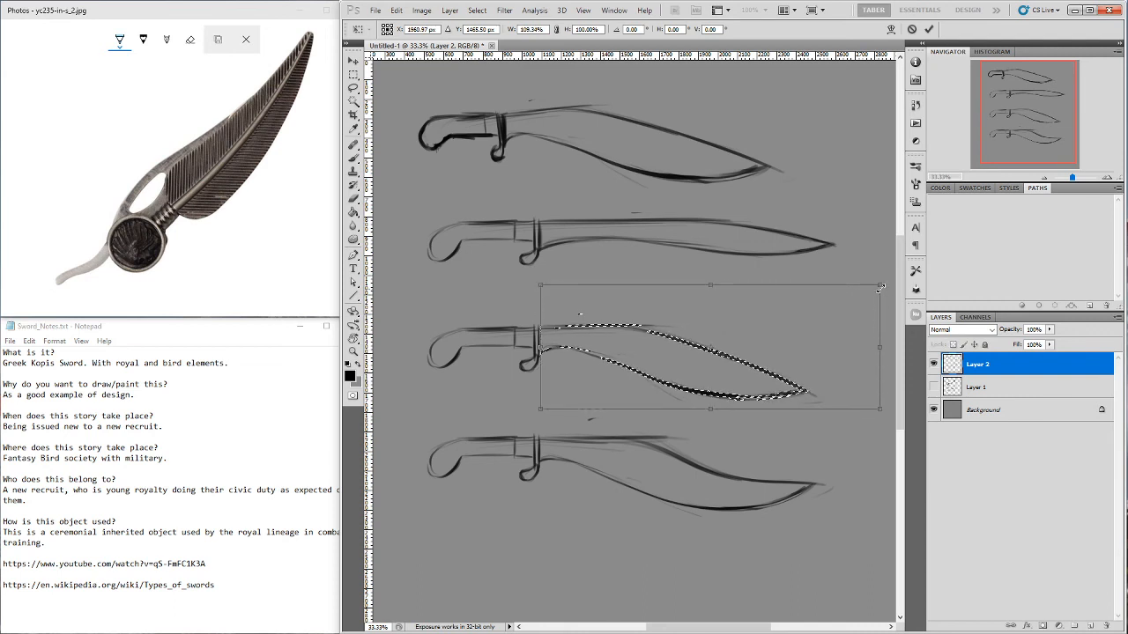
left_click_drag(879, 285, 888, 279)
left_click_drag(689, 339, 668, 355)
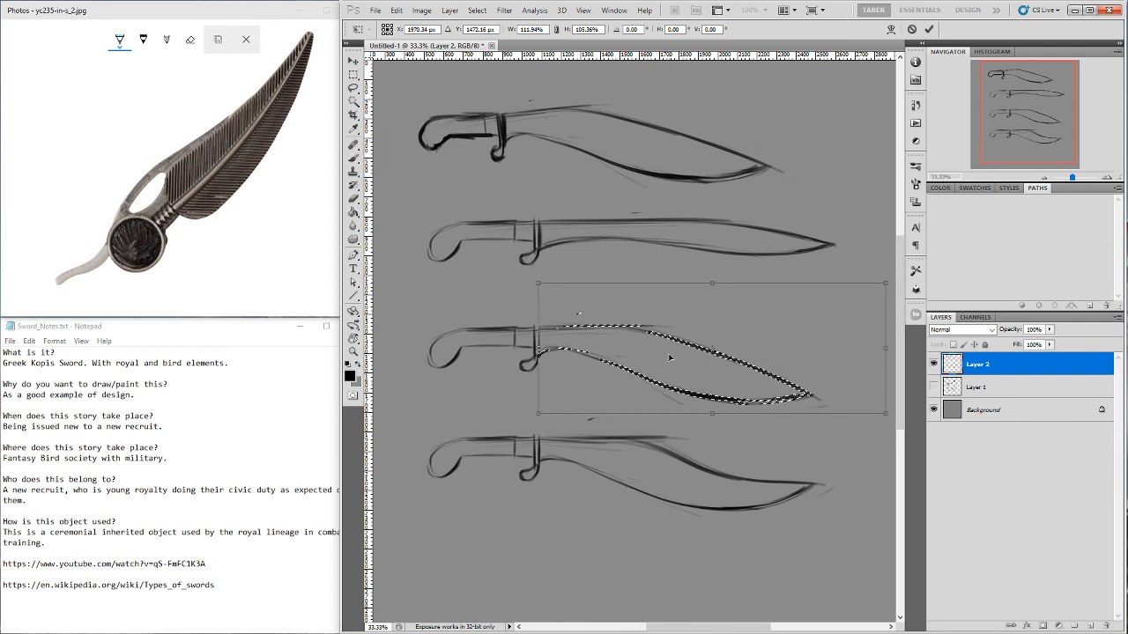
key("Return")
key("ctrl+d")
Darken the fourth sword's recurved blade outline with the Brush and erase stray lines along both edges
left_click_drag(807, 452, 794, 415)
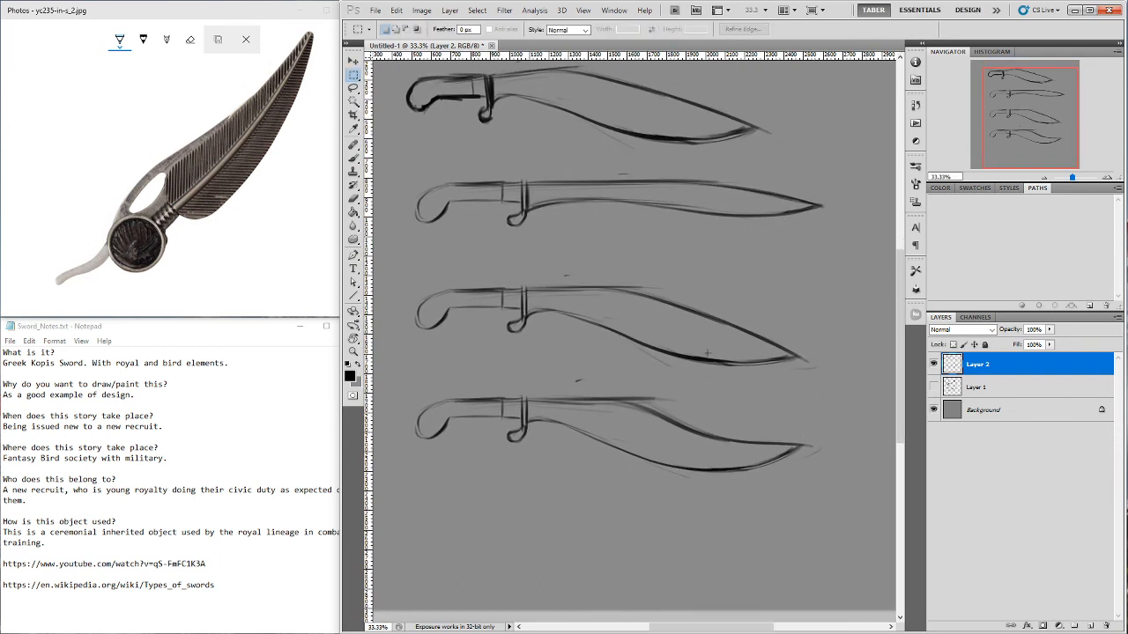
left_click(352, 162)
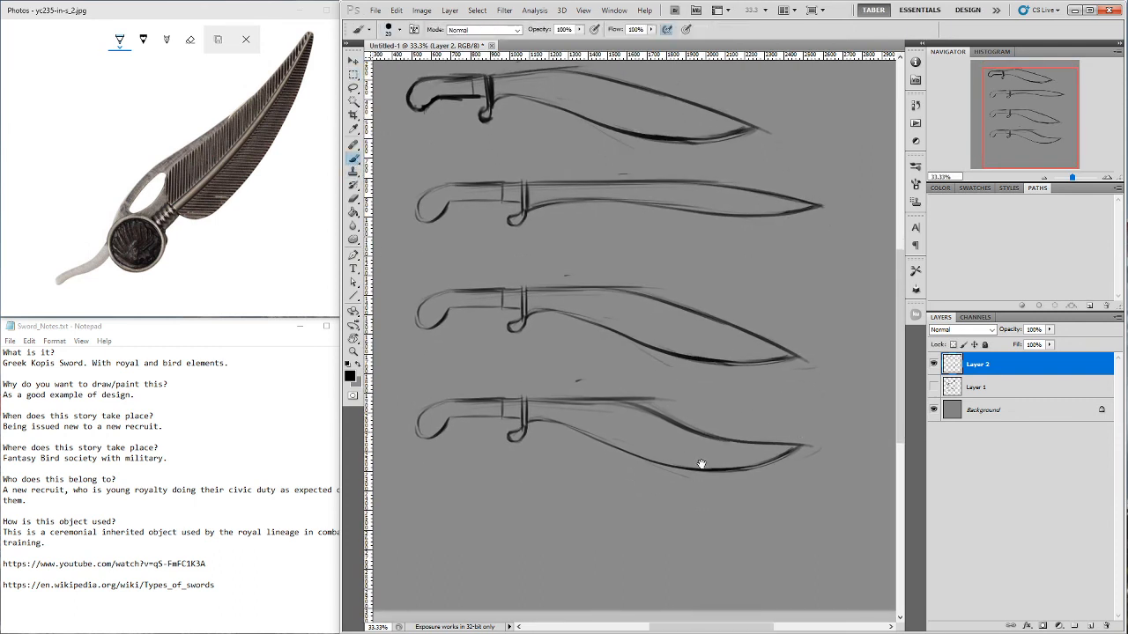
left_click_drag(701, 465, 731, 454)
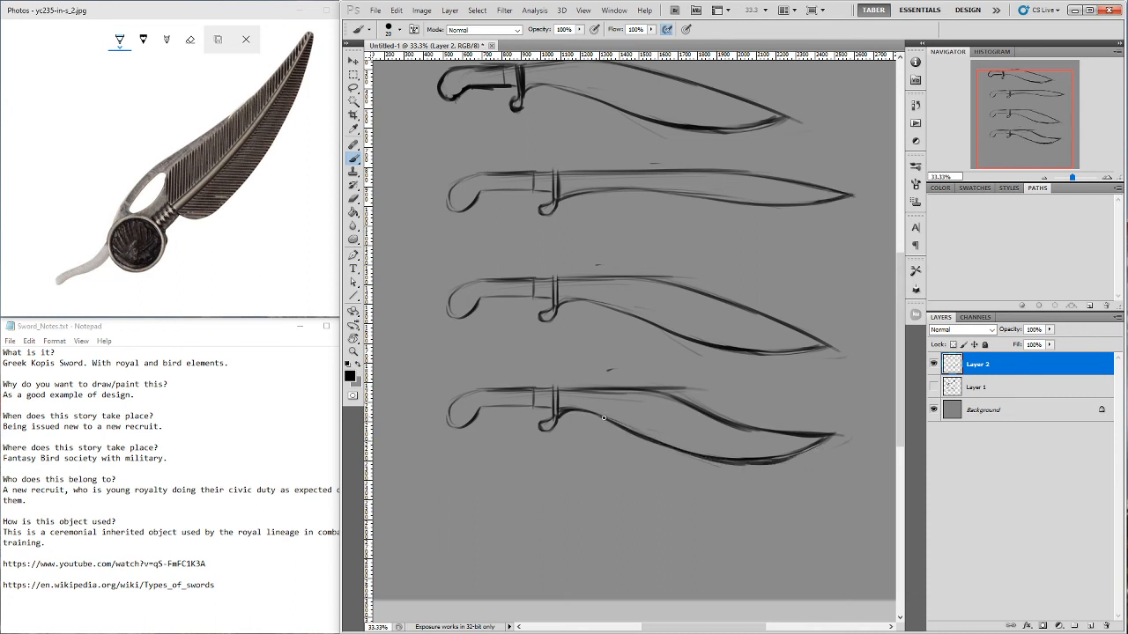
key("e")
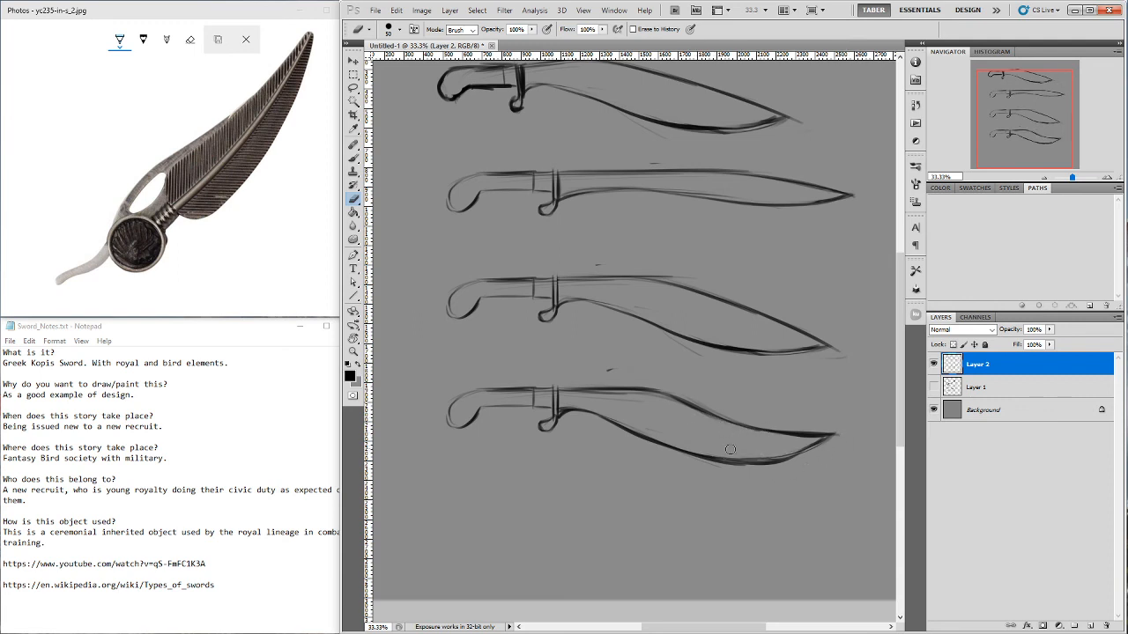
left_click_drag(796, 462, 708, 467)
mouse_move(565, 403)
left_mouse_down()
mouse_move(619, 406)
mouse_move(581, 392)
mouse_move(649, 400)
mouse_move(566, 397)
mouse_move(595, 391)
mouse_move(579, 380)
mouse_move(588, 377)
mouse_move(694, 384)
mouse_move(571, 377)
mouse_move(698, 387)
left_mouse_up()
left_click_drag(567, 380, 738, 386)
Try to sharpen the bend in the fourth blade's upper edge with a new brush stroke and erased surroundings
key("b")
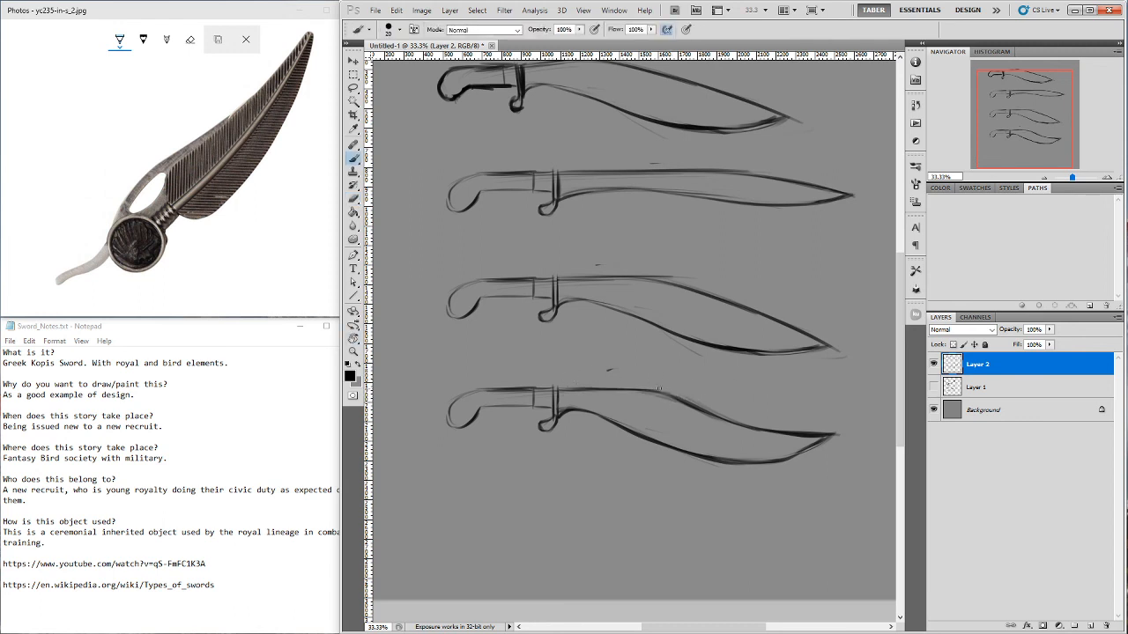
mouse_move(608, 391)
left_mouse_down()
mouse_move(687, 392)
mouse_move(592, 386)
mouse_move(662, 390)
mouse_move(689, 406)
mouse_move(648, 384)
mouse_move(719, 410)
left_mouse_up()
key("e")
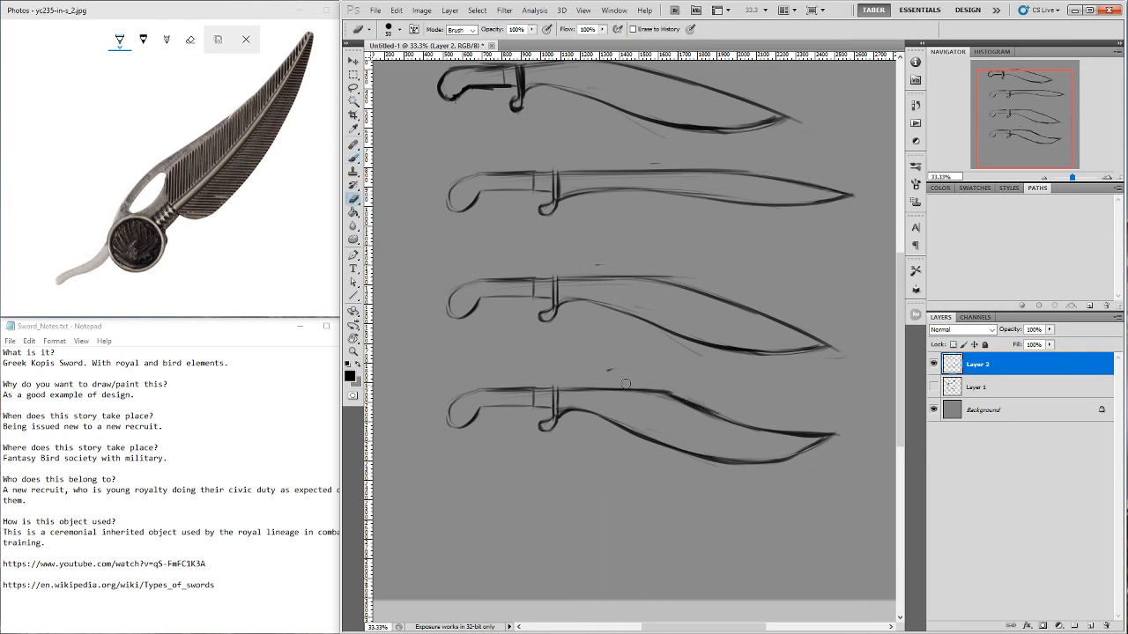
mouse_move(625, 384)
left_mouse_down()
mouse_move(679, 384)
mouse_move(722, 409)
left_mouse_up()
left_click_drag(578, 381, 679, 383)
left_click_drag(614, 372, 630, 368)
Undo the last brush and eraser strokes on the fourth sword's upper blade edge
key("ctrl+alt+z")
key("ctrl+alt+z")
key("ctrl+alt+z")
key("ctrl+alt+z")
key("ctrl+alt+z")
key("ctrl+alt+z")
key("ctrl+alt+z")
Clean up the fourth sword's upper blade edge from the bend toward the tip
left_click_drag(658, 401, 793, 442)
key("b")
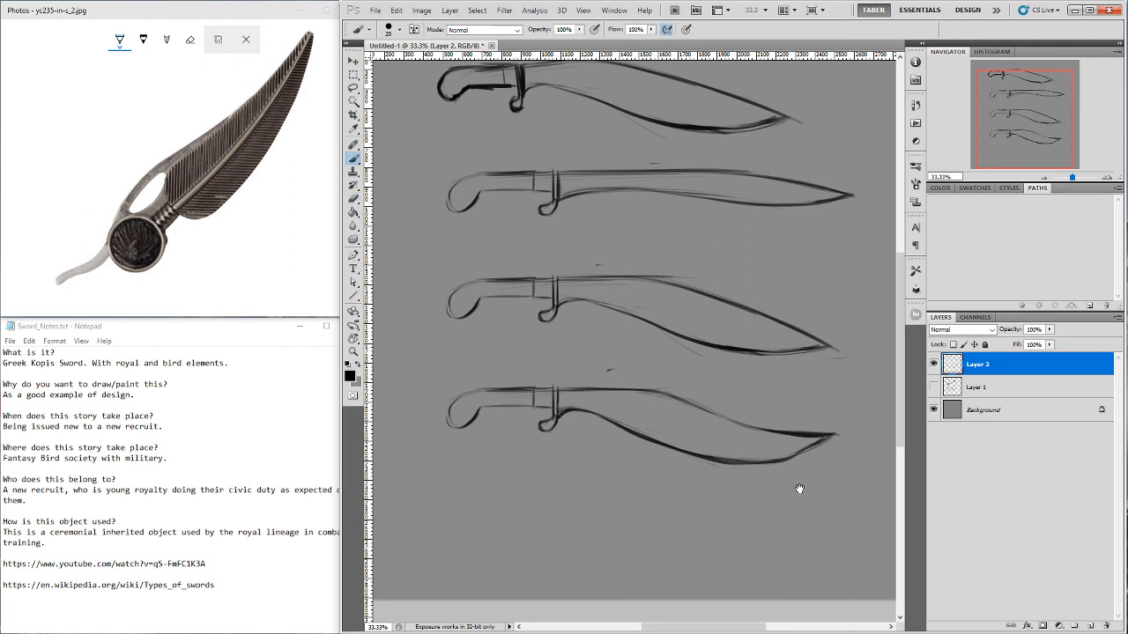
left_click_drag(799, 489, 776, 523)
key("ctrl+minus")
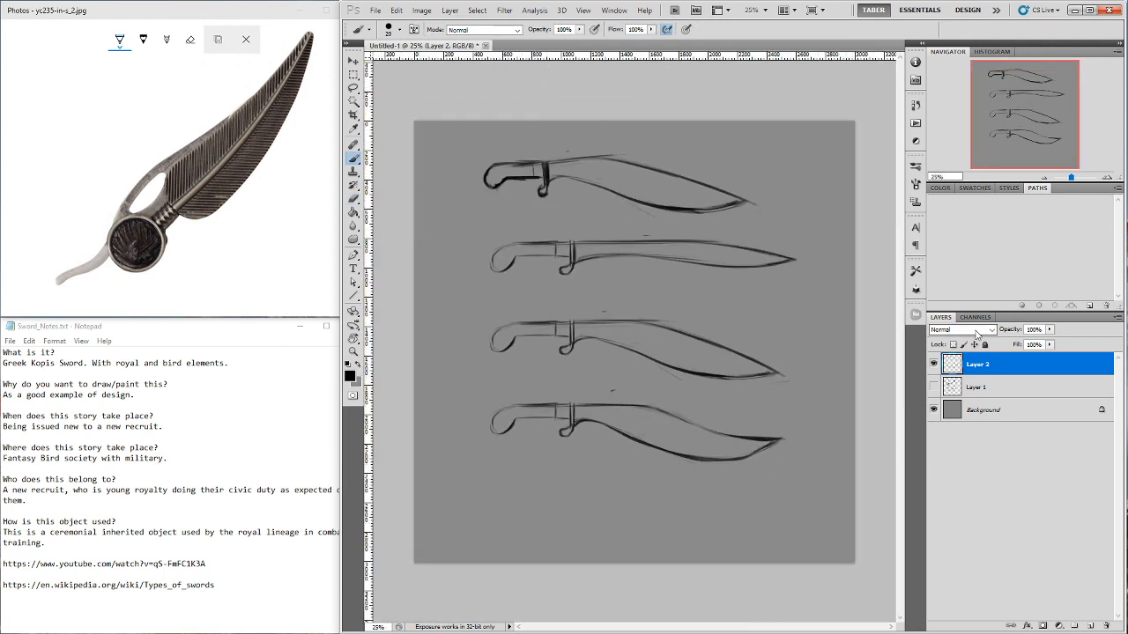
Show Layer 1, then scale down Layer 2's four swords and place them in the canvas's upper right area
left_click(934, 388)
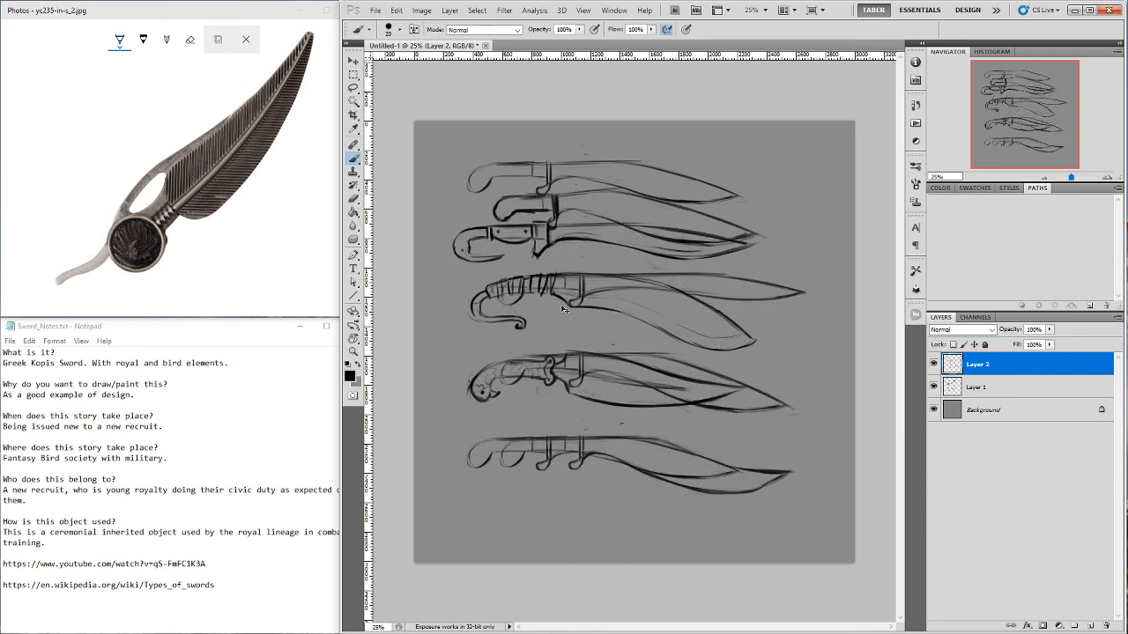
key("ctrl+t")
left_click_drag(493, 182, 579, 268)
mouse_move(665, 291)
left_mouse_down()
mouse_move(712, 186)
mouse_move(692, 182)
left_mouse_up()
key("Return")
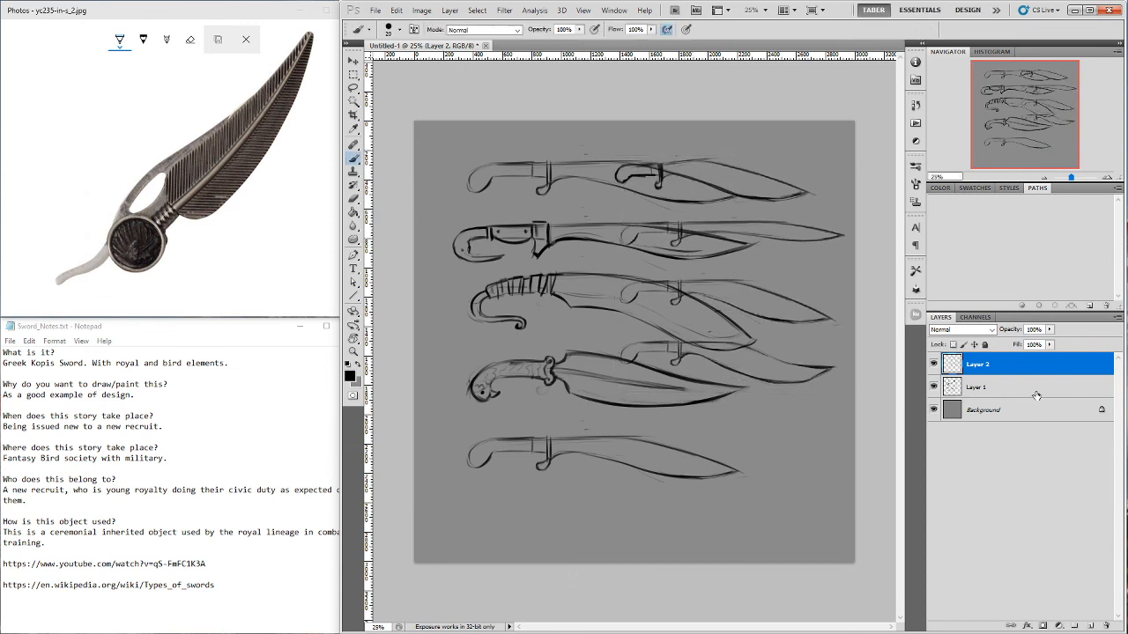
Scale Layer 1's sword sketches to 66.42% and place them in the canvas's upper left area
left_click(976, 387)
key("ctrl+t")
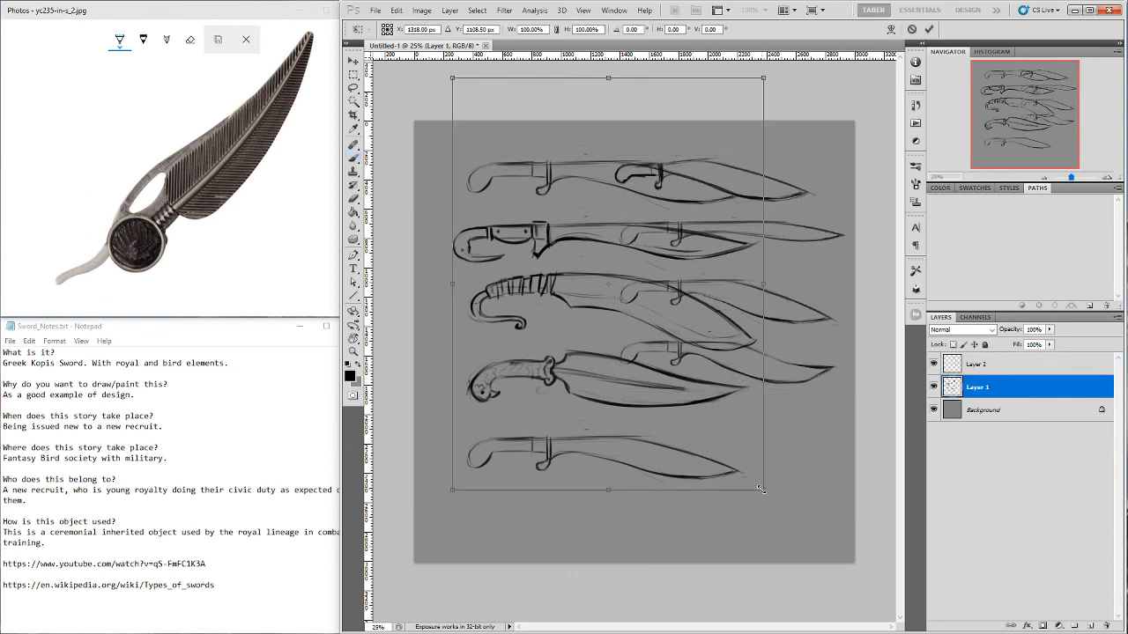
left_click_drag(761, 489, 658, 350)
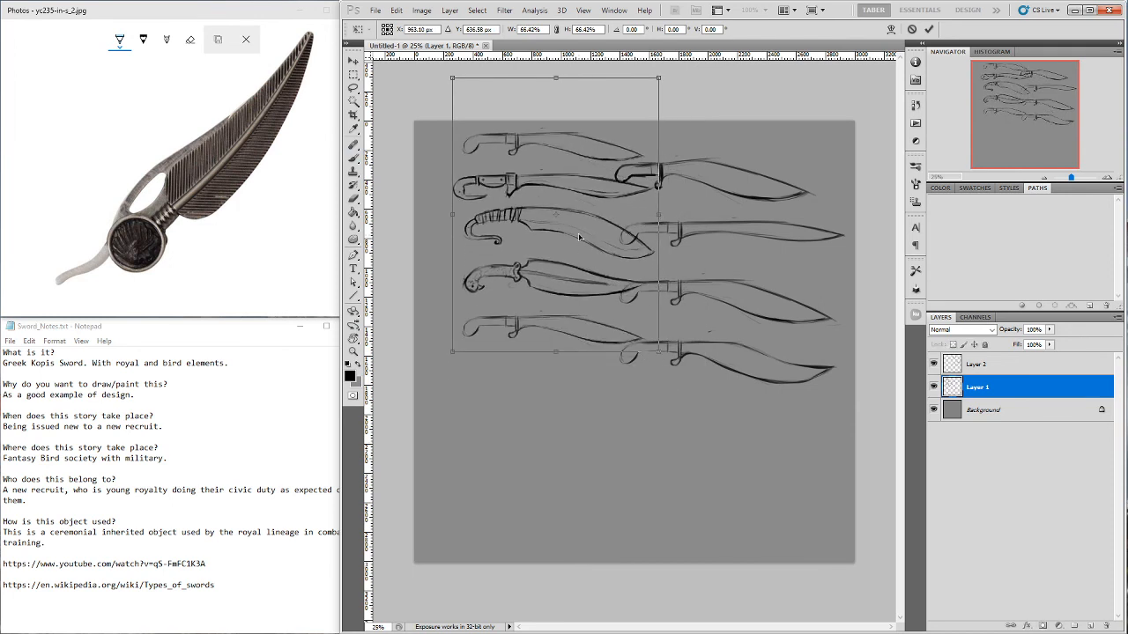
left_click_drag(578, 232, 557, 252)
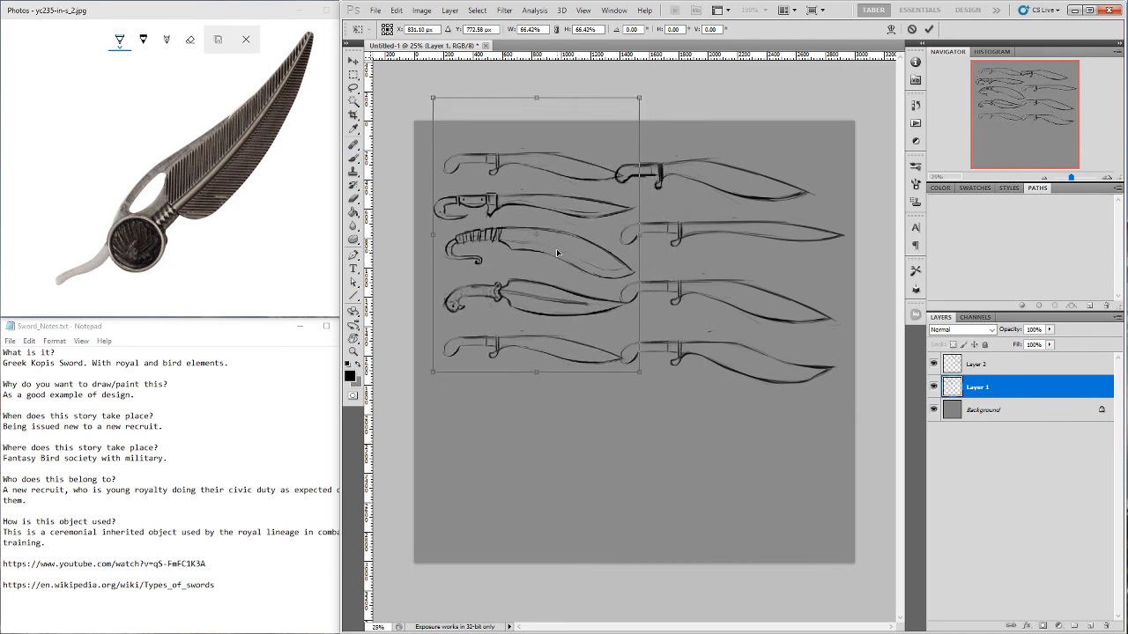
key("Return")
Scale Layer 2's four swords to 86.43% and nudge them slightly down, clear of Layer 1's sketches in the canvas's upper right area
key("b")
key("alt+bracketright")
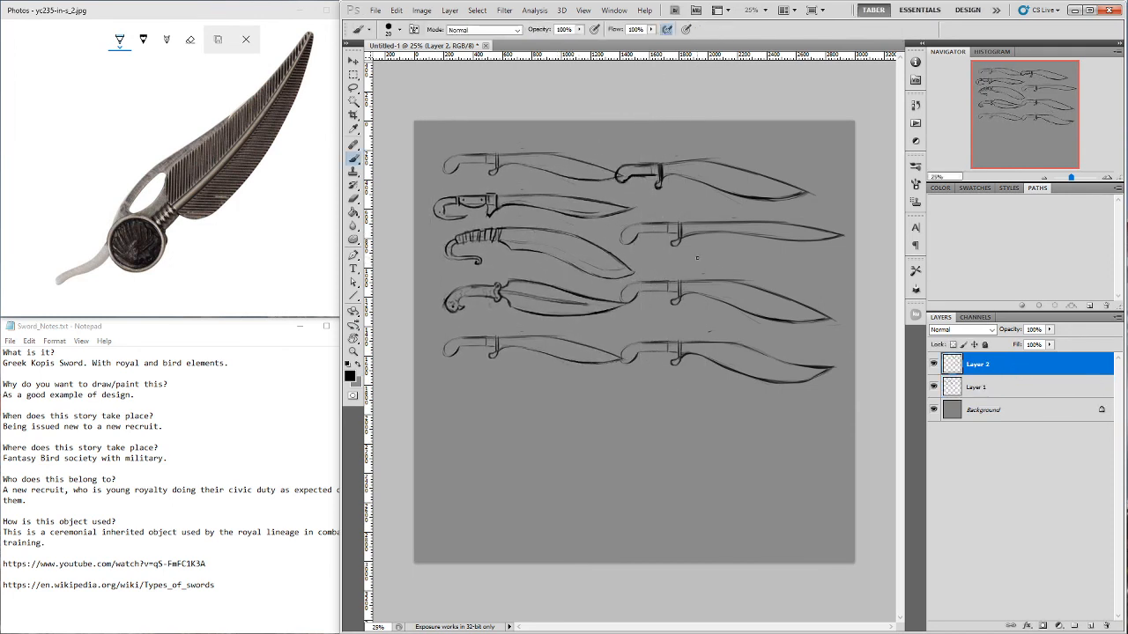
key("ctrl+t")
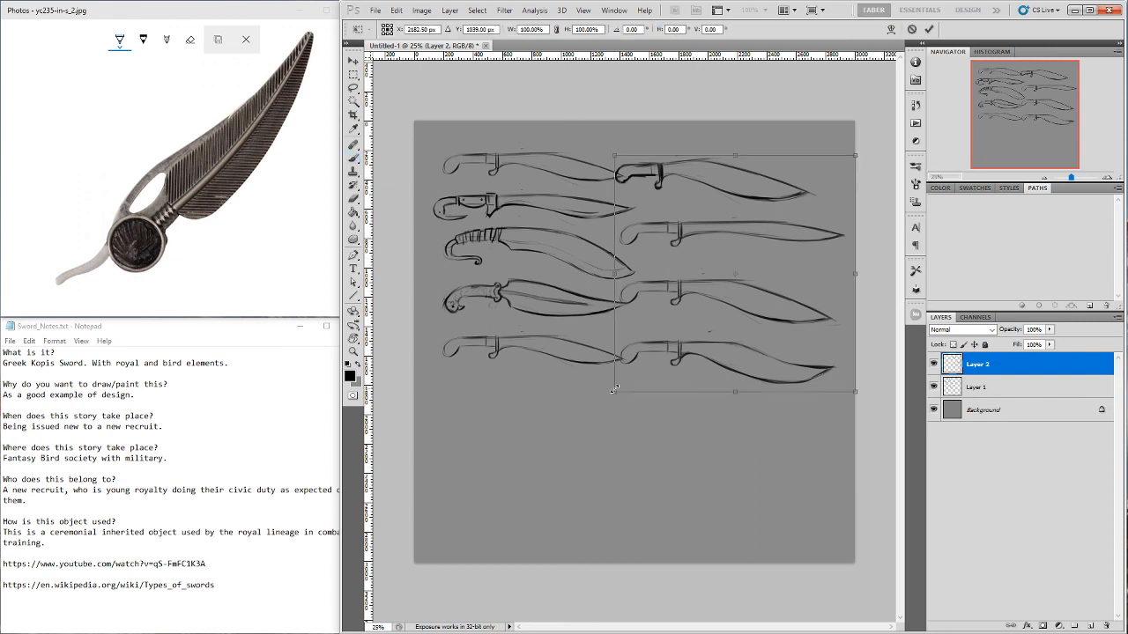
left_click_drag(622, 388, 657, 362)
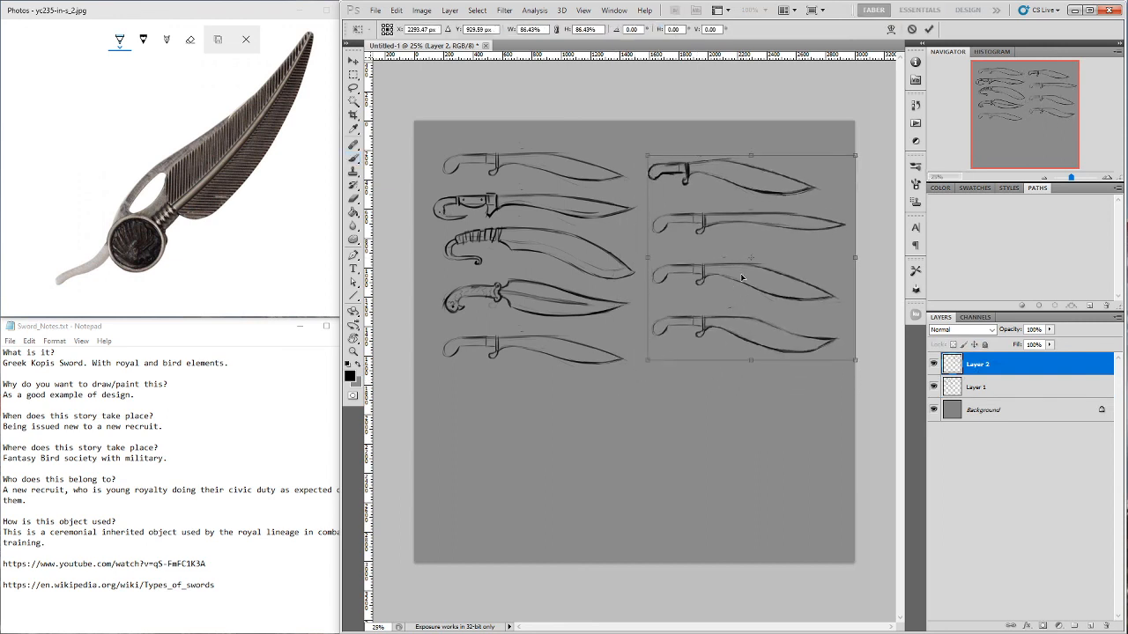
left_click_drag(743, 289, 744, 281)
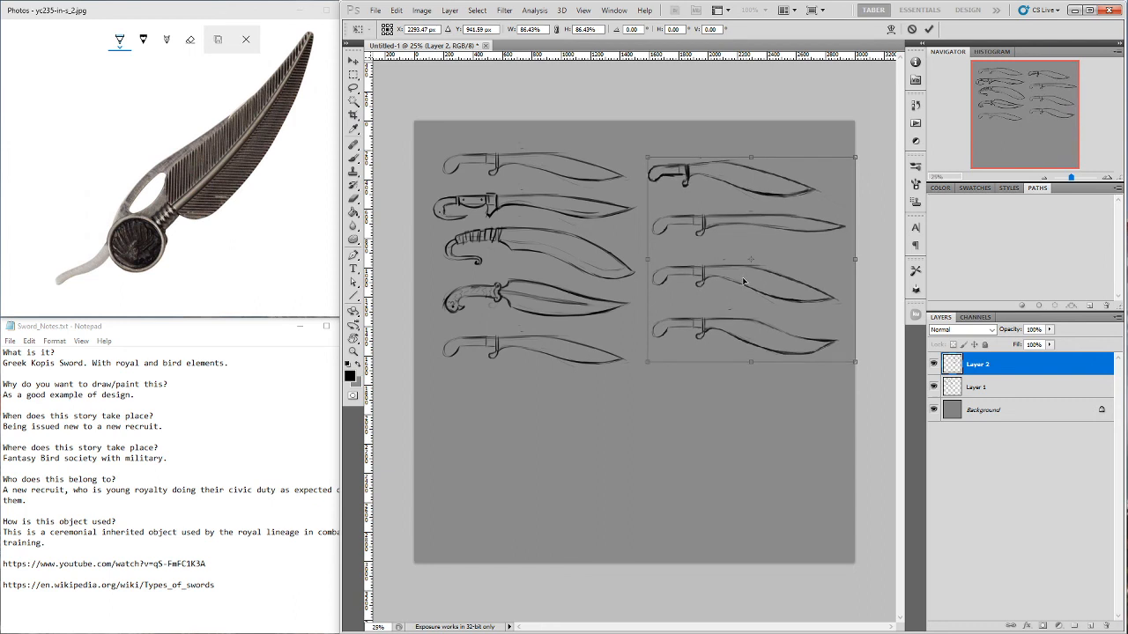
key("Return")
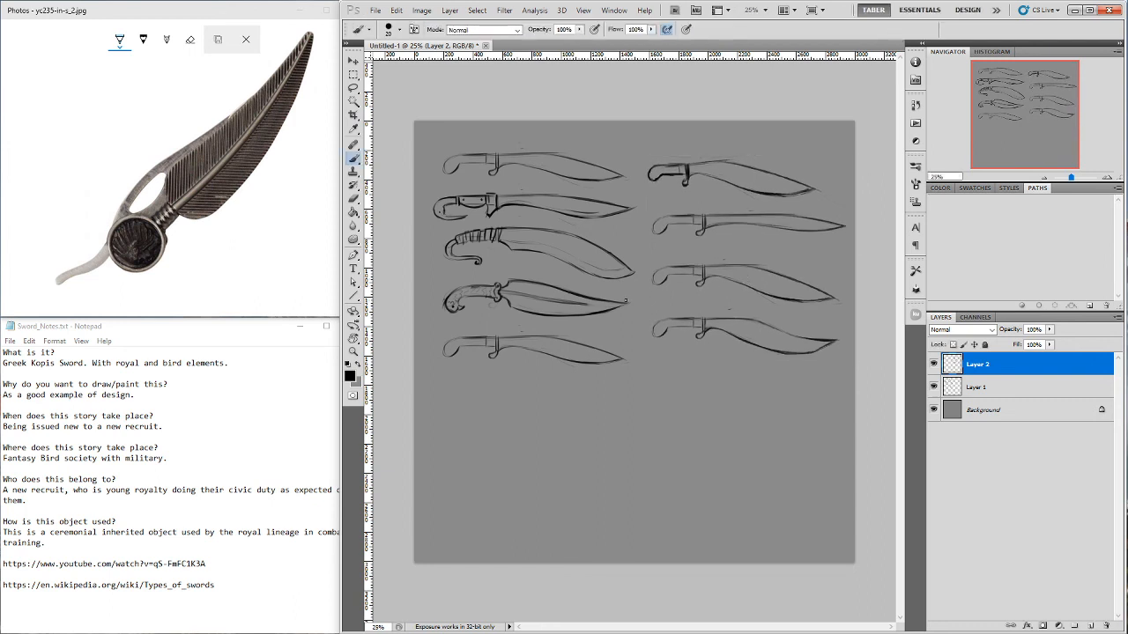
Check the document's pixel dimensions, print size and resolution in the Image Size settings
key("ctrl+plus")
left_click_drag(625, 288, 636, 378)
left_click_drag(778, 332, 772, 329)
left_click(421, 10)
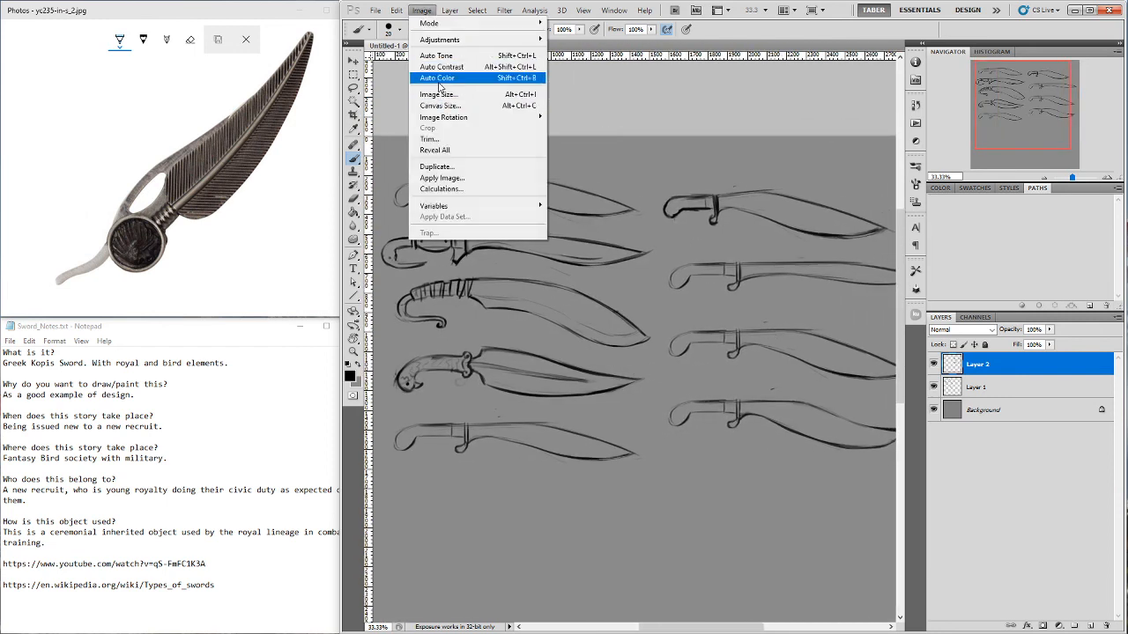
left_click(438, 95)
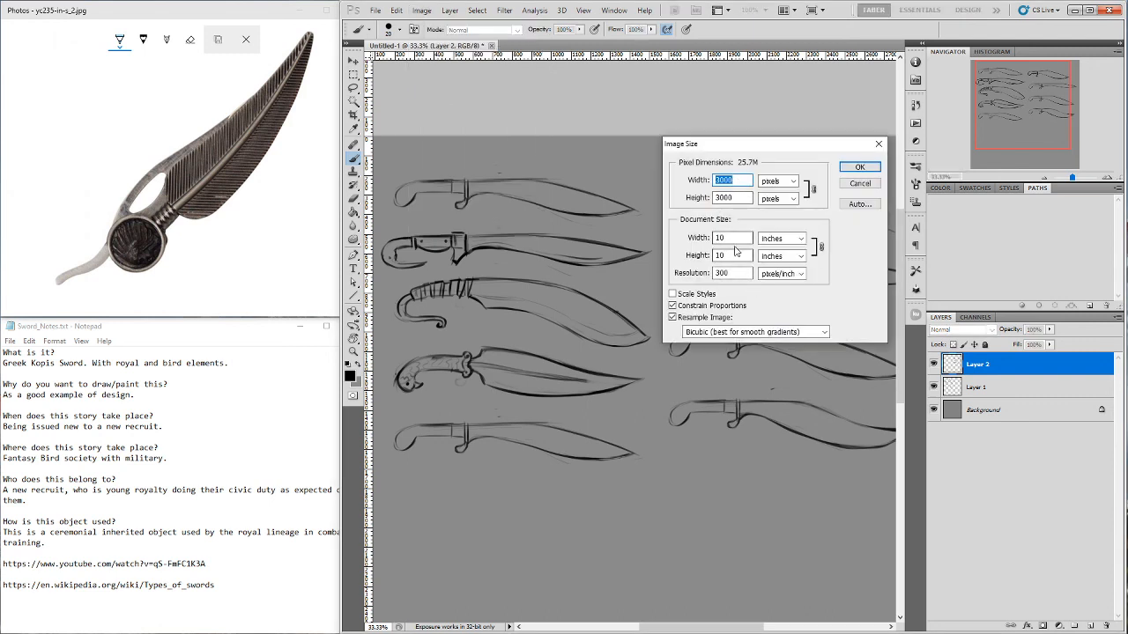
left_click(859, 168)
Merge Layer 2 down into Layer 1 so all the sword sketches share one layer
mouse_move(688, 302)
left_mouse_down()
mouse_move(605, 297)
mouse_move(679, 297)
mouse_move(713, 320)
mouse_move(708, 286)
mouse_move(675, 300)
left_mouse_up()
key("ctrl+e")
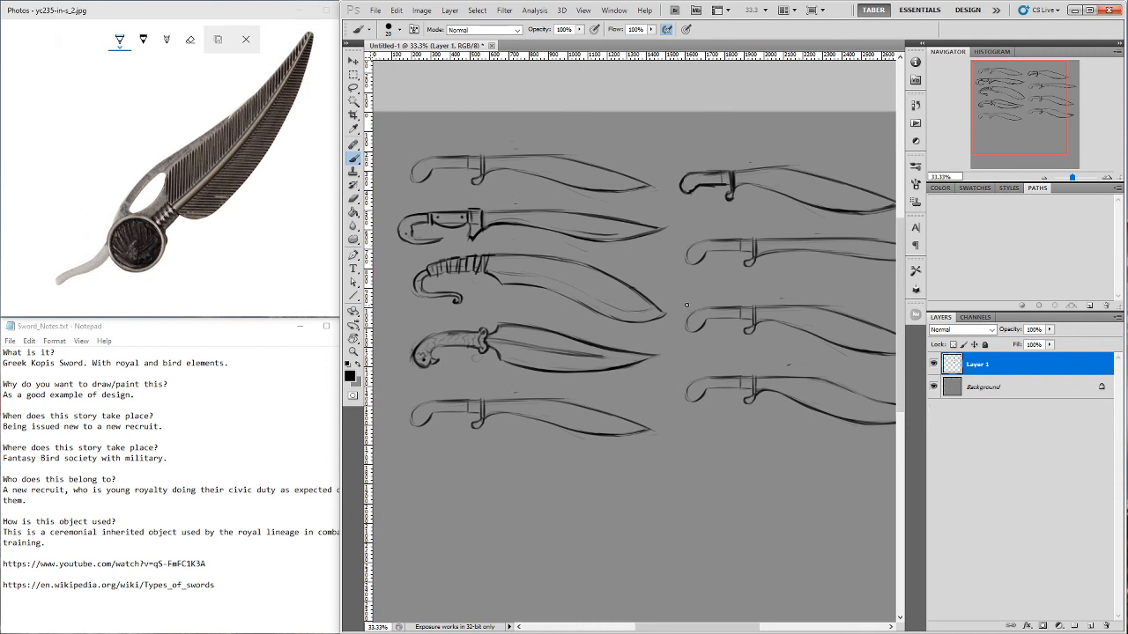
mouse_move(715, 323)
left_mouse_down()
mouse_move(649, 326)
mouse_move(743, 332)
mouse_move(682, 334)
left_mouse_up()
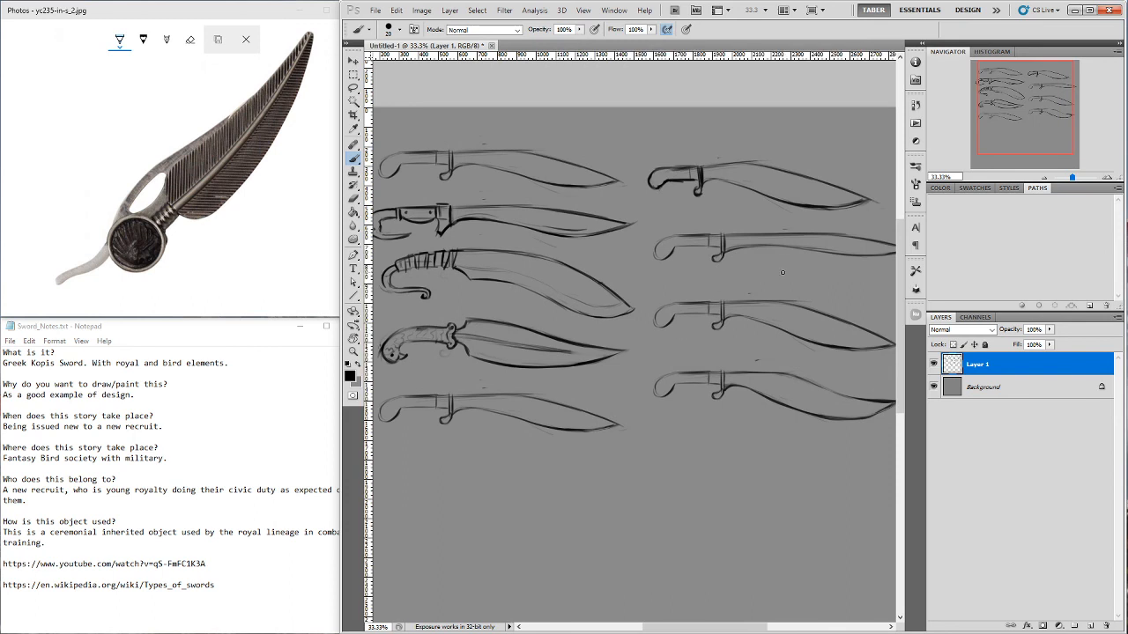